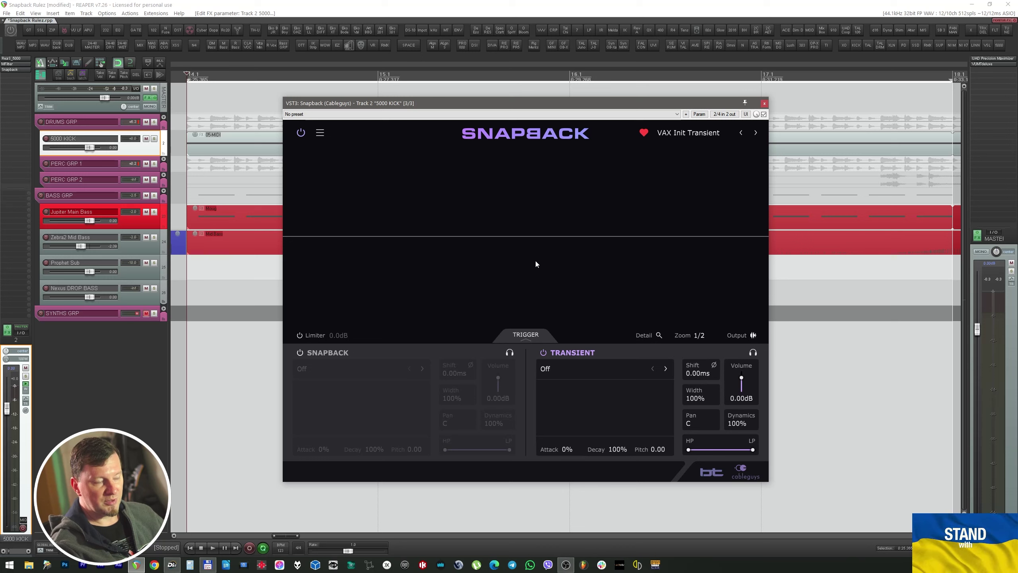
Step: Toggle the Transient layer off and on, and switch the Snapback layer on and off again
click(543, 352)
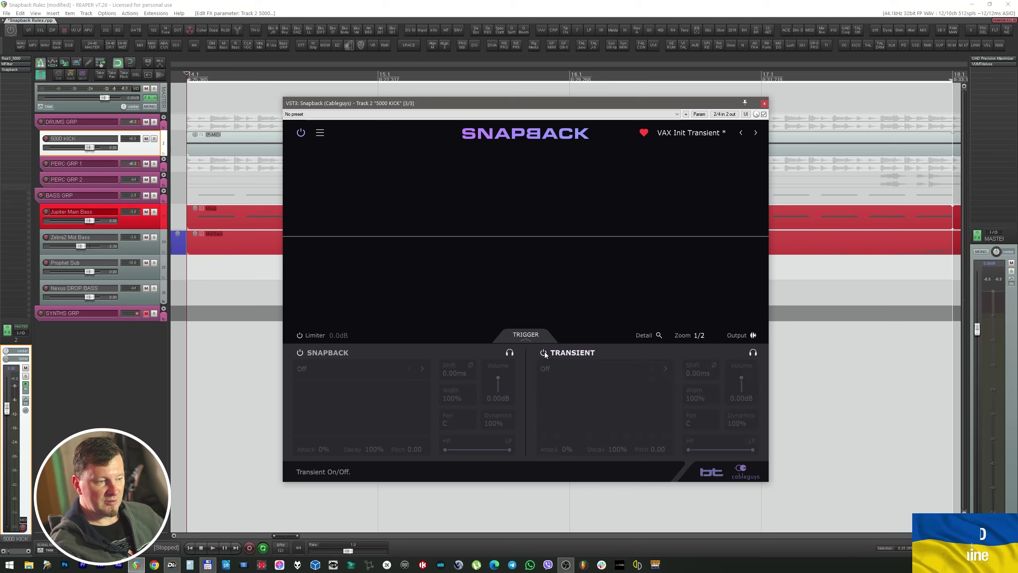
click(544, 352)
click(299, 352)
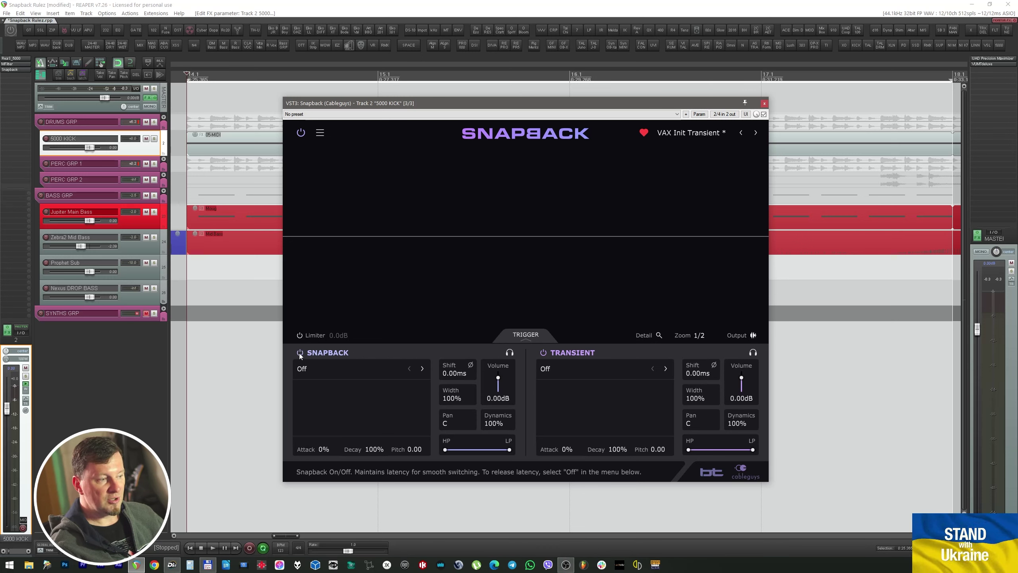
click(299, 352)
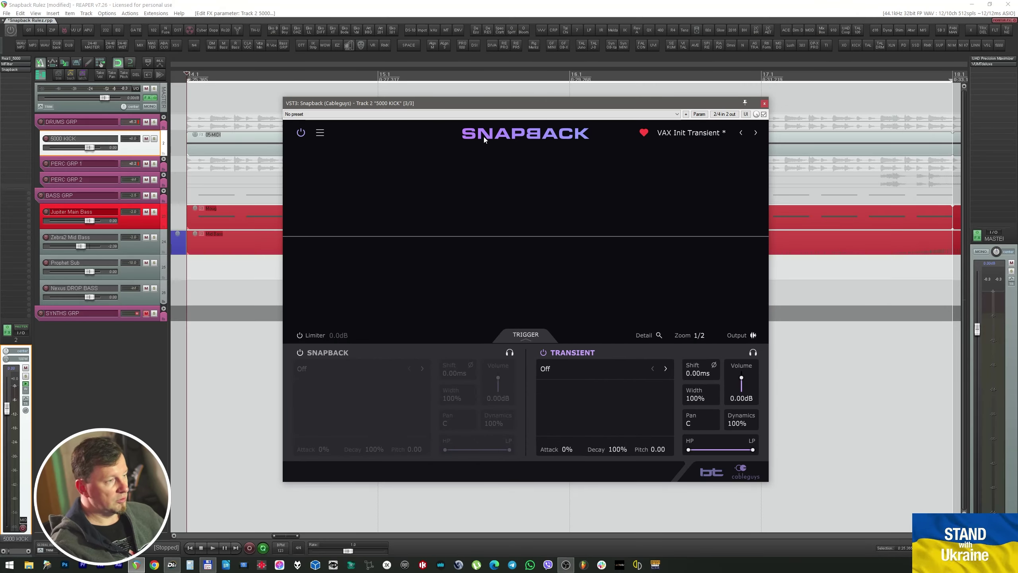
Step: Bypass the whole Snapback plugin and re-enable it several times to demonstrate its power switch
click(301, 136)
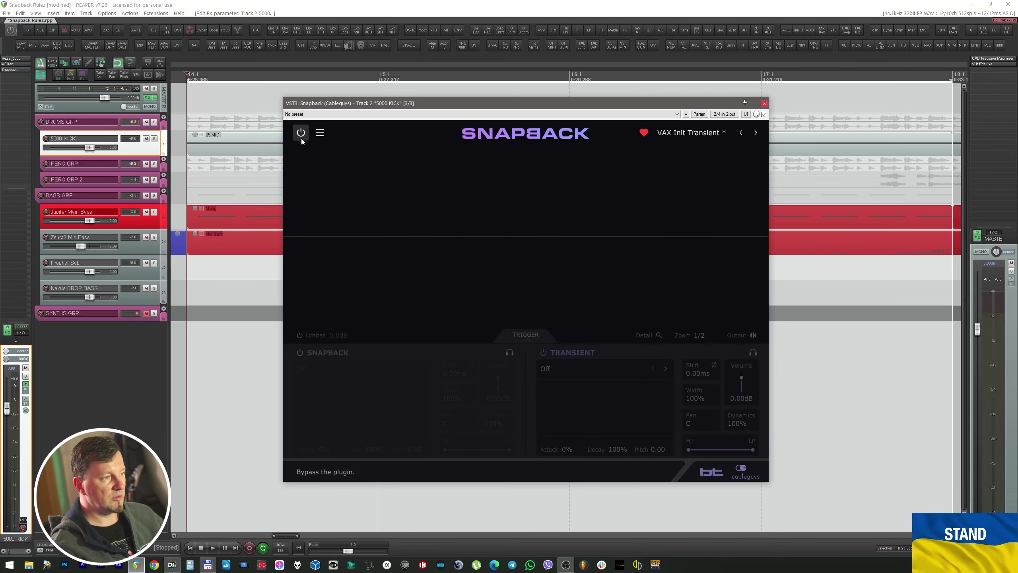
click(300, 135)
click(300, 137)
click(301, 135)
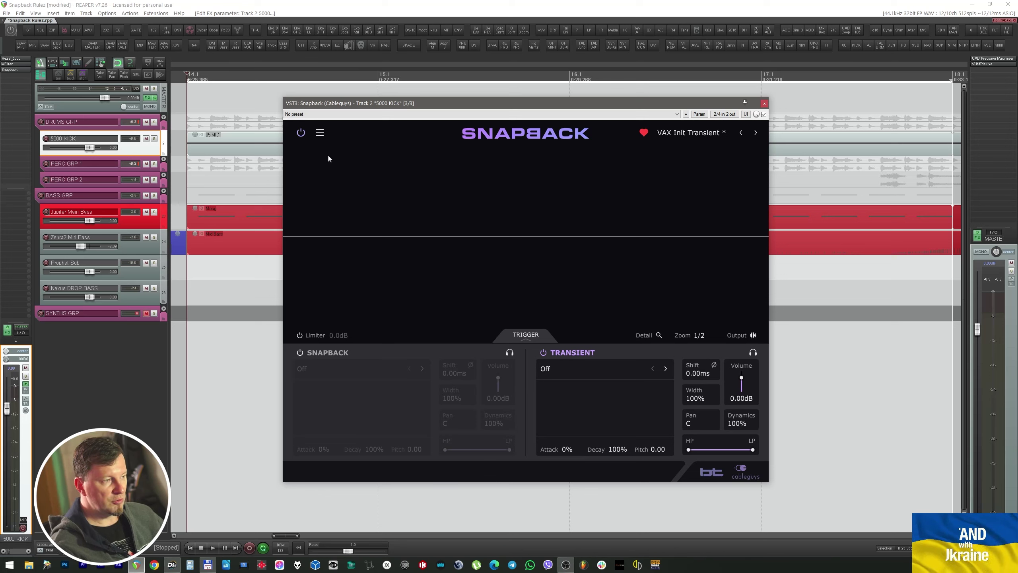
click(301, 133)
click(301, 133)
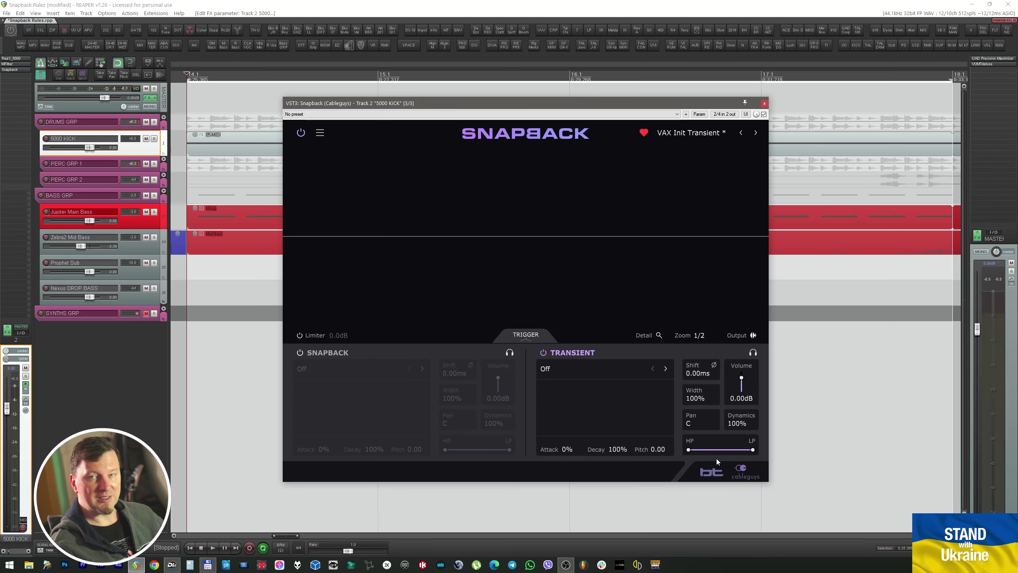
Step: Look over the Transient layer's sample categories and close the list without choosing a sample
click(566, 366)
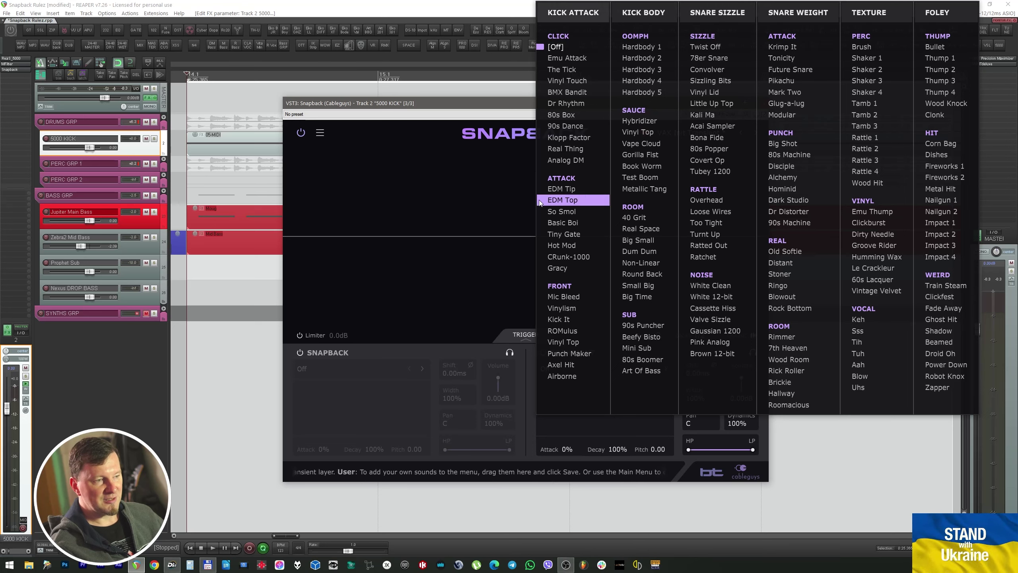
click(474, 197)
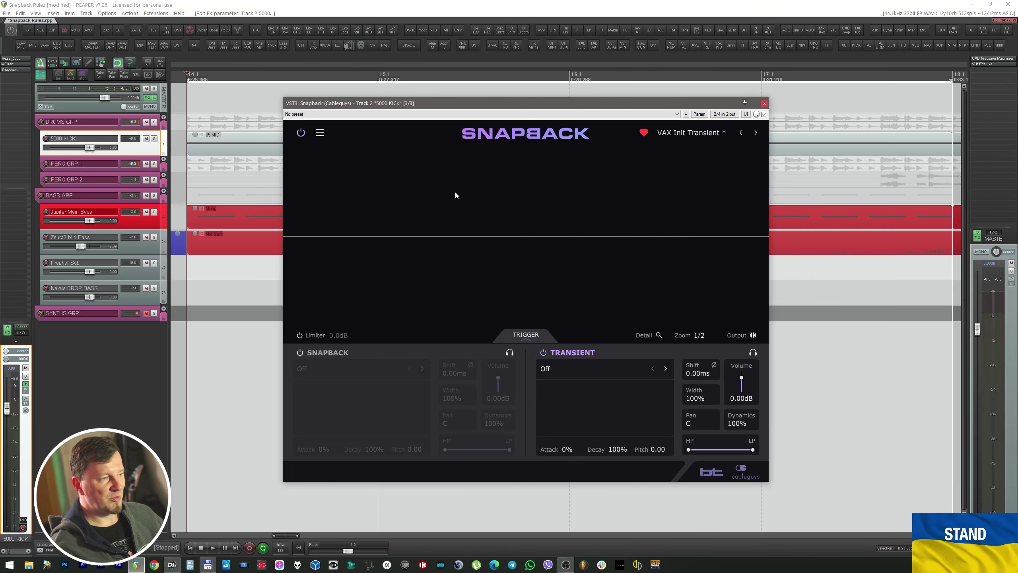
Step: Load the Init preset and switch off the Snapback layer, leaving only the Transient layer active
click(320, 133)
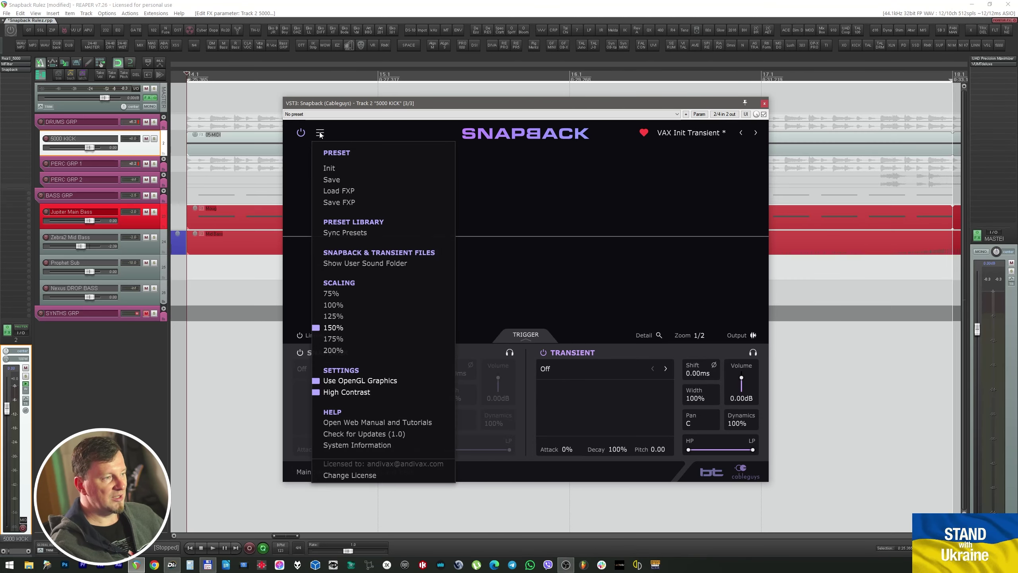
click(335, 169)
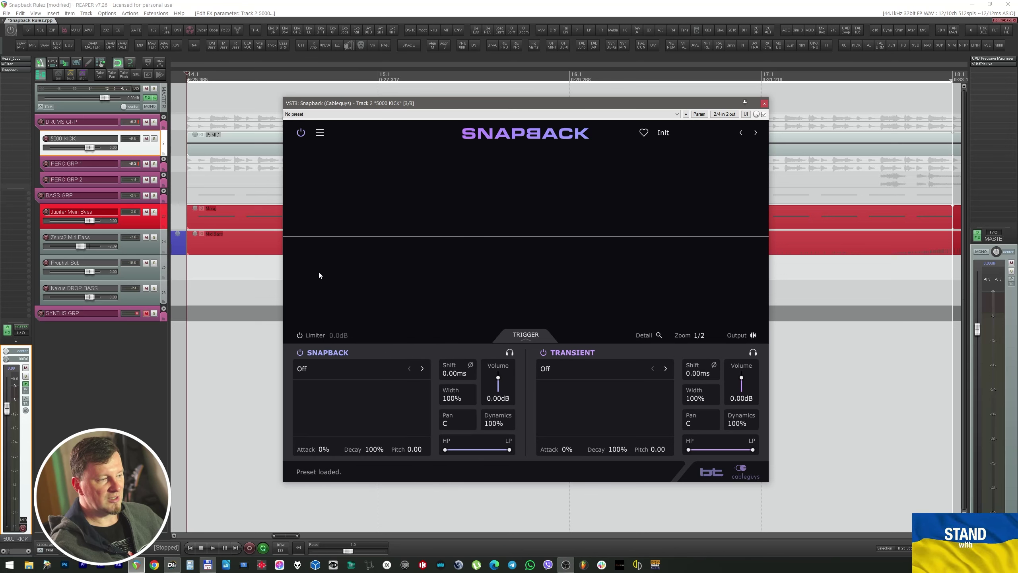
click(300, 352)
Step: Review the preset load and save commands, and open the preset browser briefly to view My Presets
click(321, 133)
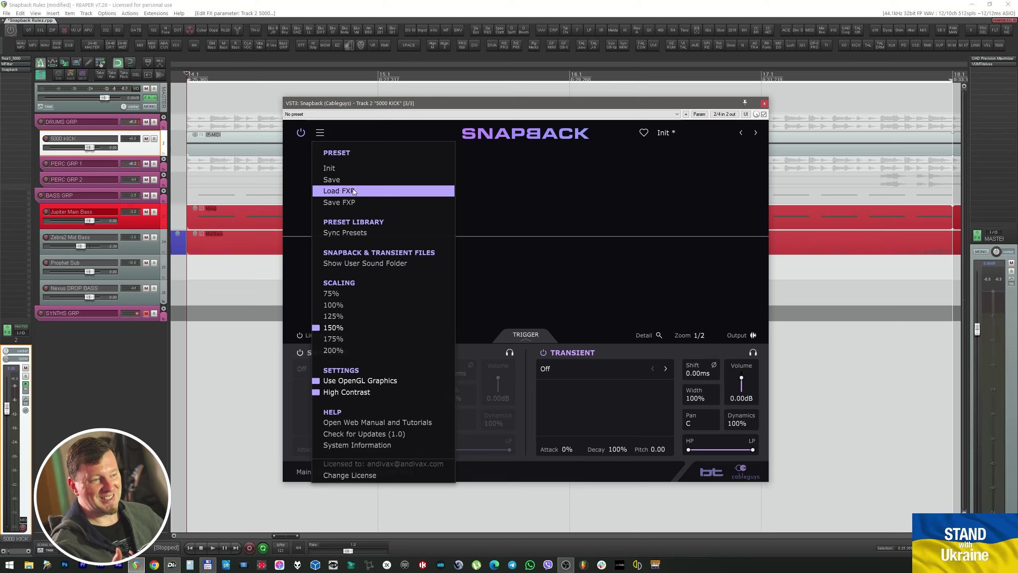
click(685, 132)
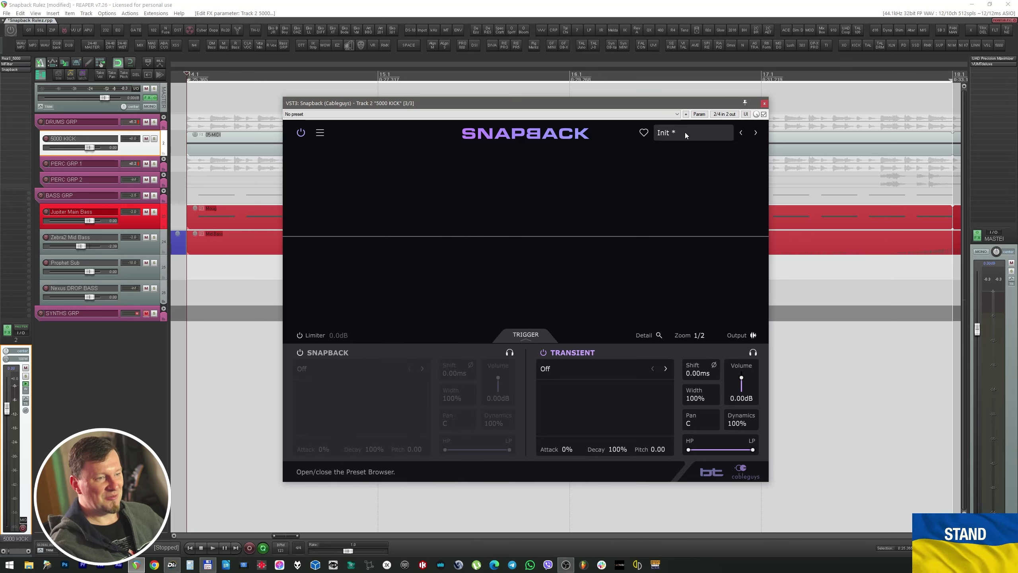
click(685, 132)
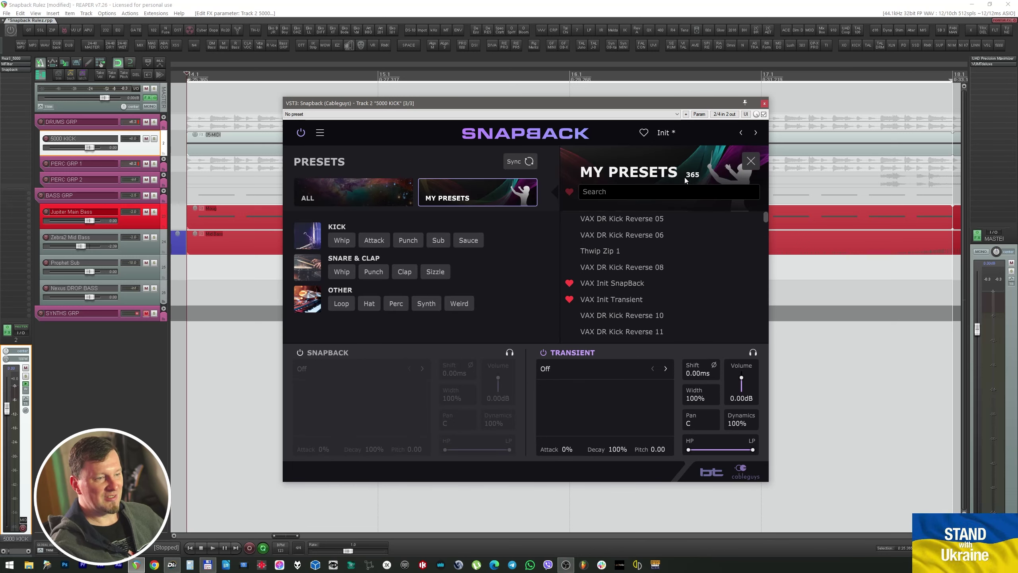
click(680, 135)
Step: Sync the plugin's preset library
click(320, 132)
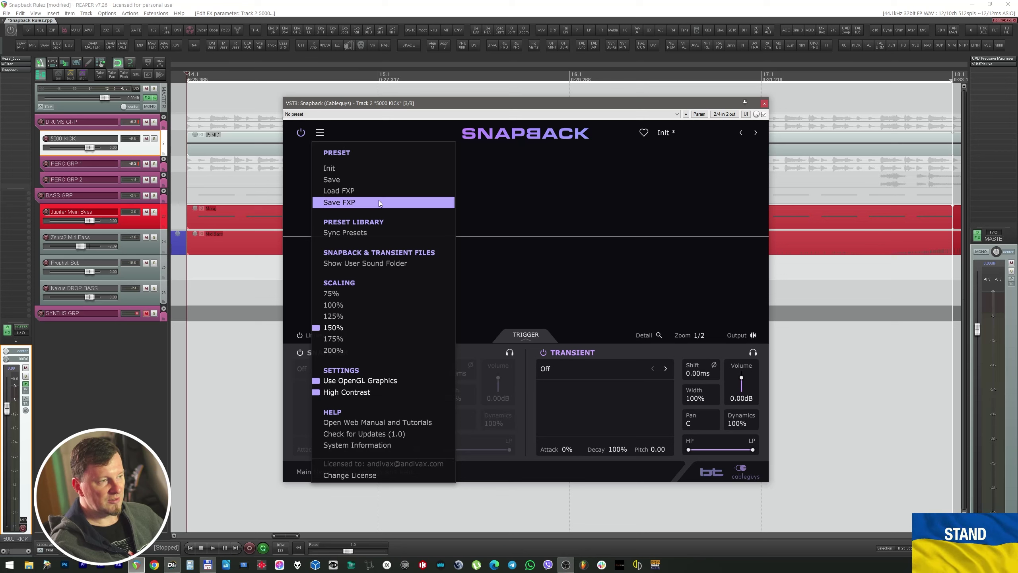
click(360, 232)
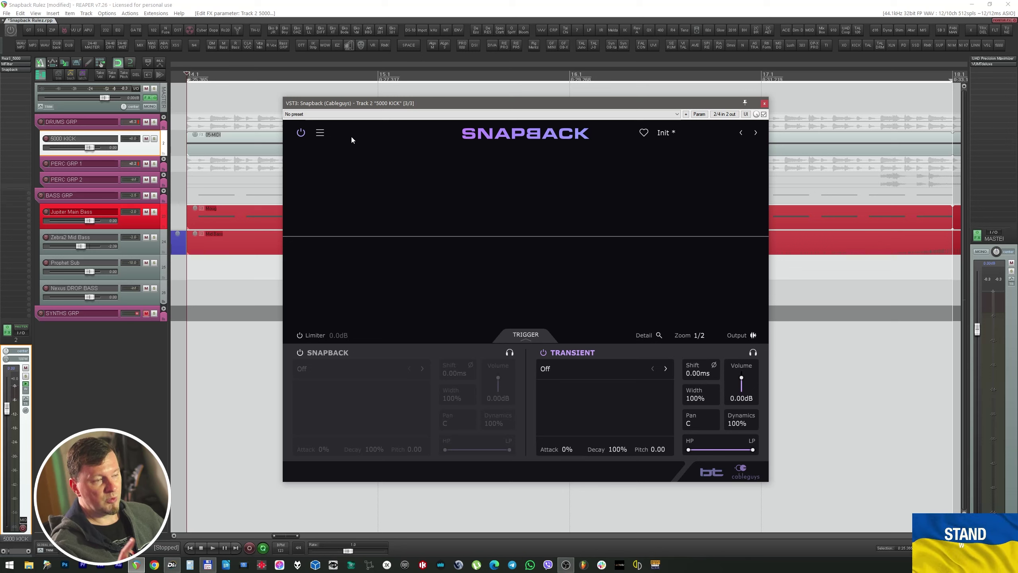
Step: Read the user sound folder notes, dismiss them, and examine the Transient layer's sample categories
click(320, 133)
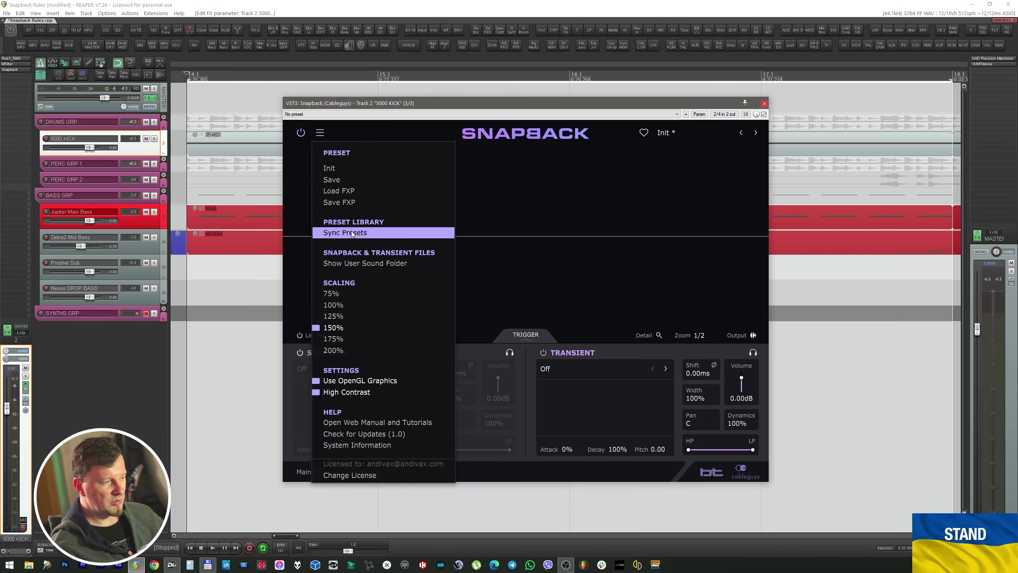
click(406, 266)
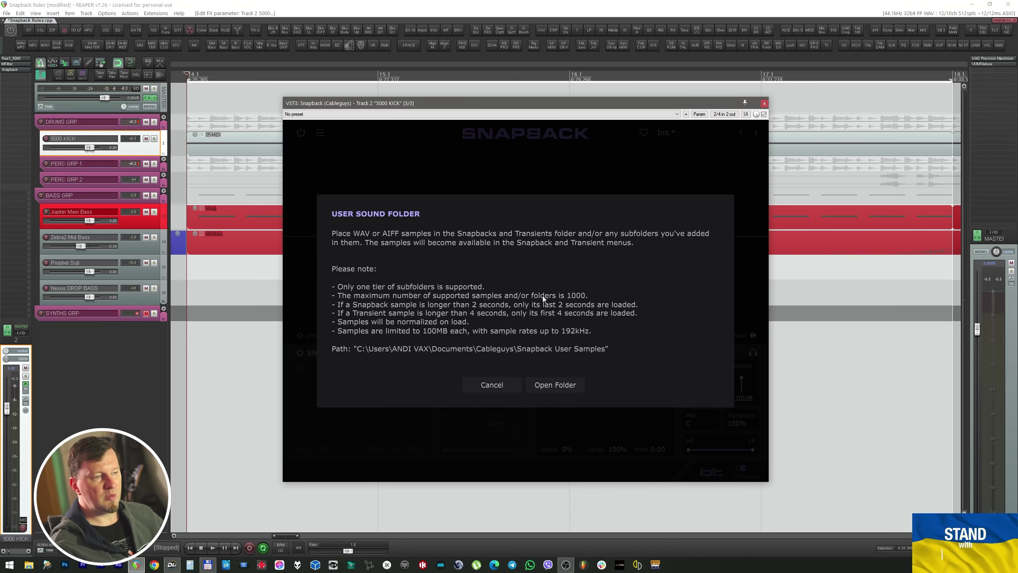
click(505, 385)
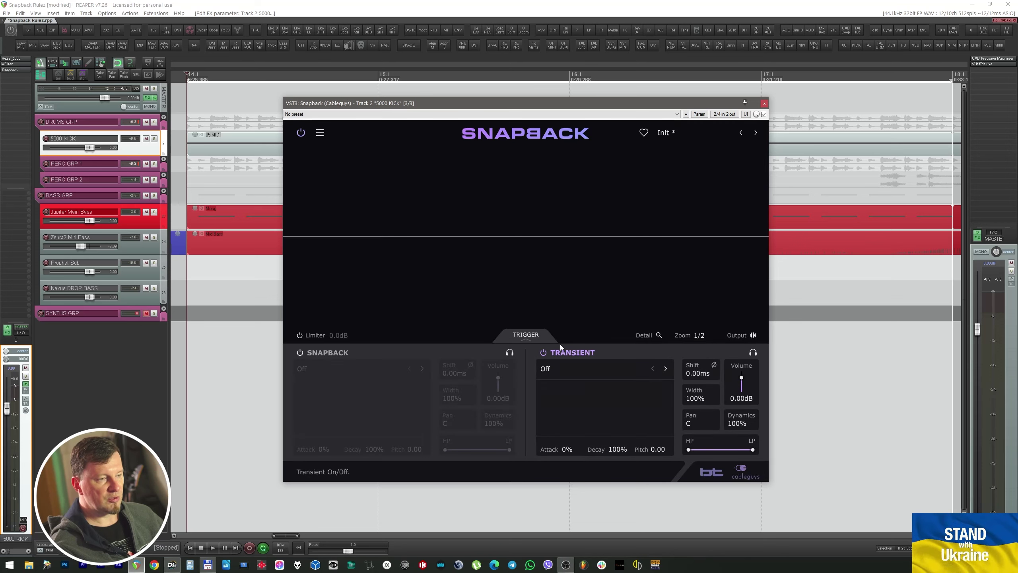
click(561, 368)
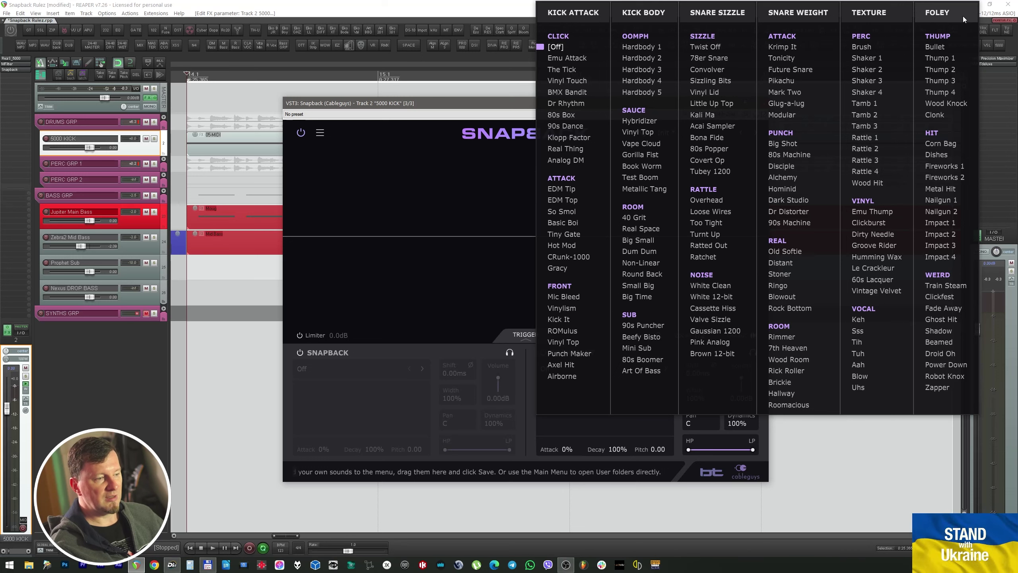
click(487, 259)
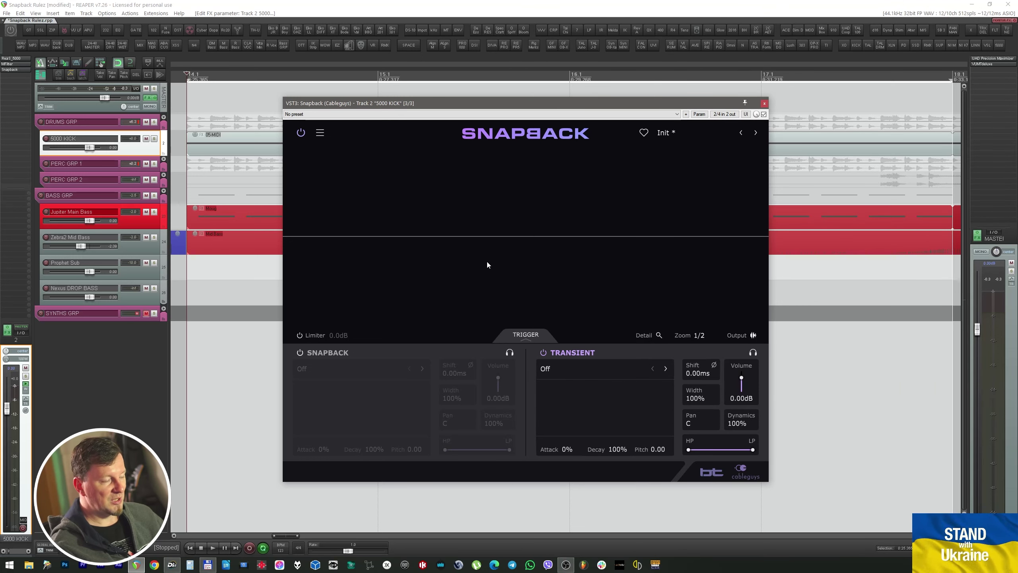
Step: Turn off the High Contrast setting and reopen the Snapback plugin window to apply it
click(319, 133)
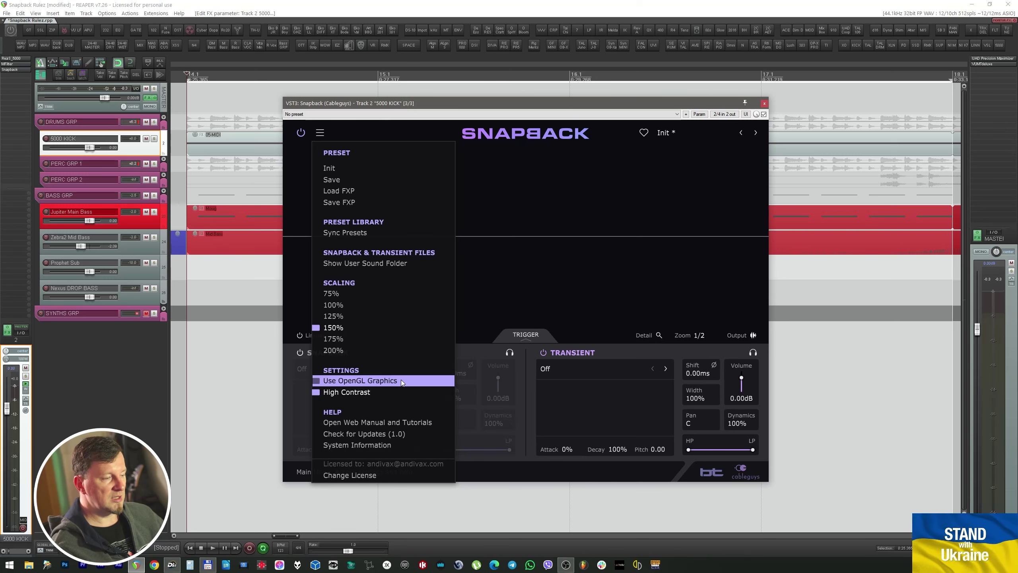
click(376, 391)
click(529, 328)
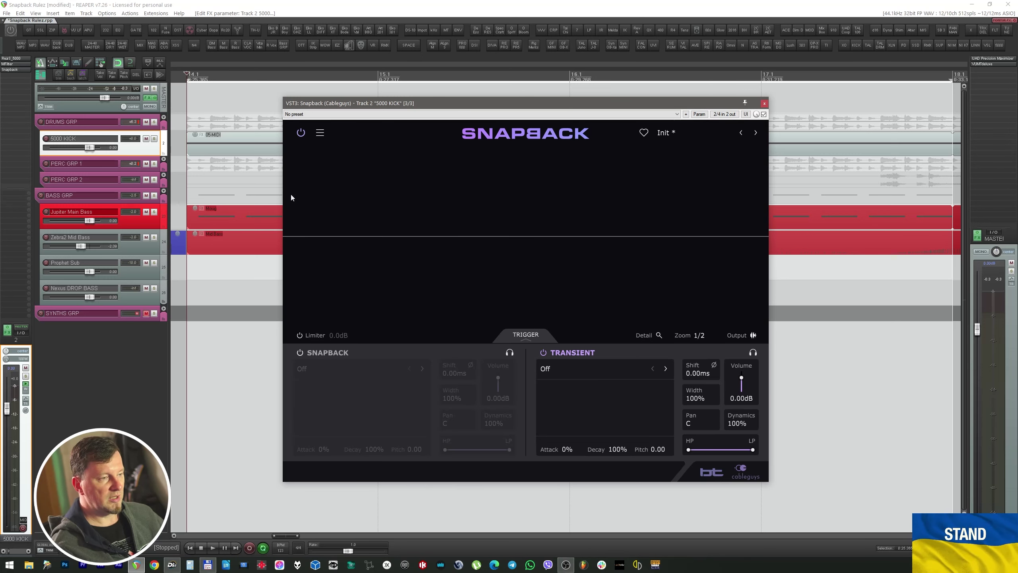
click(765, 104)
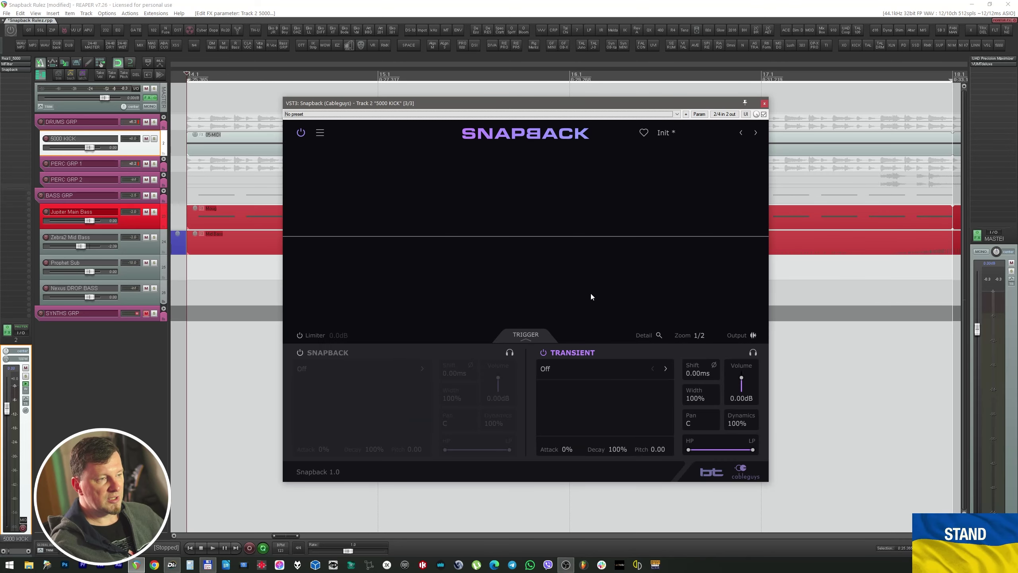
Step: Turn High Contrast back on, reopen Snapback on the 5000 KICK track, and check the setting
click(320, 133)
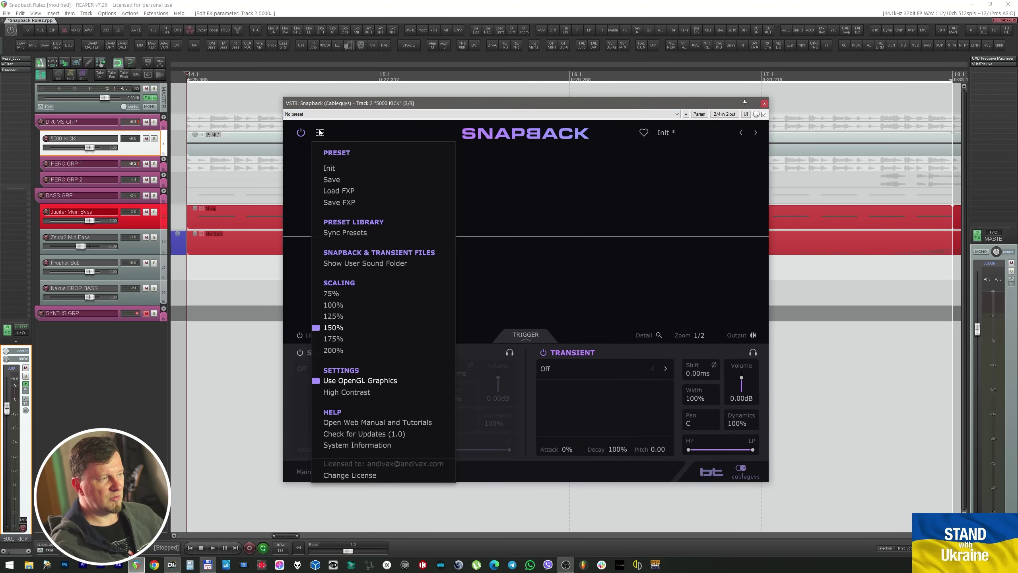
click(393, 392)
click(523, 325)
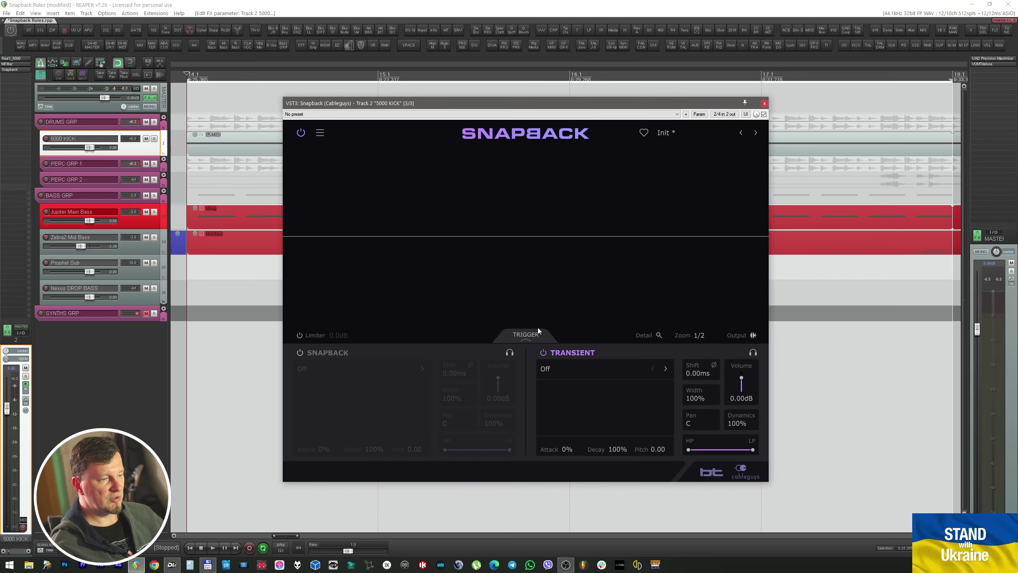
click(764, 104)
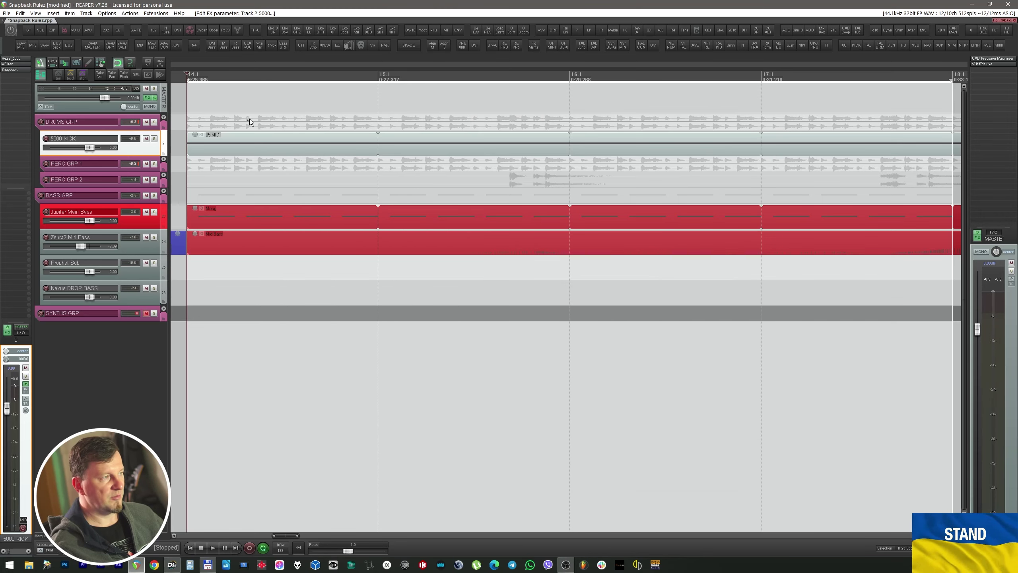
click(12, 70)
click(320, 132)
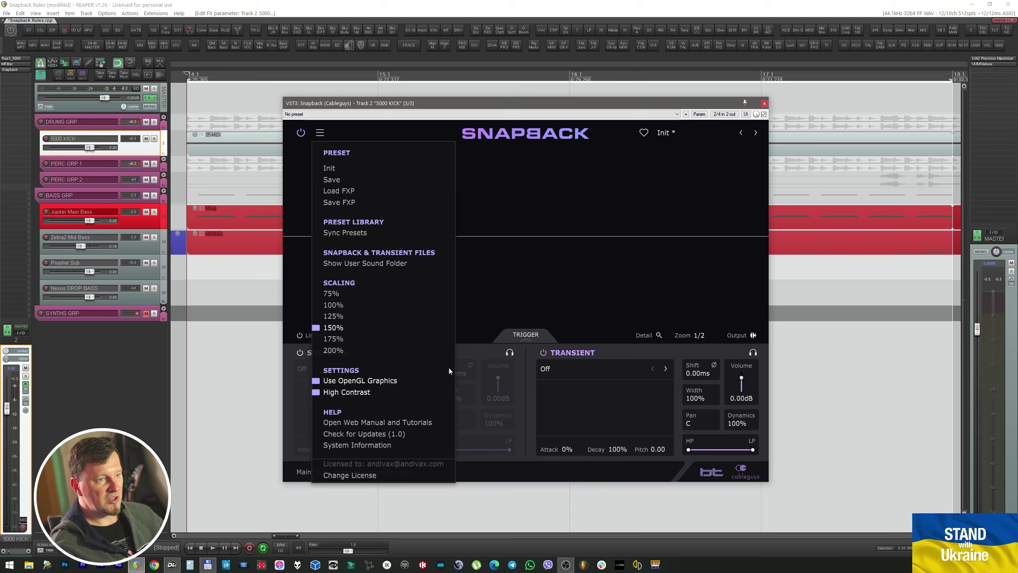
click(520, 298)
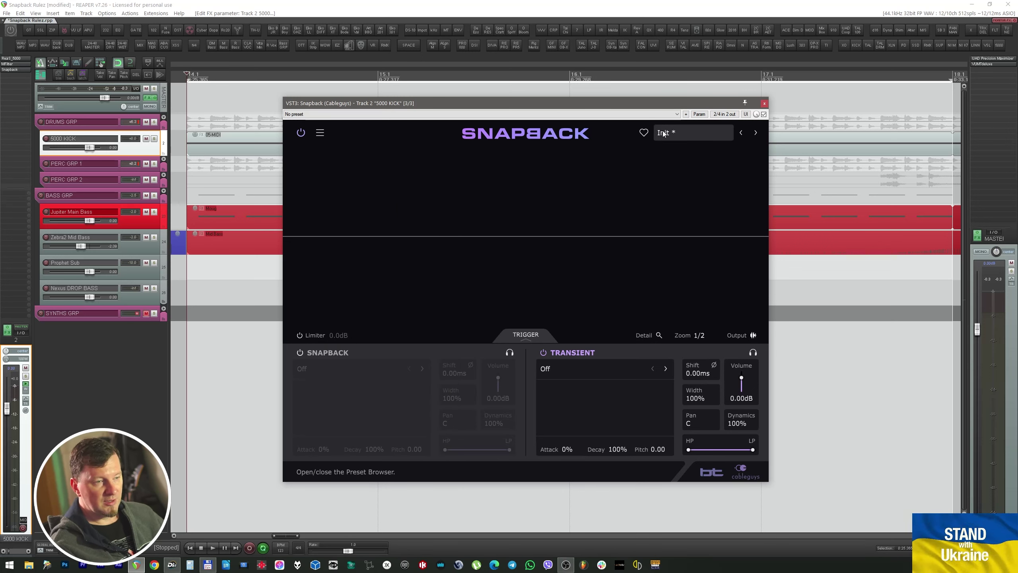
Step: Compare the All and My Presets collections in the preset browser and review the preset file commands
click(693, 133)
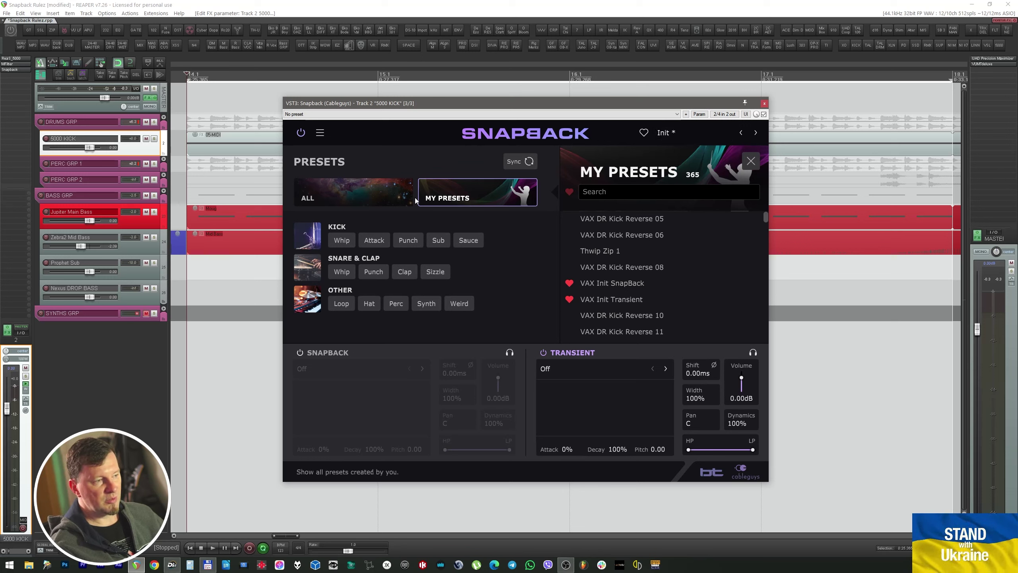
click(350, 191)
click(458, 198)
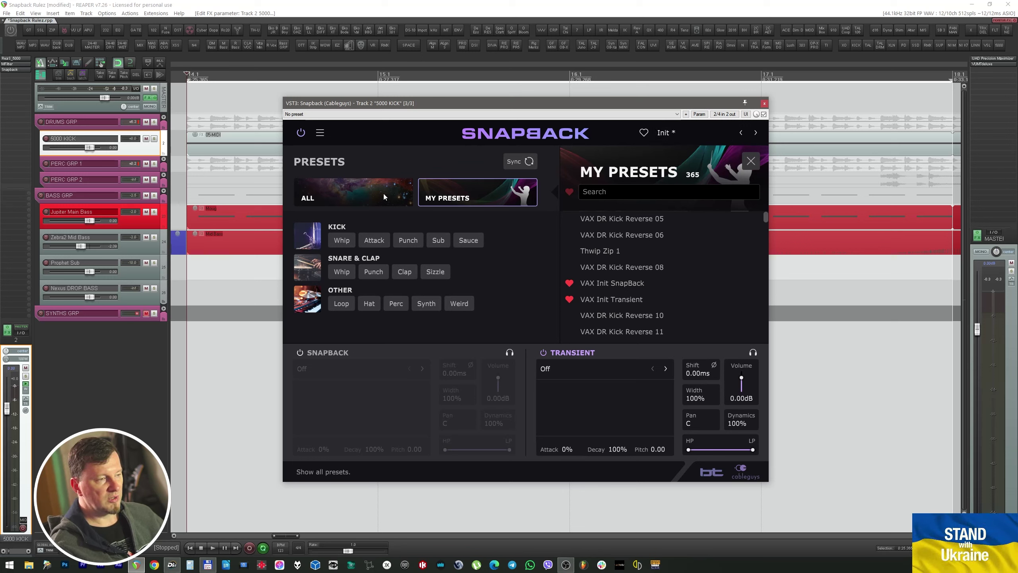
click(371, 192)
click(444, 196)
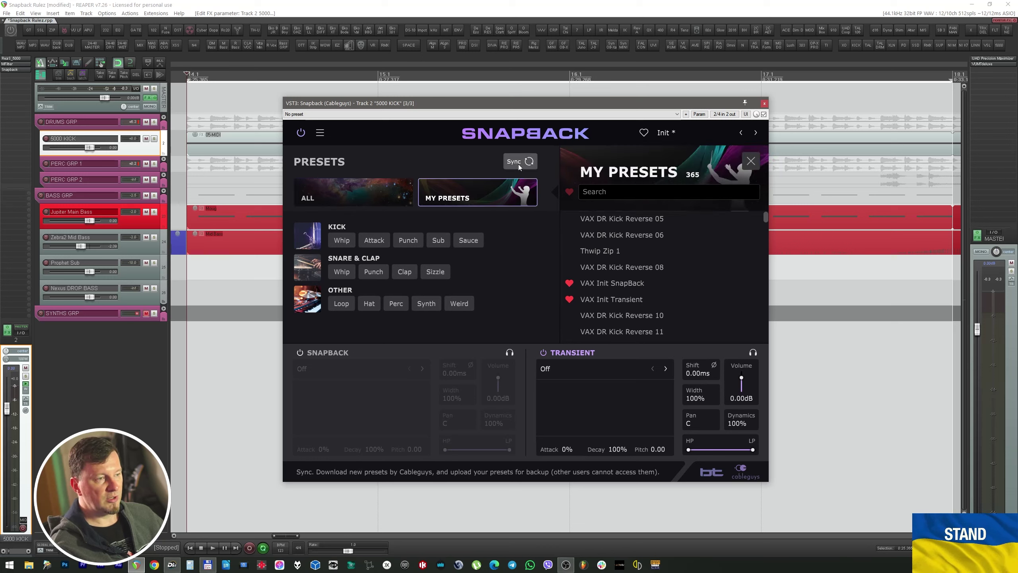
click(320, 133)
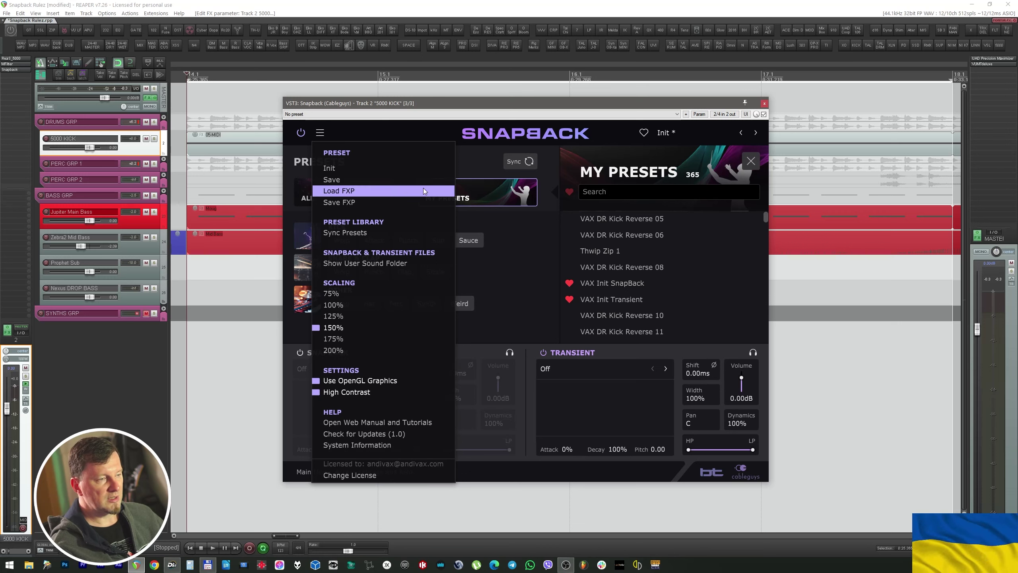
click(476, 159)
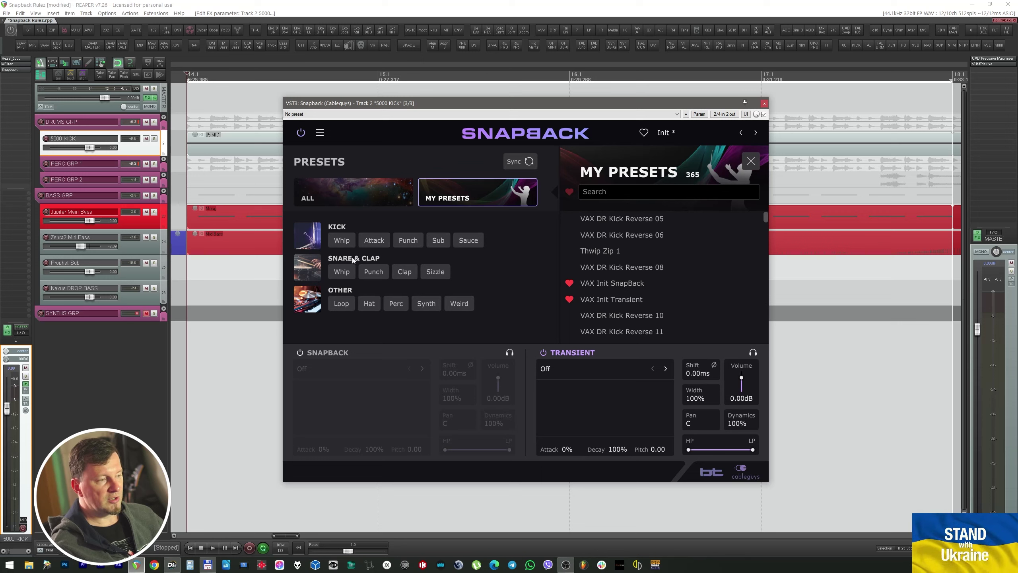
Step: Browse the Synth, Perc, Hat and Loop preset categories under Other, and the Whip and Punch categories under Kick
click(425, 303)
click(395, 304)
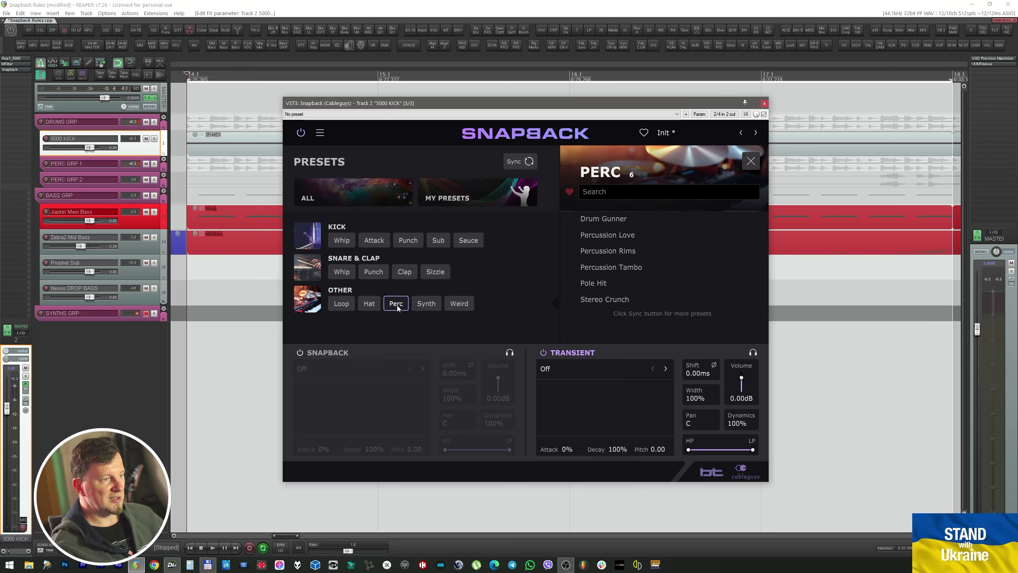
click(368, 303)
click(341, 303)
click(342, 241)
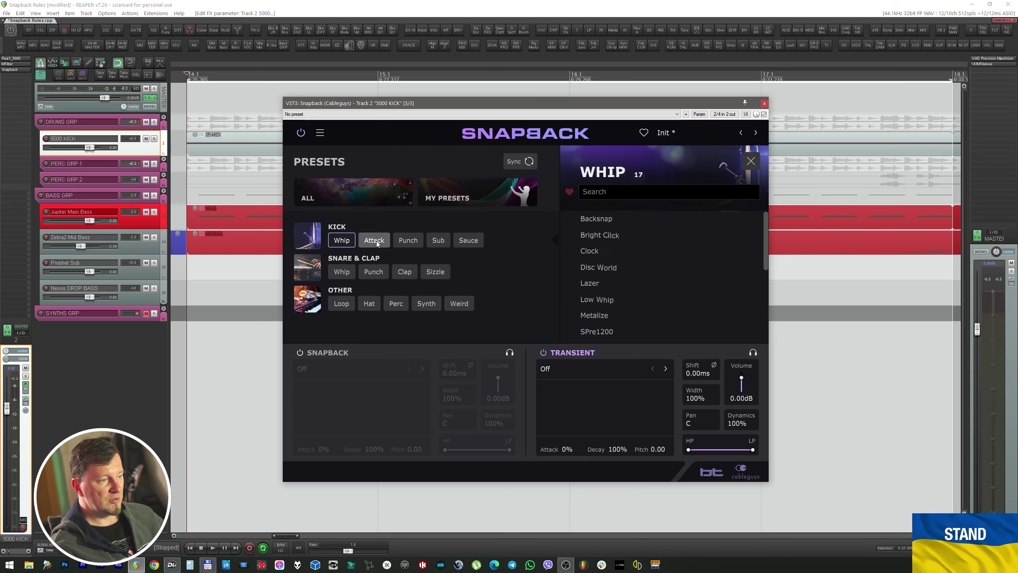
click(408, 240)
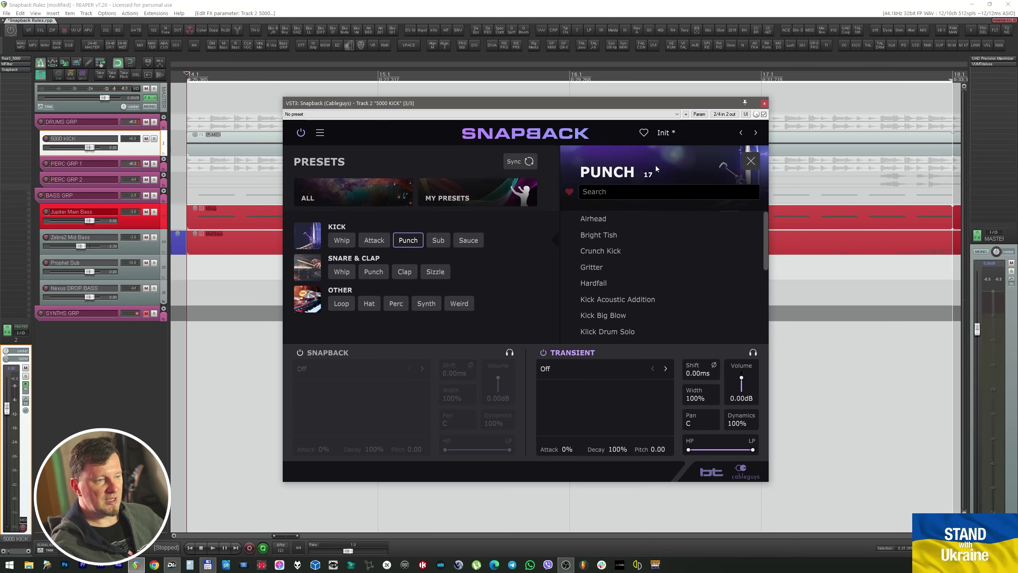
Step: Search for SNARE in the My Presets collection and in All, browse the matching presets, and clear the search
click(751, 163)
click(695, 134)
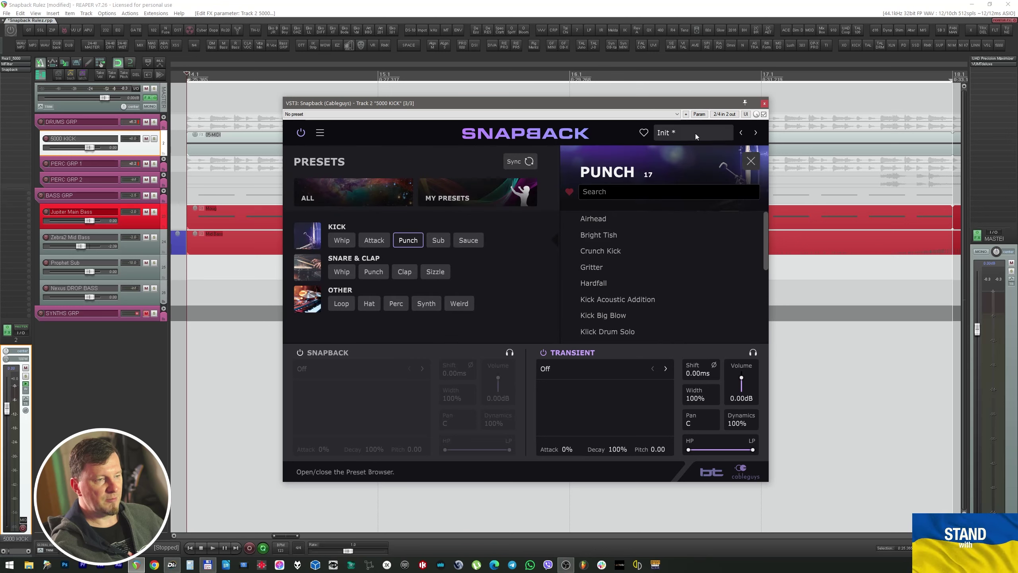
click(496, 195)
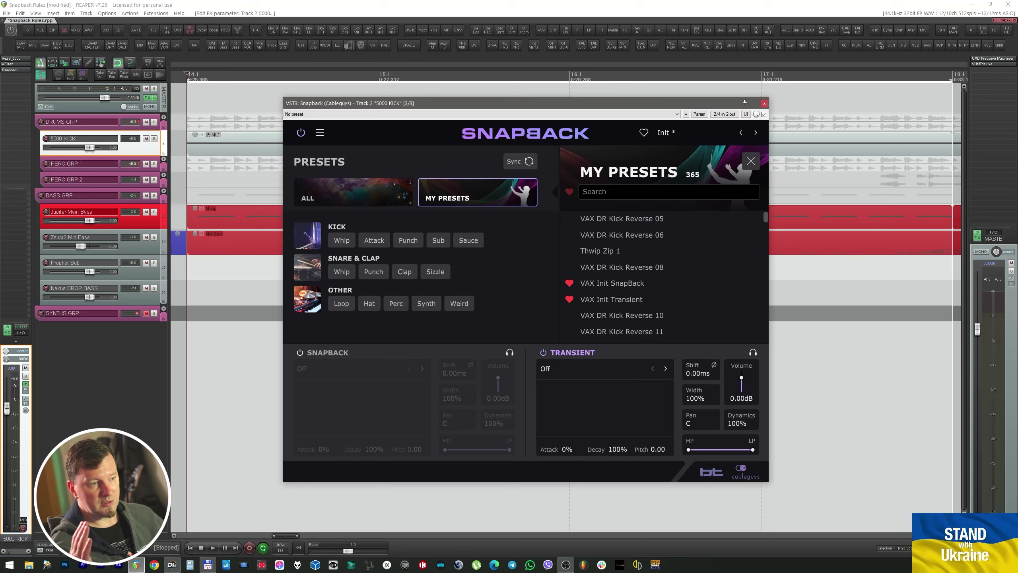
click(609, 193)
text(SNARE)
drag(768, 248, 764, 219)
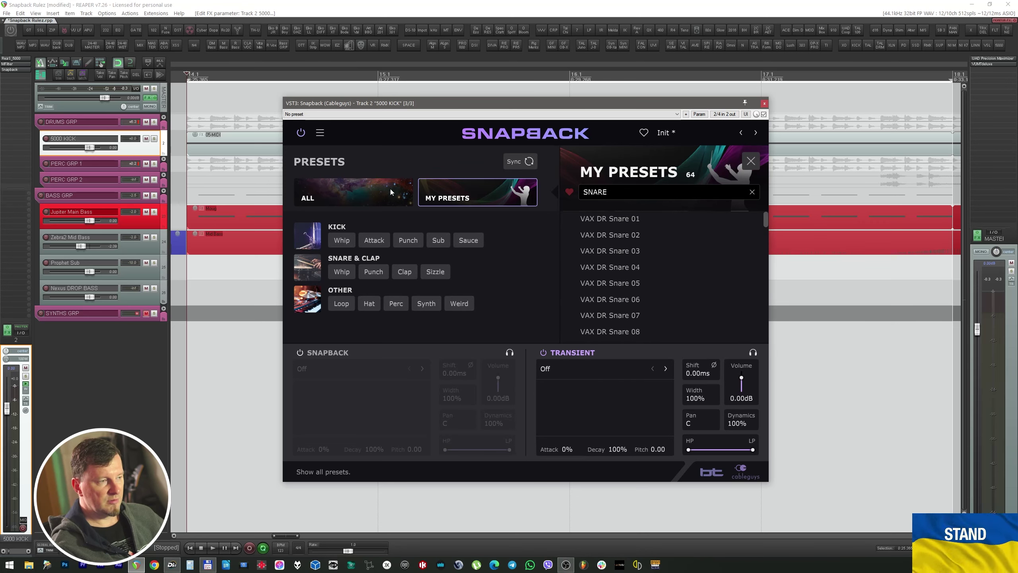
click(401, 194)
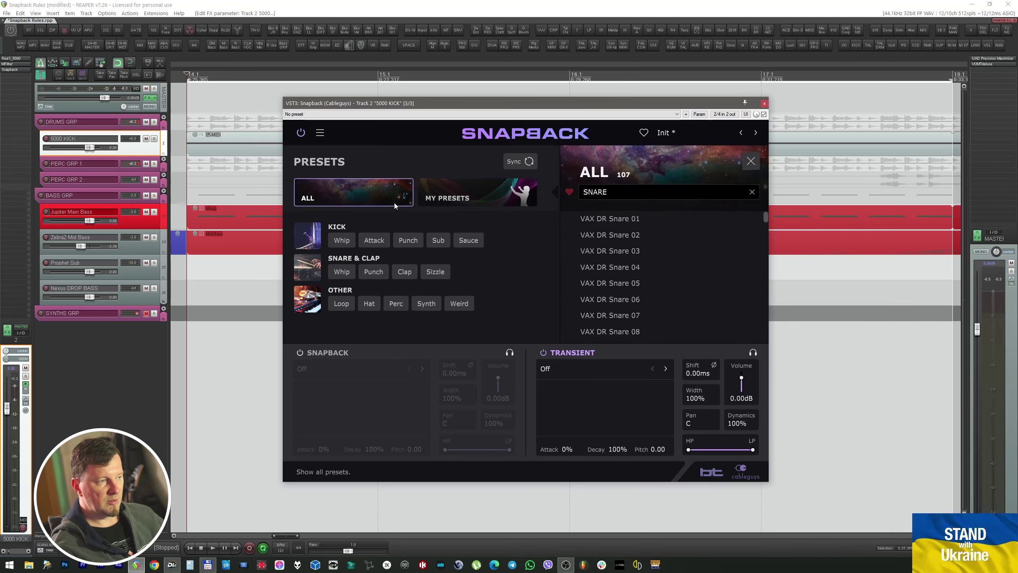
drag(766, 217, 766, 325)
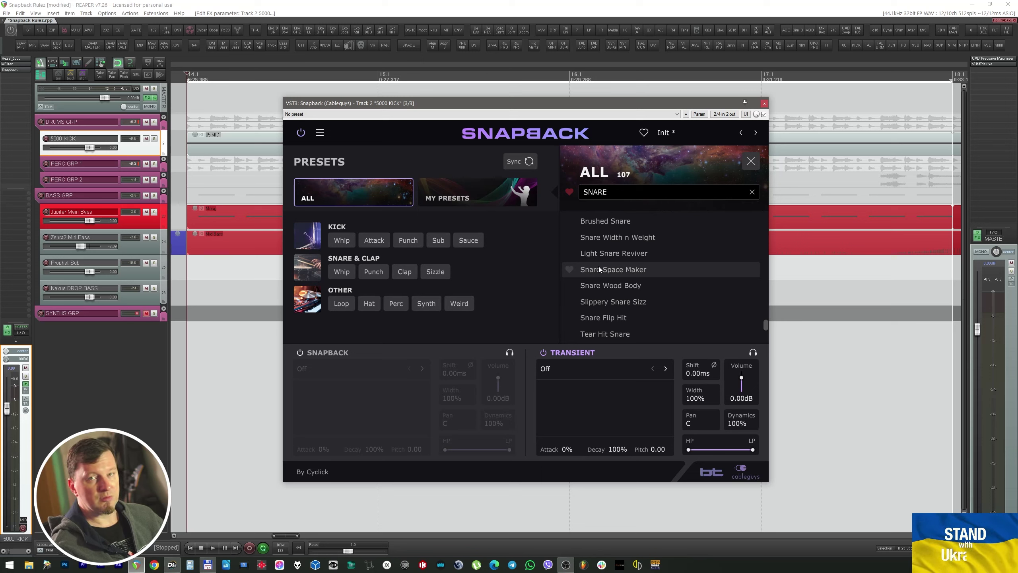
click(752, 192)
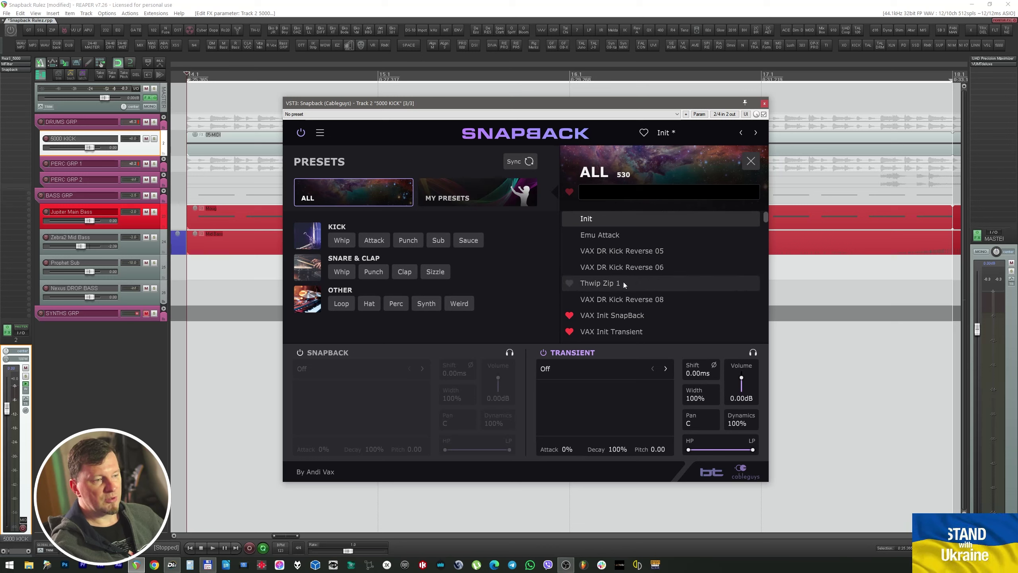
Step: Switch the favourite mark of VAX Init SnapBack off and on, and view the preset list filtered to favourites
click(567, 319)
click(568, 317)
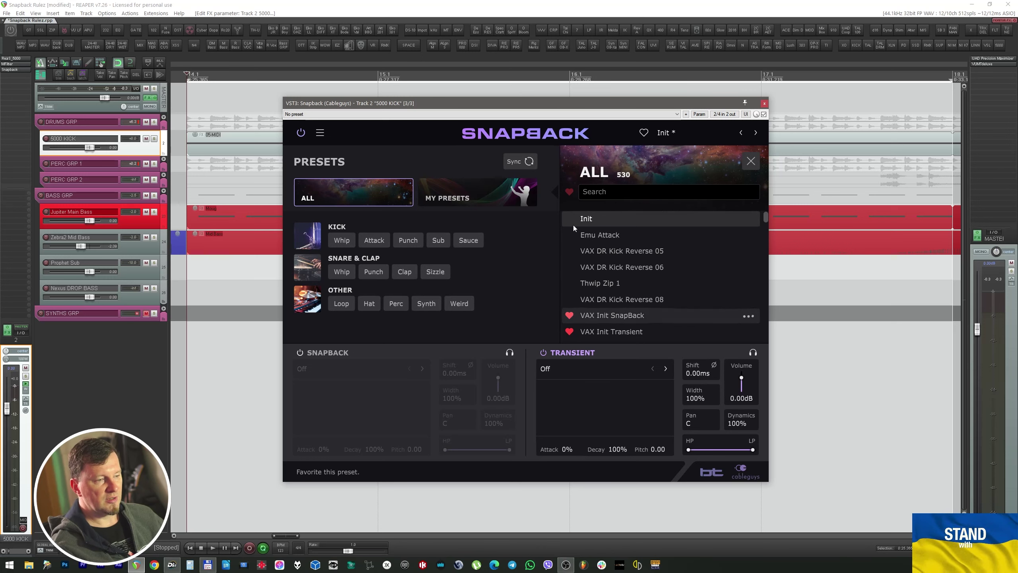
click(569, 192)
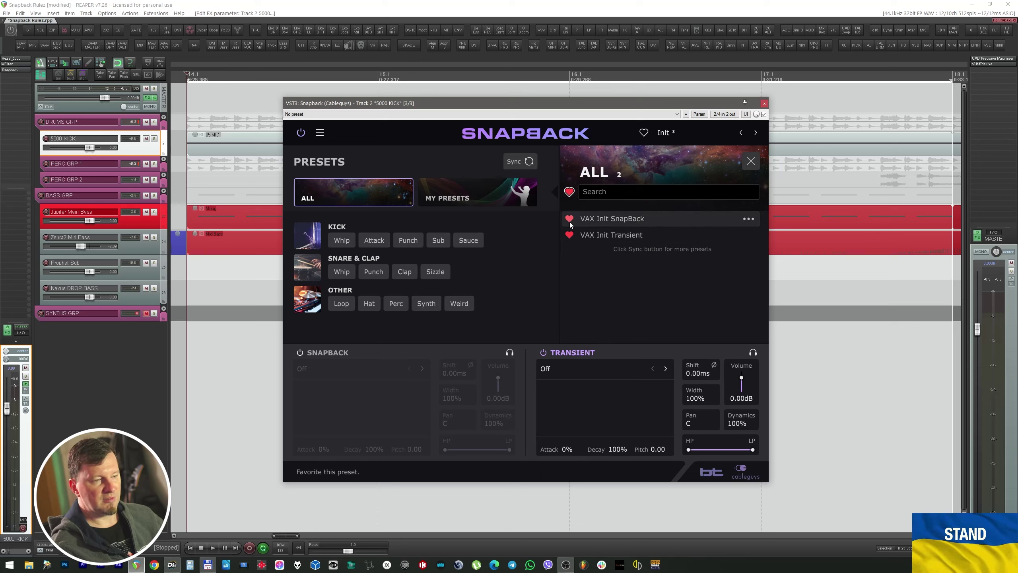
click(568, 194)
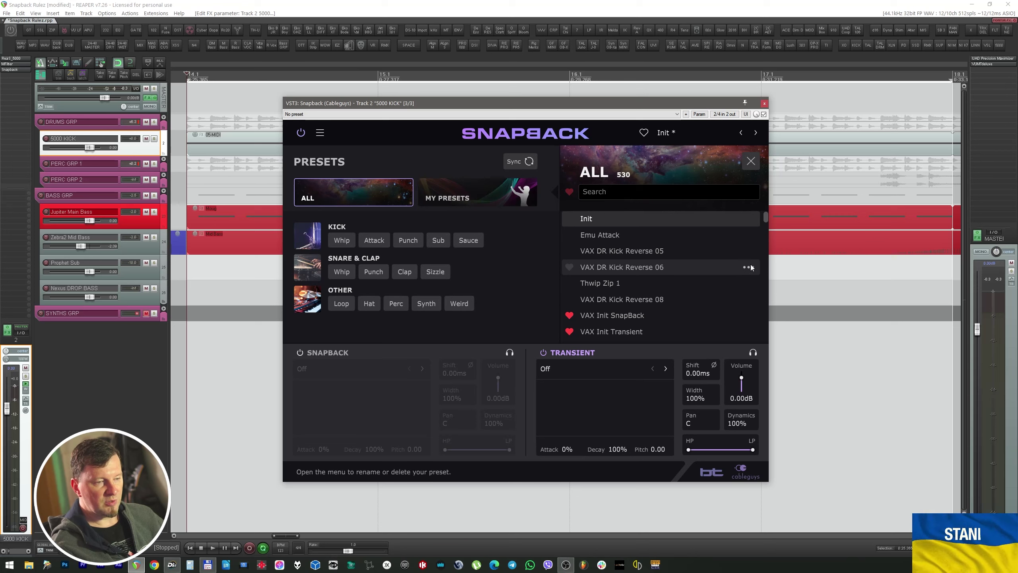
Step: Review the file commands for the VAX DR Kick Reverse 06 preset and close the preset browser
click(749, 267)
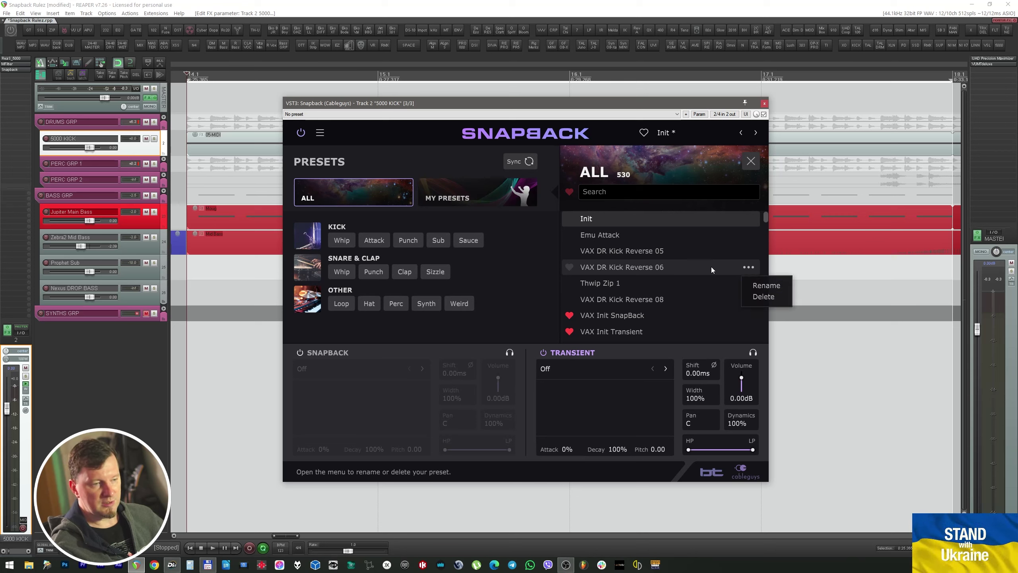
click(750, 161)
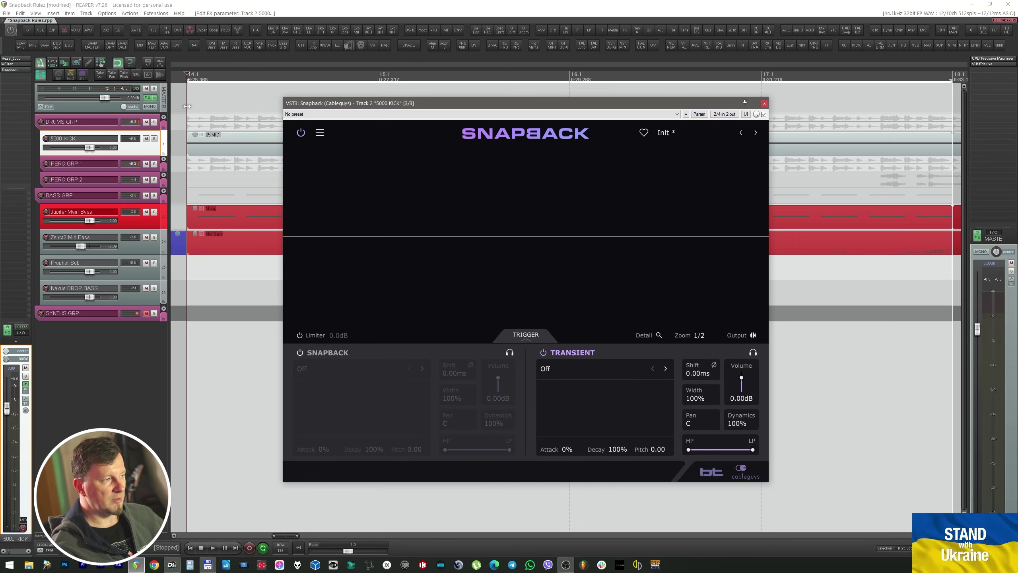
Step: Solo the 5000 KICK track, lower the output limiter's ceiling to -18.0 dB during playback, and switch the limiter off
click(154, 138)
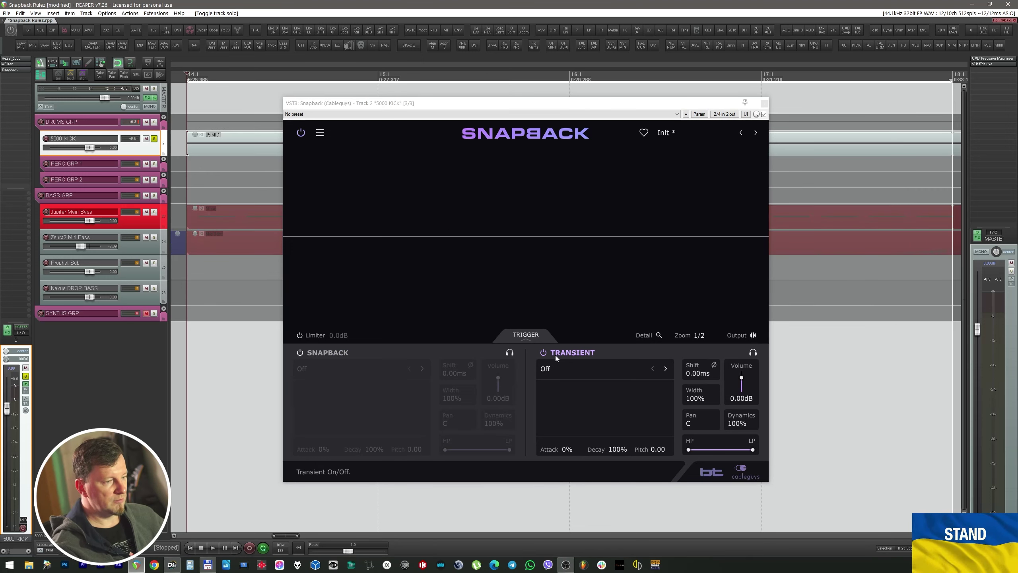
key(space)
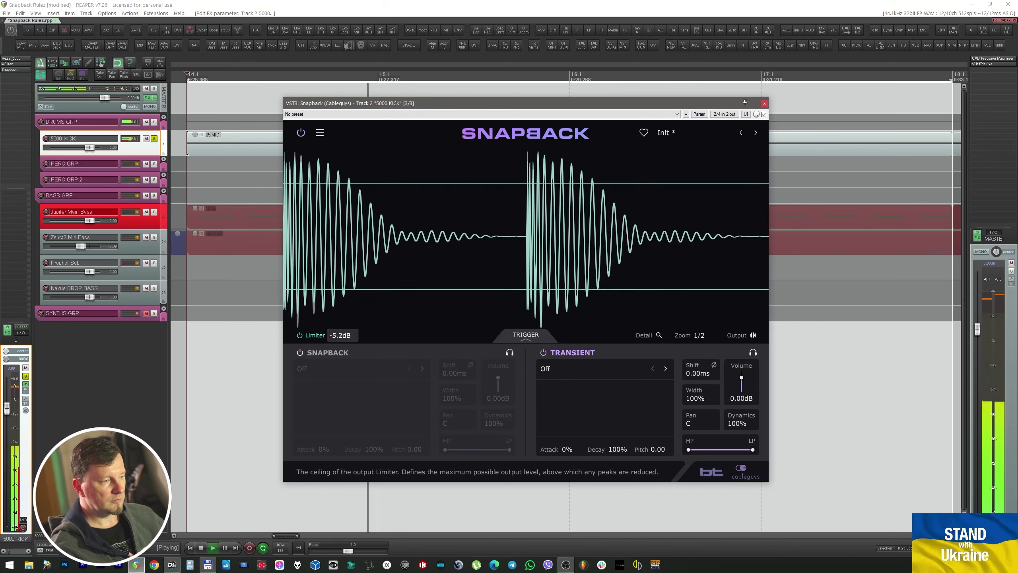
drag(336, 334, 346, 357)
key(space)
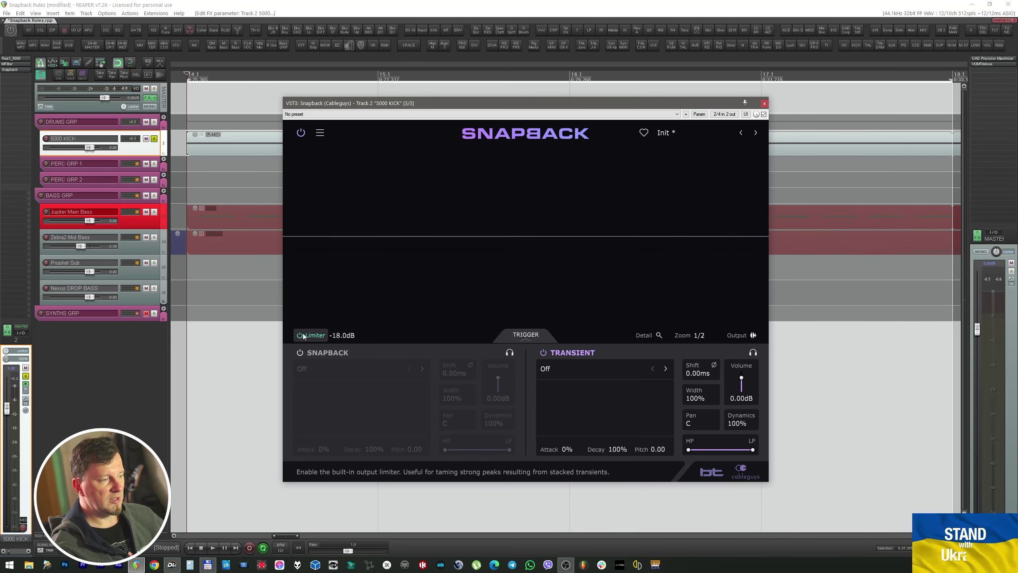
click(315, 336)
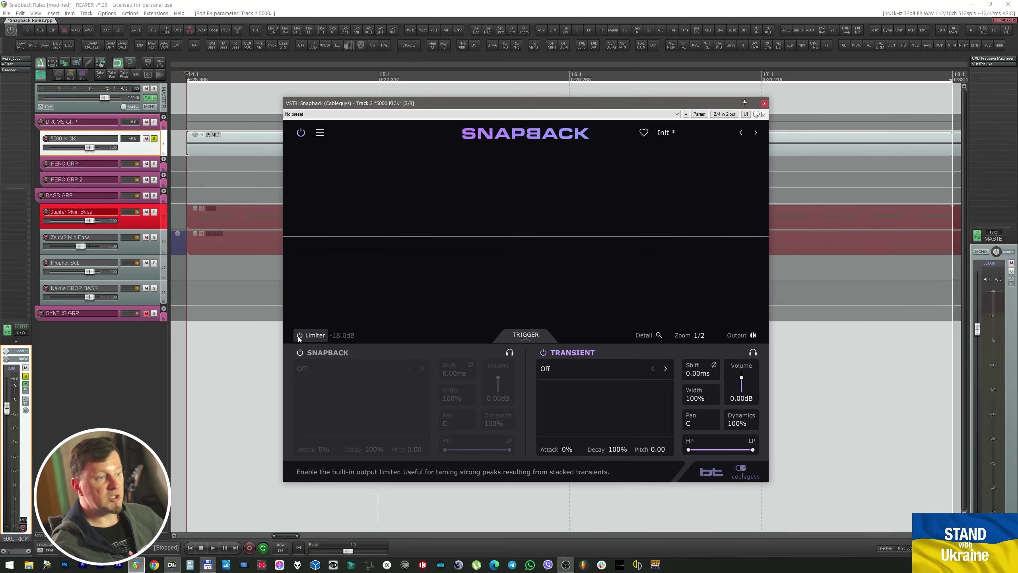
Step: Open the trigger configuration and set the detection threshold to -15.6 dB while playing the kick
click(525, 335)
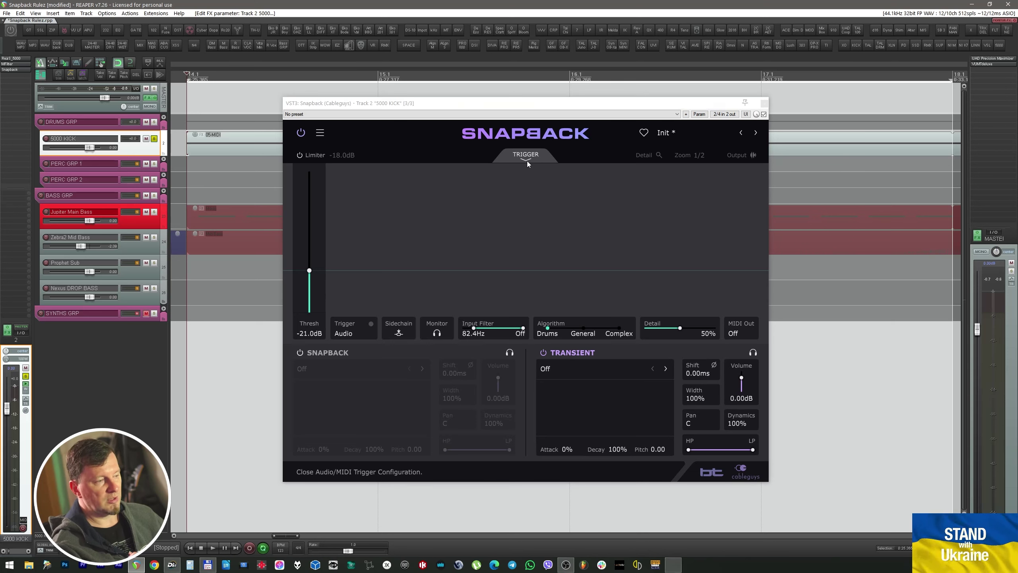
click(526, 160)
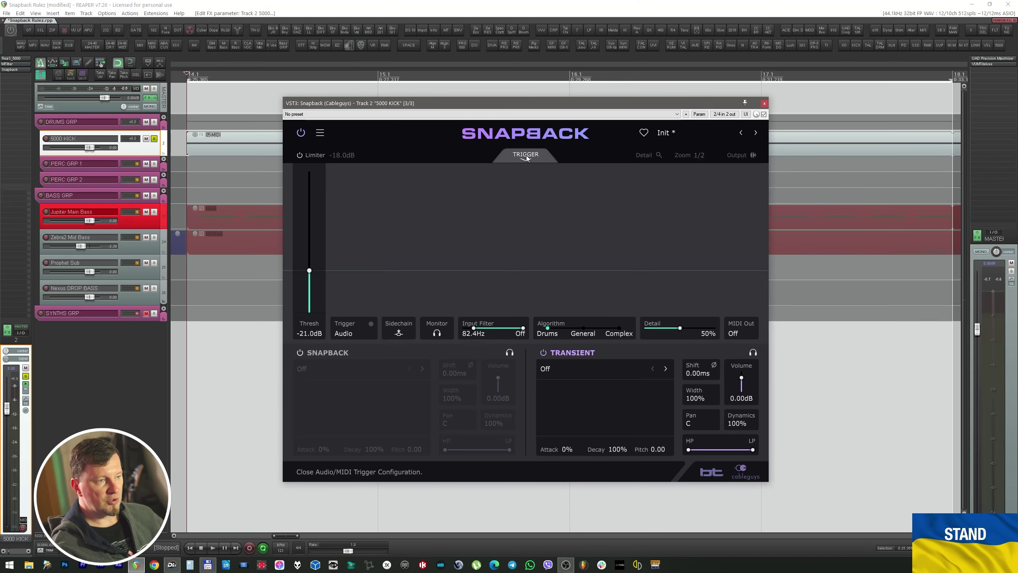
click(531, 334)
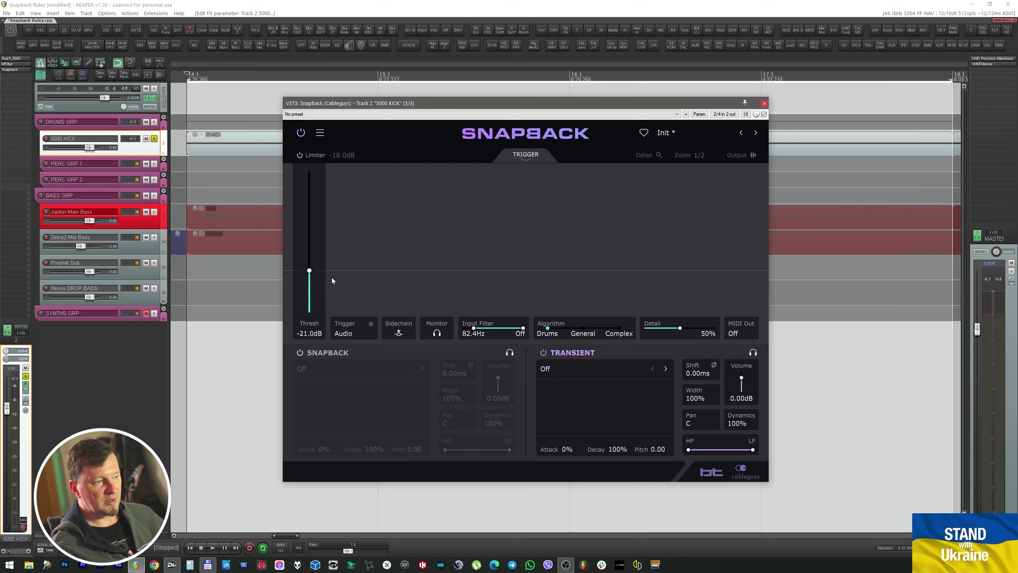
key(space)
mouse_move(309, 269)
mouse_down()
mouse_move(309, 172)
mouse_move(309, 265)
mouse_move(309, 250)
mouse_up()
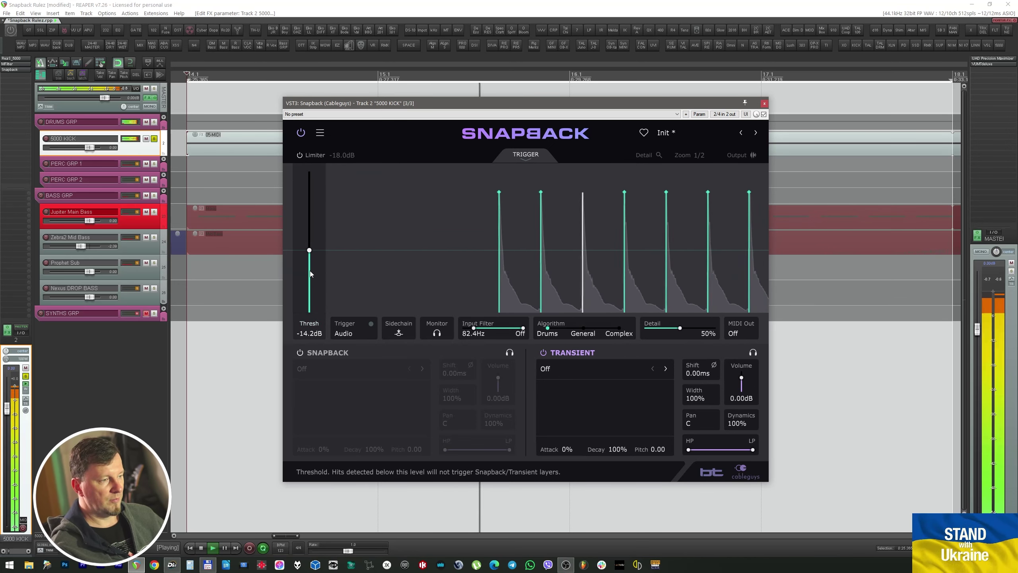
key(space)
drag(309, 251, 309, 254)
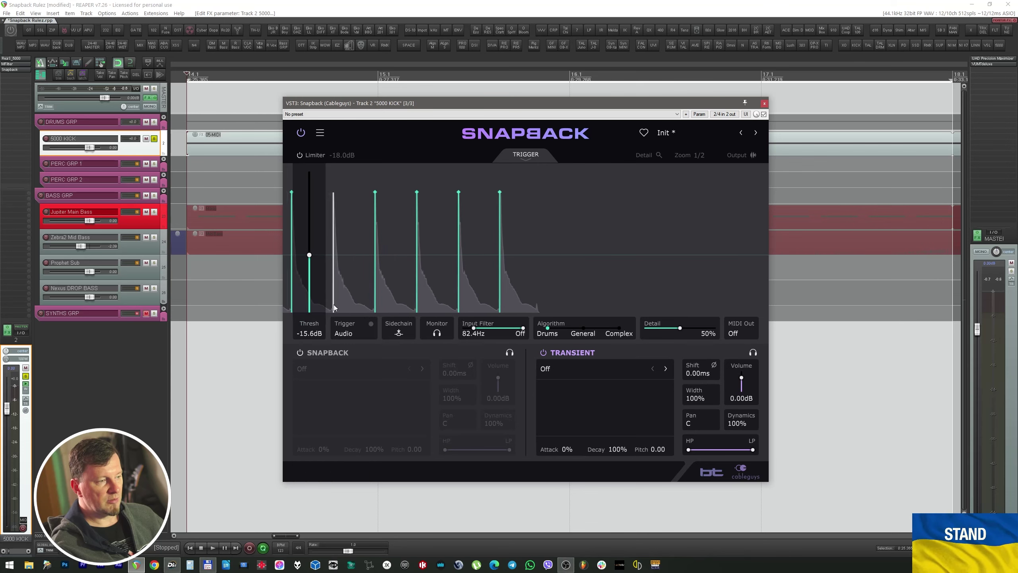
Step: Review the trigger source options and audition the detector input during playback while sweeping the input filter, resetting it to 82.4 Hz
click(344, 333)
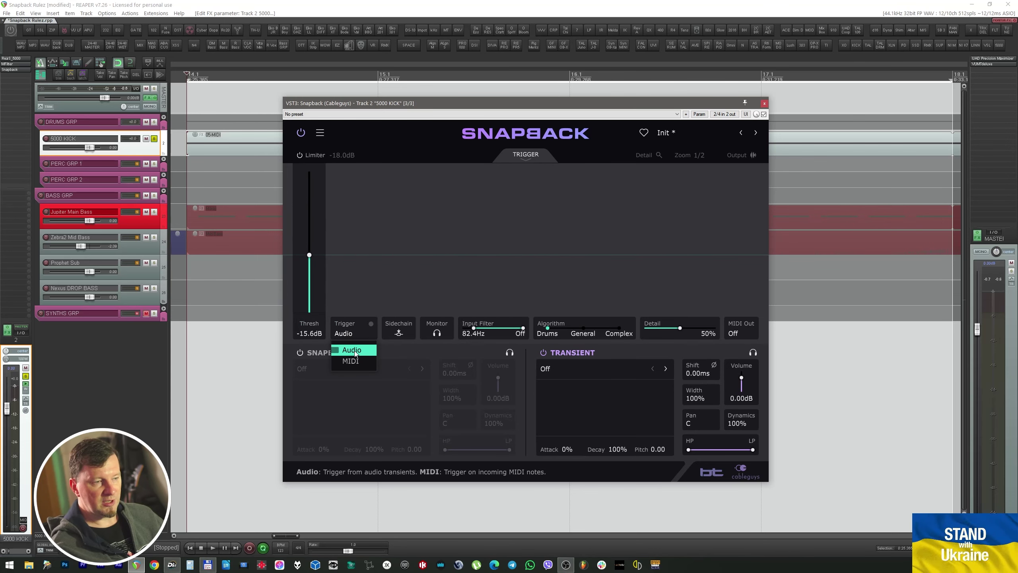
click(384, 336)
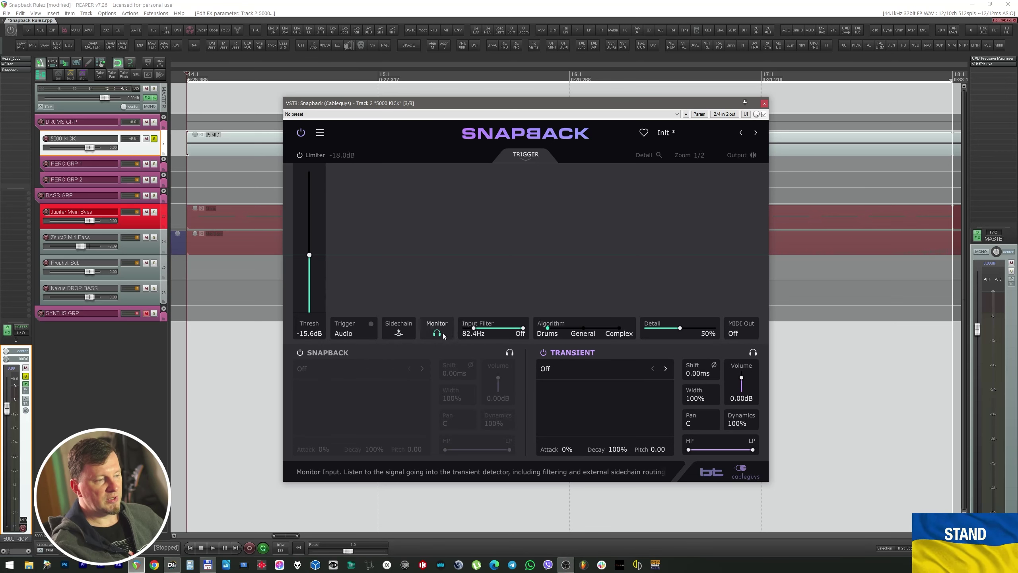
key(space)
drag(491, 327, 473, 332)
double_click(473, 331)
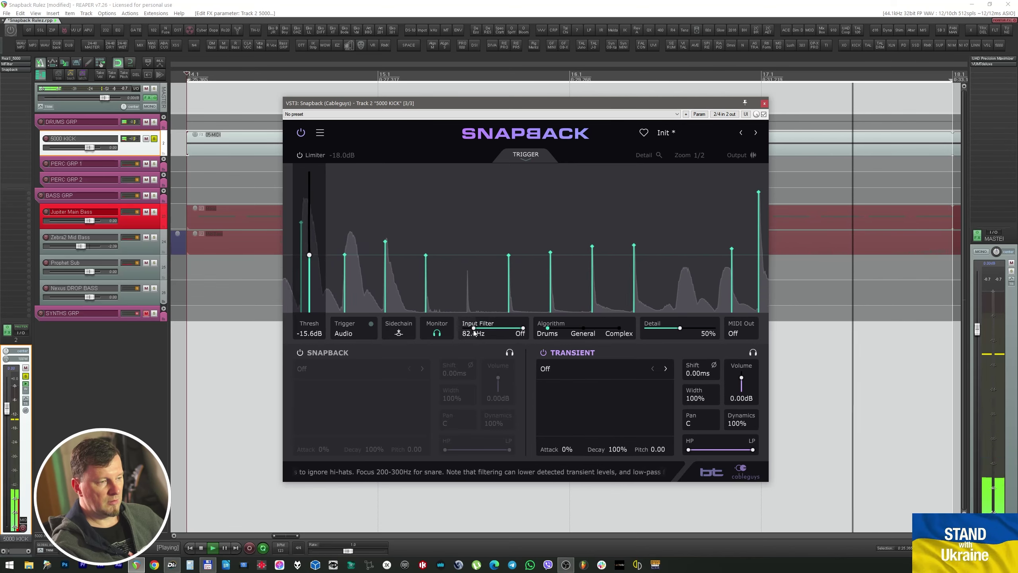
key(space)
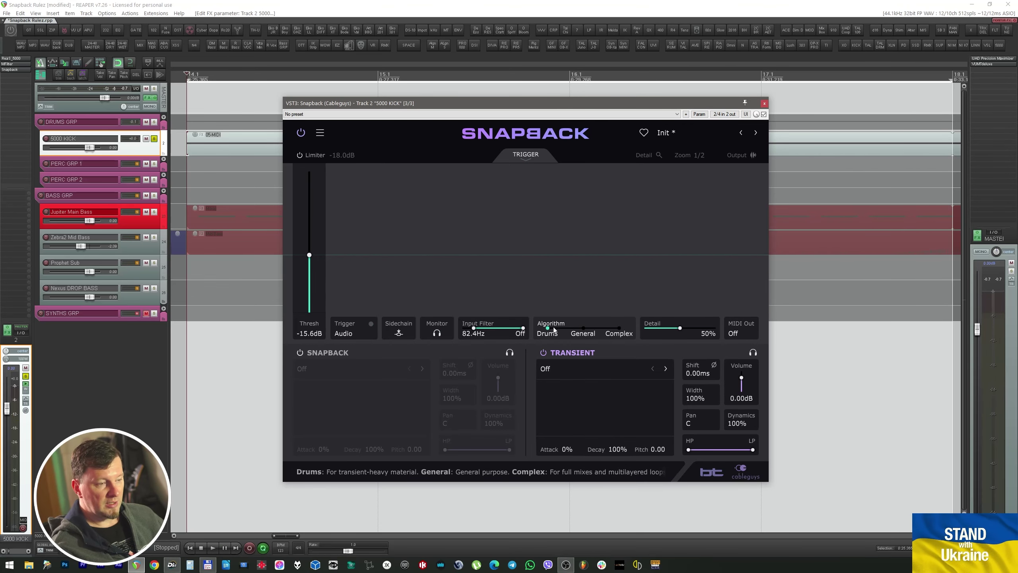
Step: Set the trigger's input filter to a 601 Hz high cut with the low cut off, and choose the Drums algorithm after trying General
drag(582, 329, 547, 330)
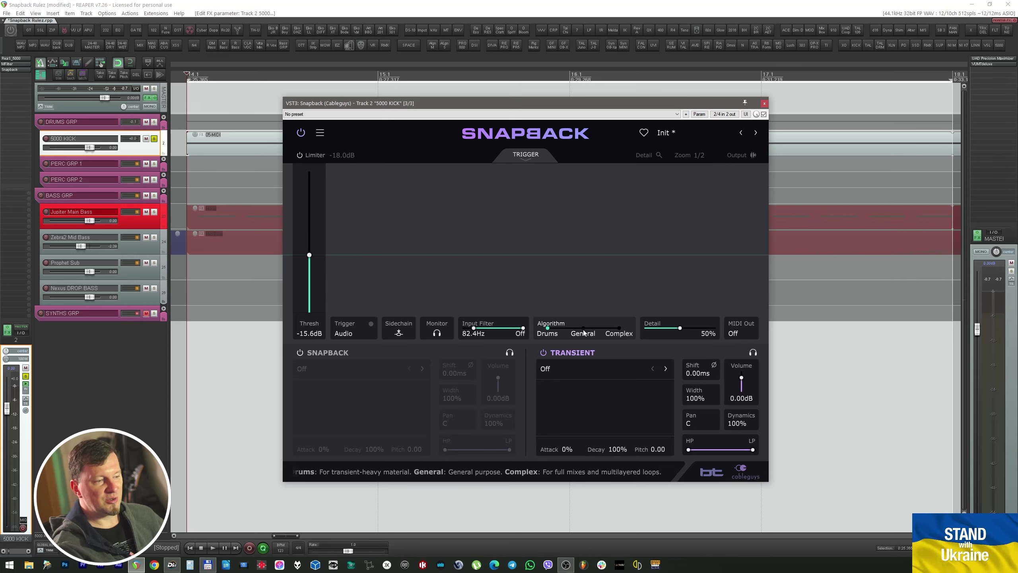
click(583, 328)
drag(494, 328, 499, 328)
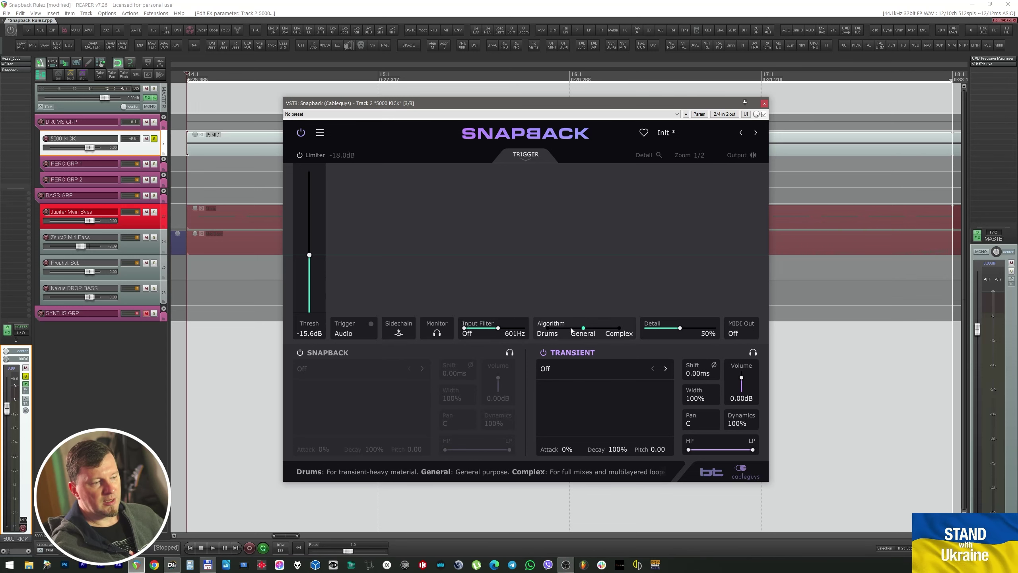
click(547, 328)
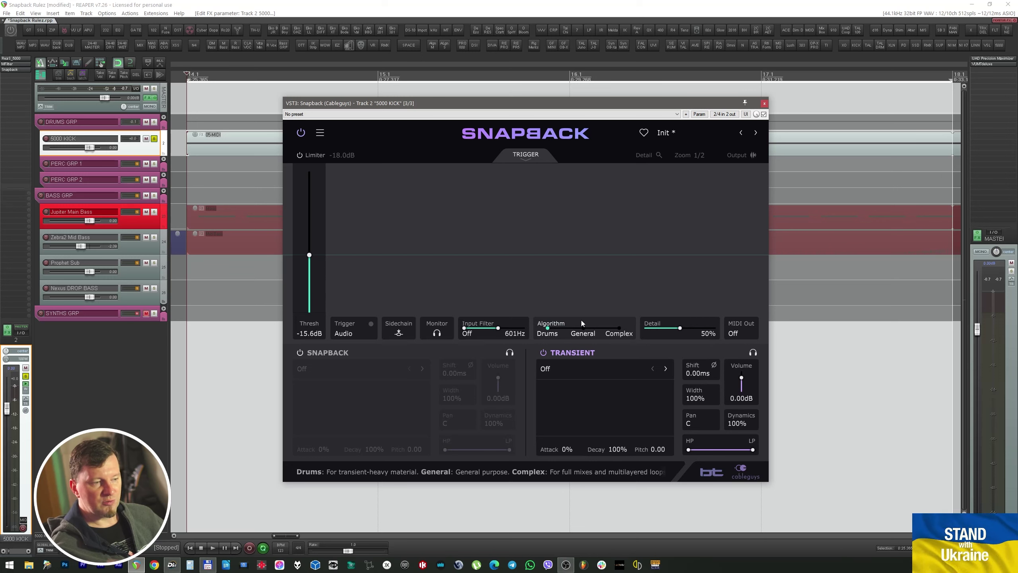
Step: Try transient detection Detail at 81% and 48%, view the MIDI Out note choices, and return Detail to 50%
drag(680, 328, 702, 328)
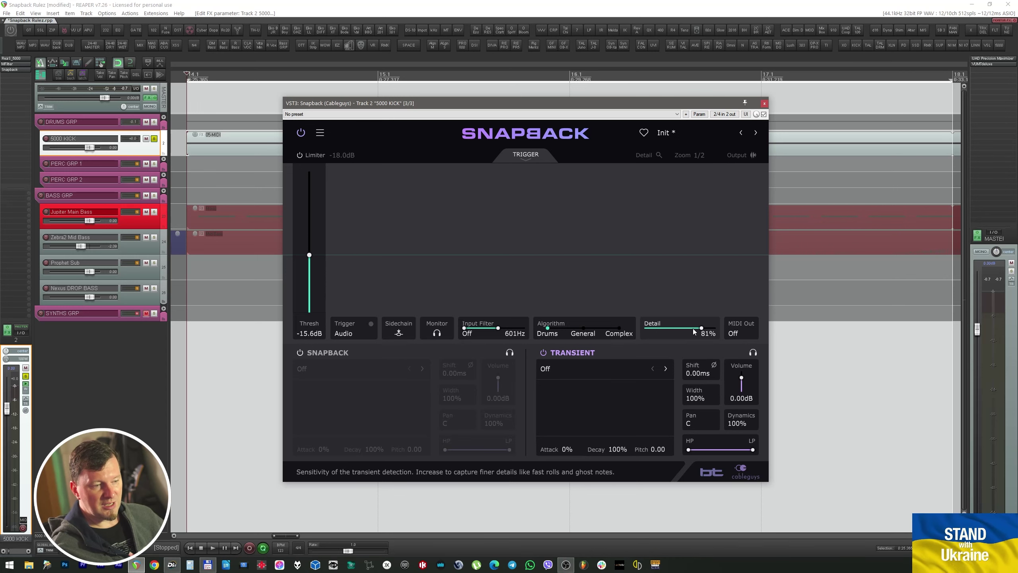
mouse_move(692, 328)
mouse_down()
mouse_move(665, 328)
mouse_move(694, 328)
mouse_up()
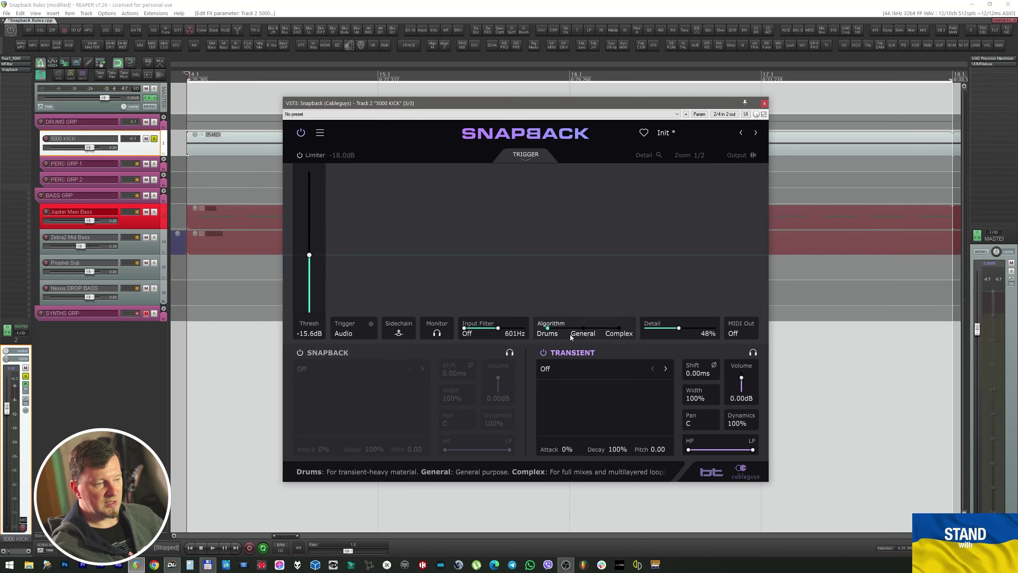
click(740, 330)
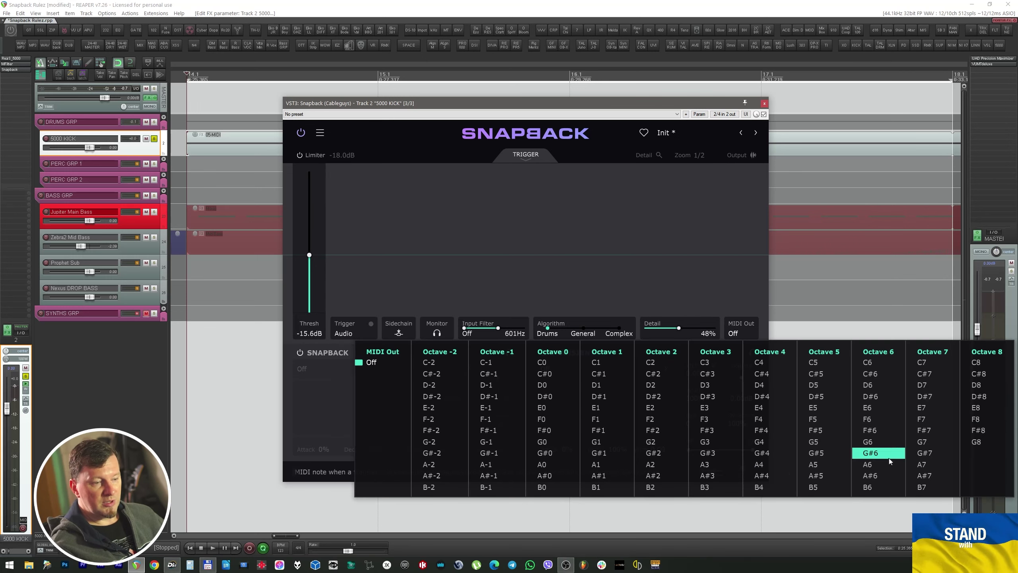
click(761, 328)
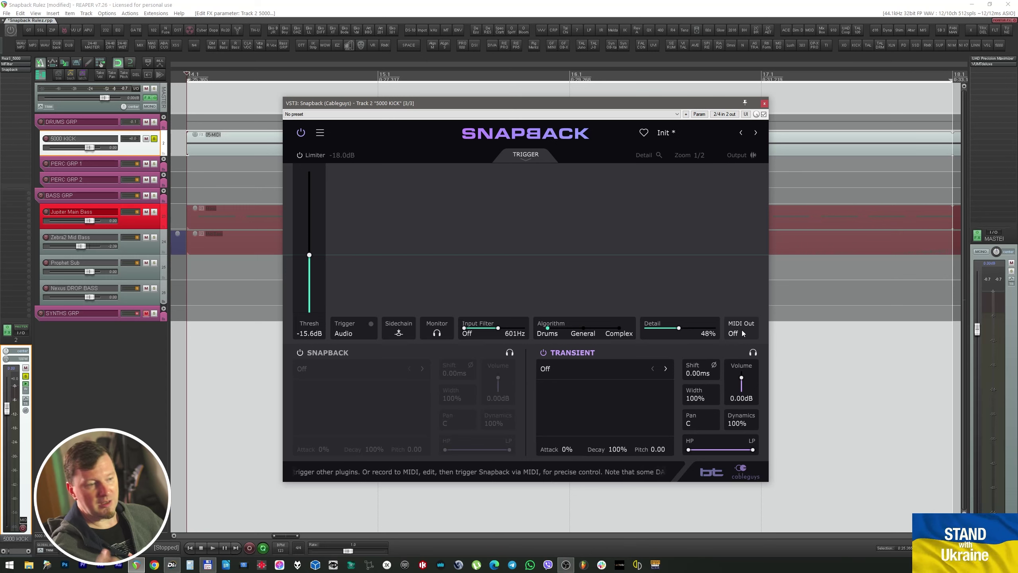
drag(678, 328, 682, 328)
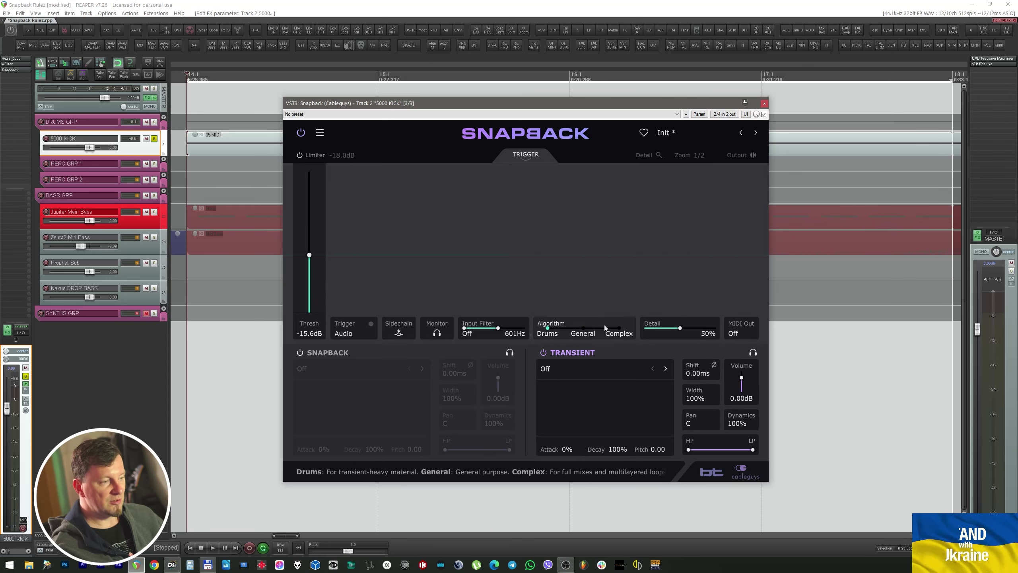
Step: Set the trigger's low cut to 82.4 Hz with the high cut off, set the threshold to -21.0 dB, and close the trigger configuration
click(348, 332)
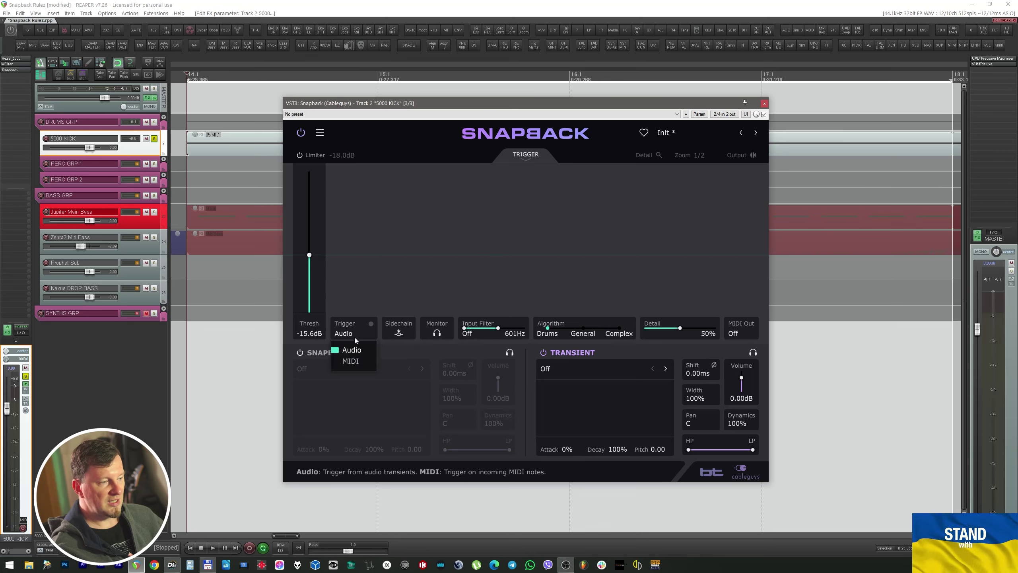
click(387, 347)
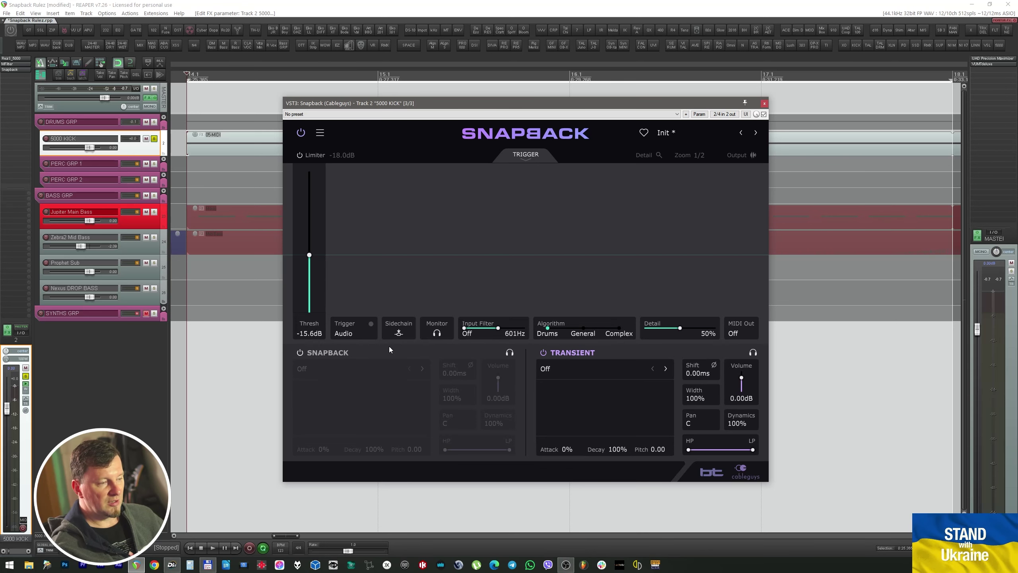
drag(464, 328, 523, 328)
drag(309, 255, 309, 270)
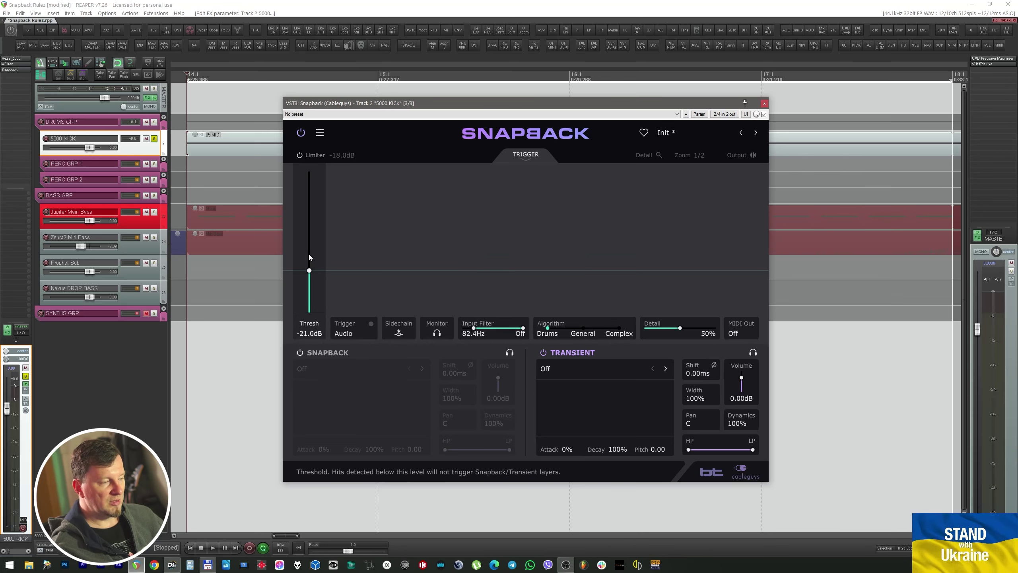
click(525, 157)
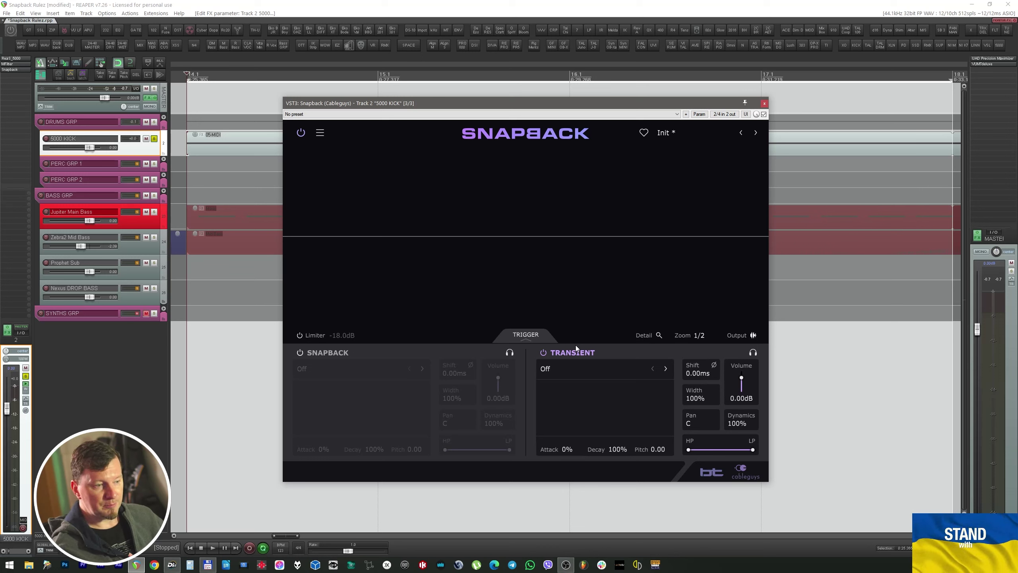
Step: Play the dry kick, load Kick Attack > EDM Tip in the Transient layer, and switch to EDM Top during playback
key(space)
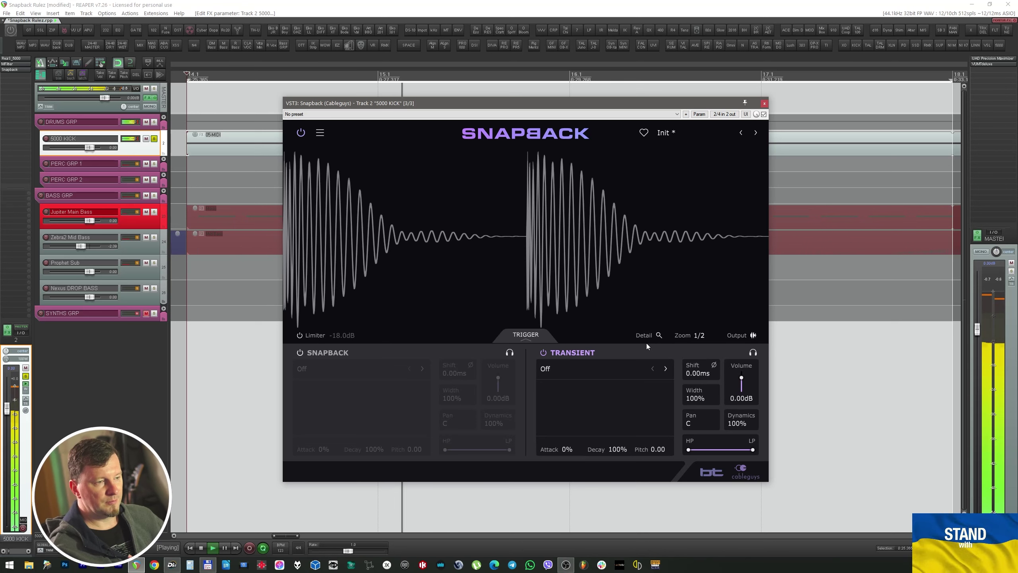
key(space)
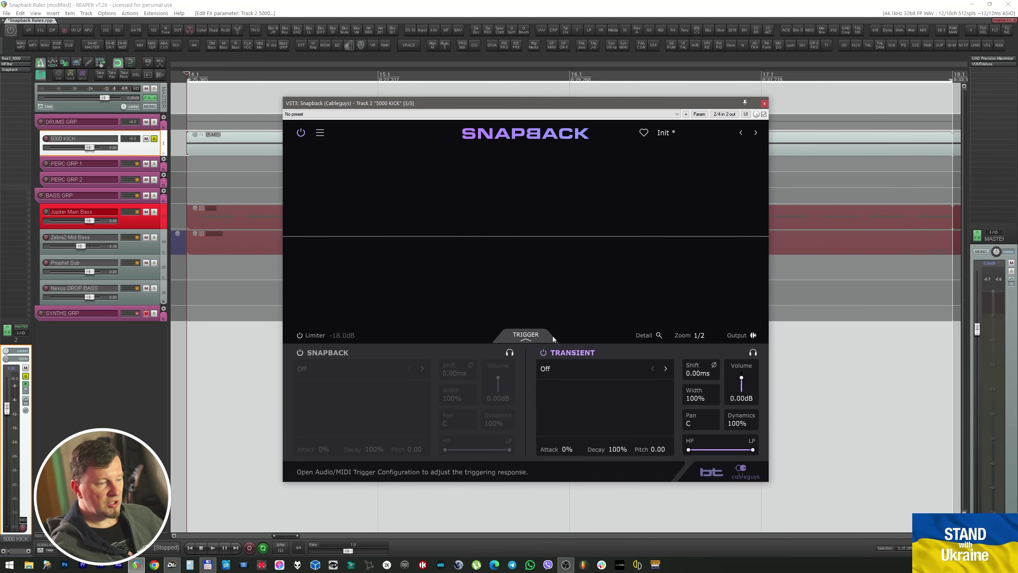
click(553, 369)
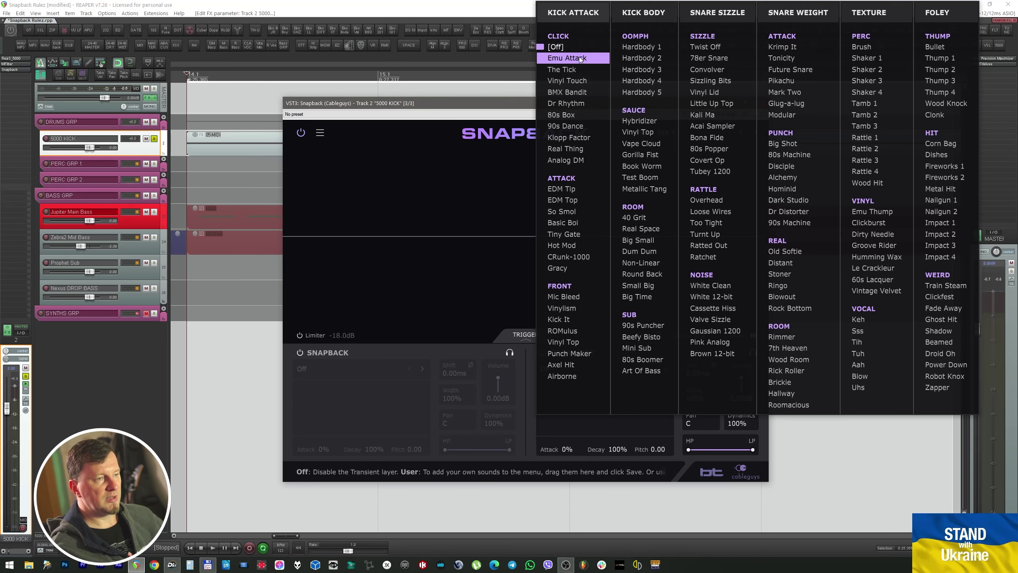
click(579, 187)
key(space)
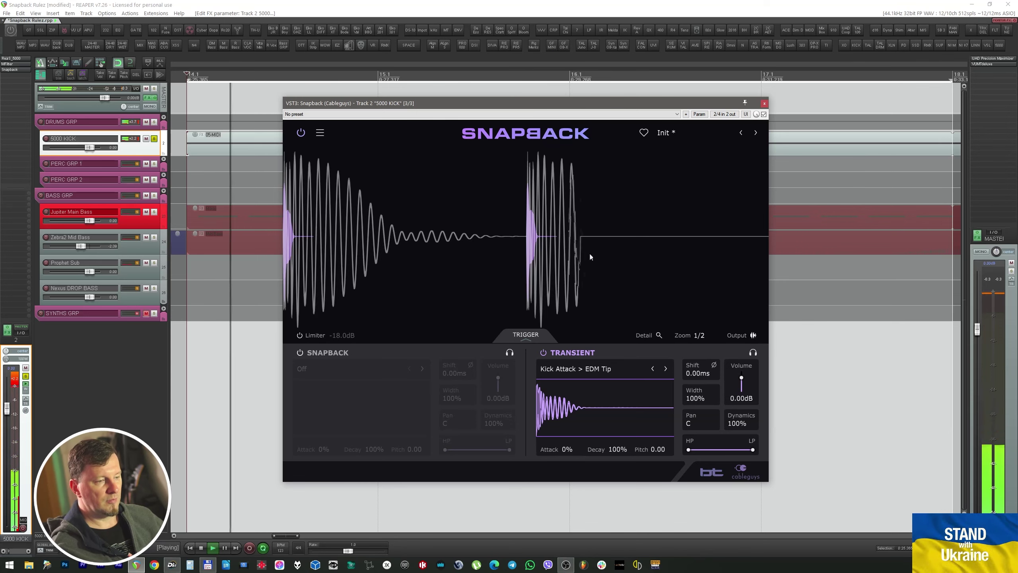
click(665, 368)
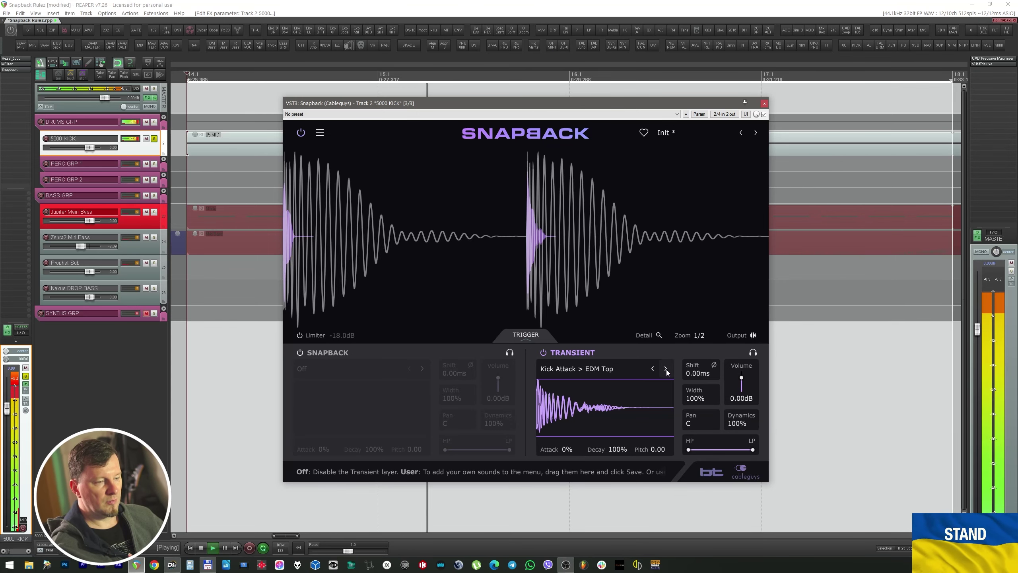
key(space)
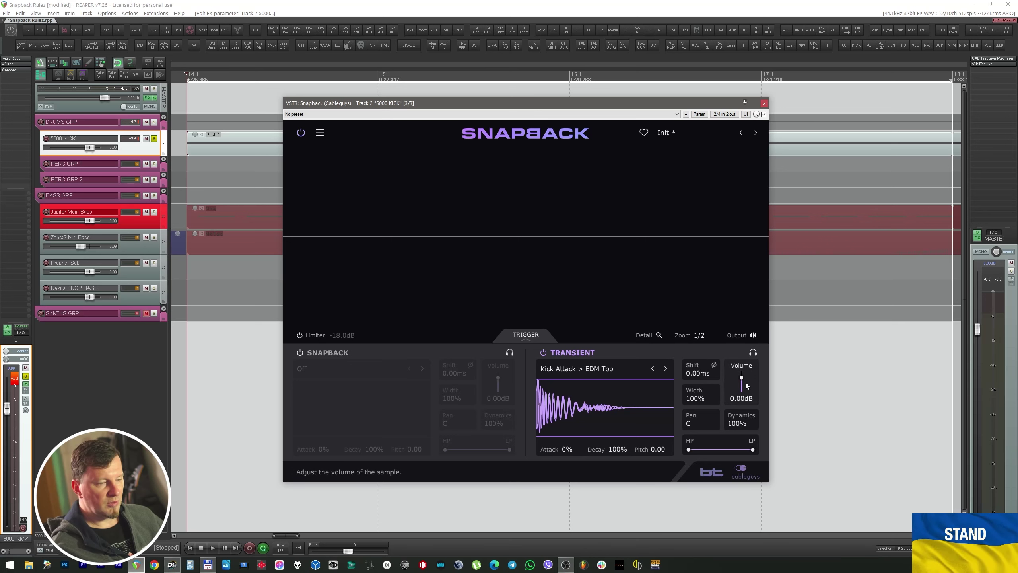
Step: Try the Transient volume at -2.42 dB, reset it to 0.00 dB, and view the plugin's summed output waveform during playback
drag(741, 379, 741, 378)
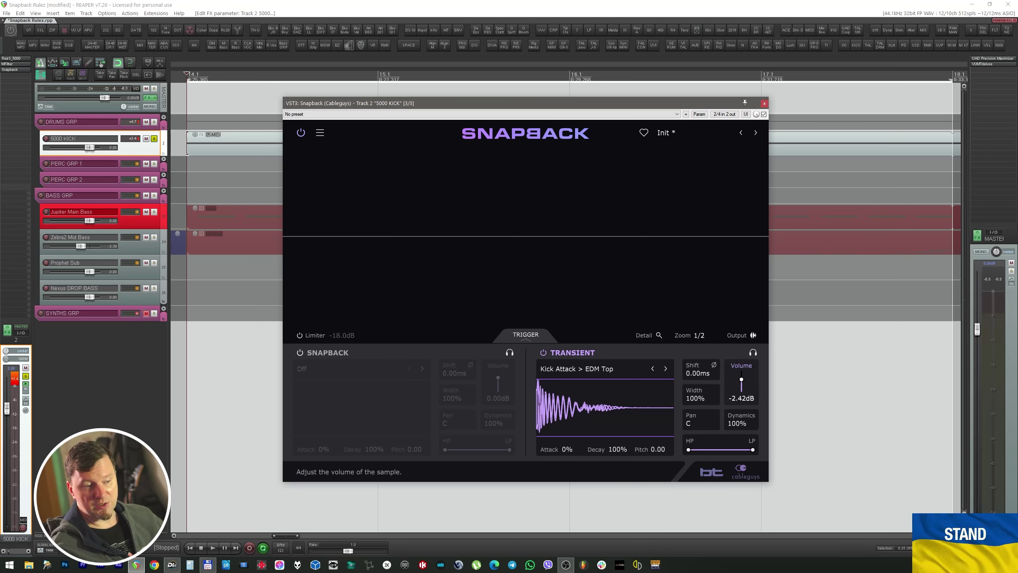
double_click(742, 379)
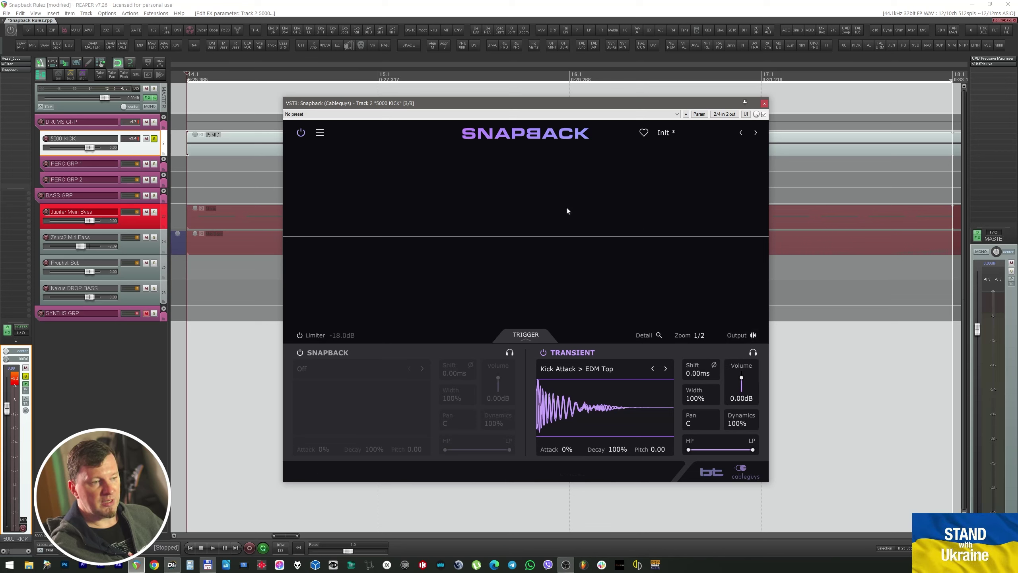
key(space)
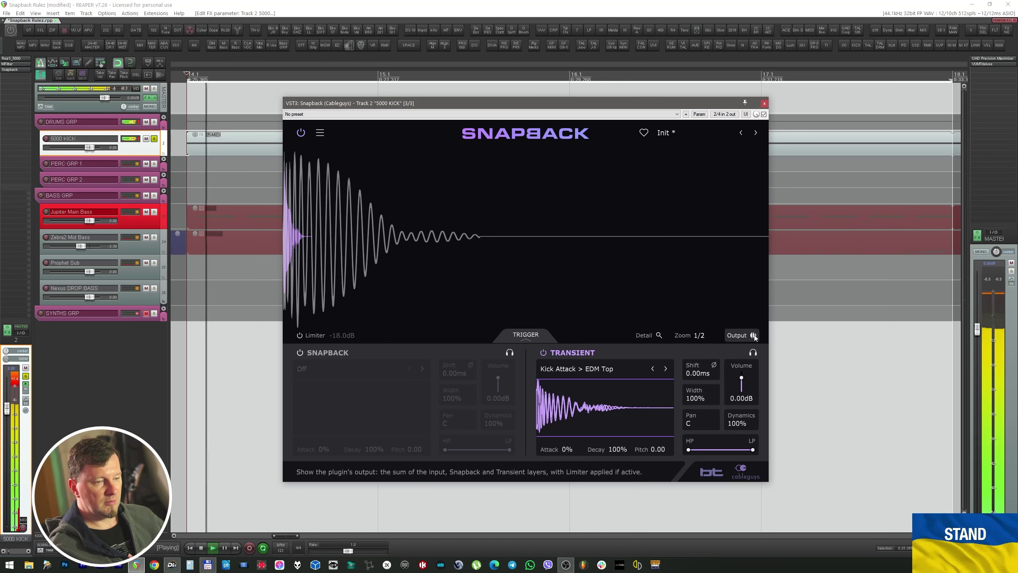
click(754, 337)
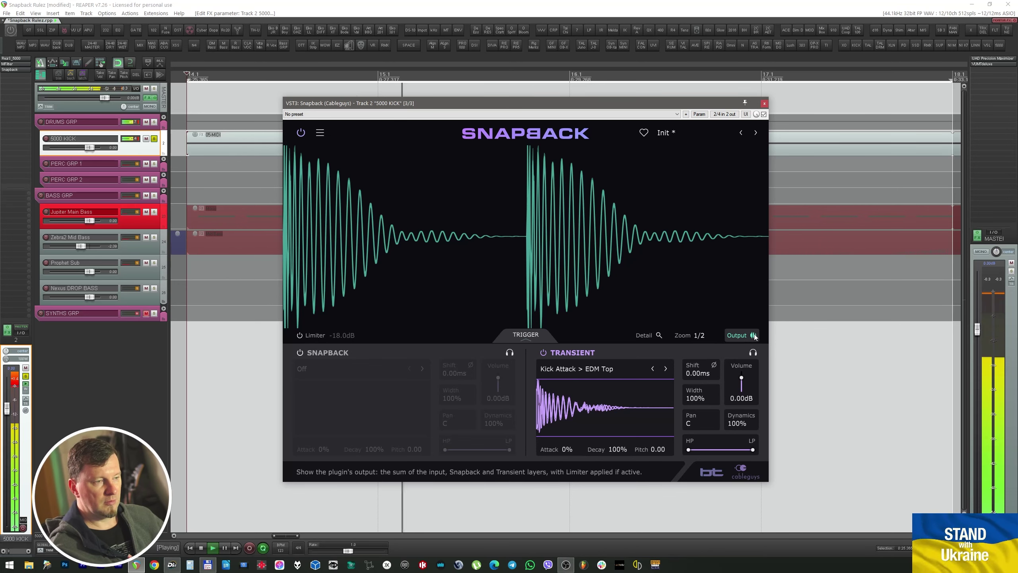
key(space)
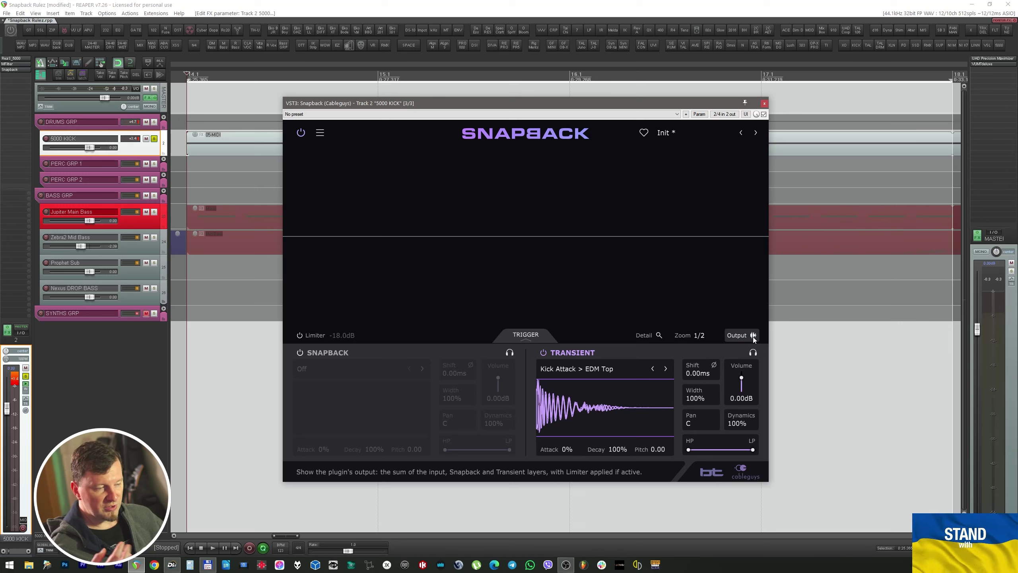
Step: Enable the close-up Detail view and play the kick to compare the input and Transient waveforms
click(655, 336)
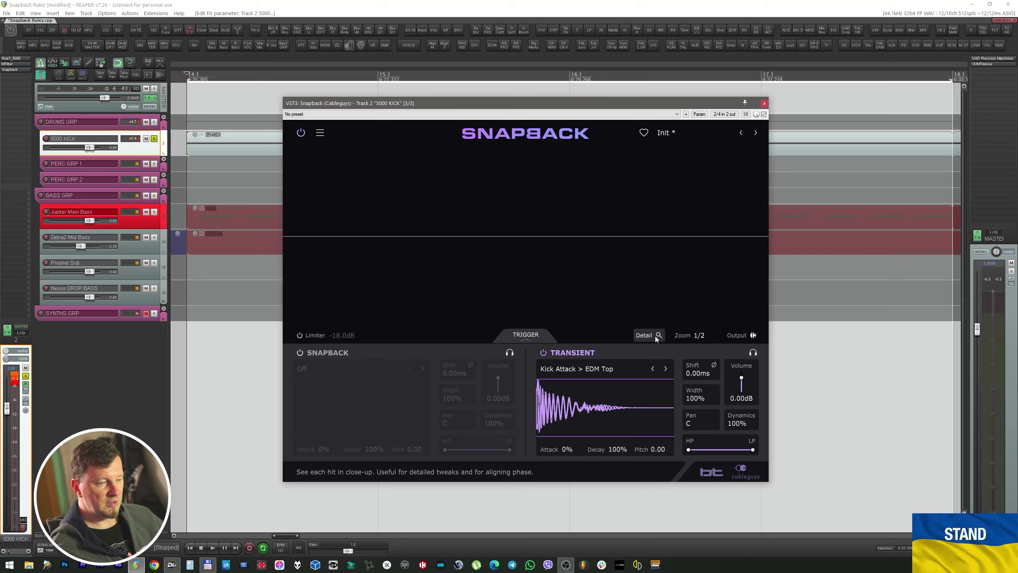
key(space)
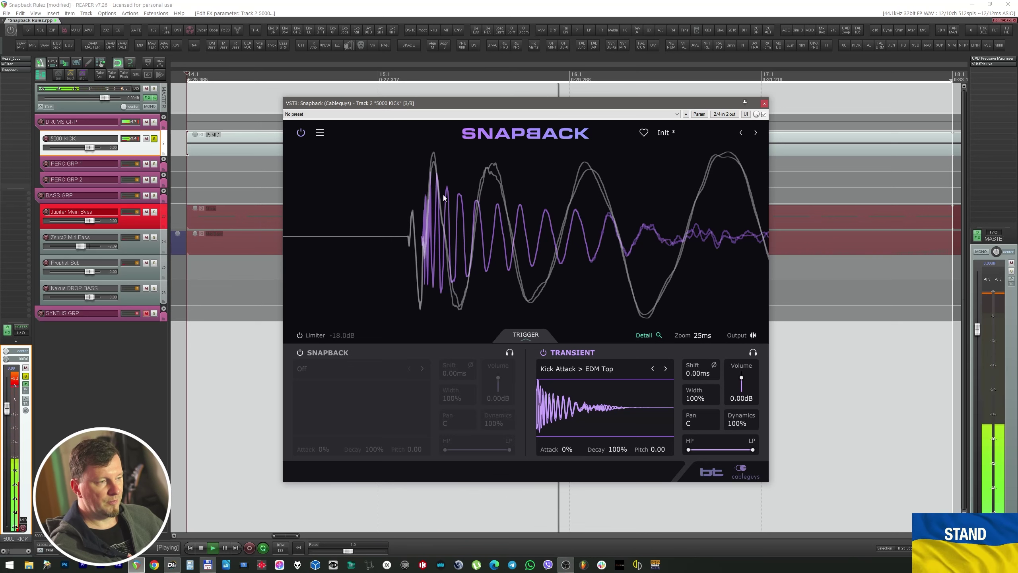
key(space)
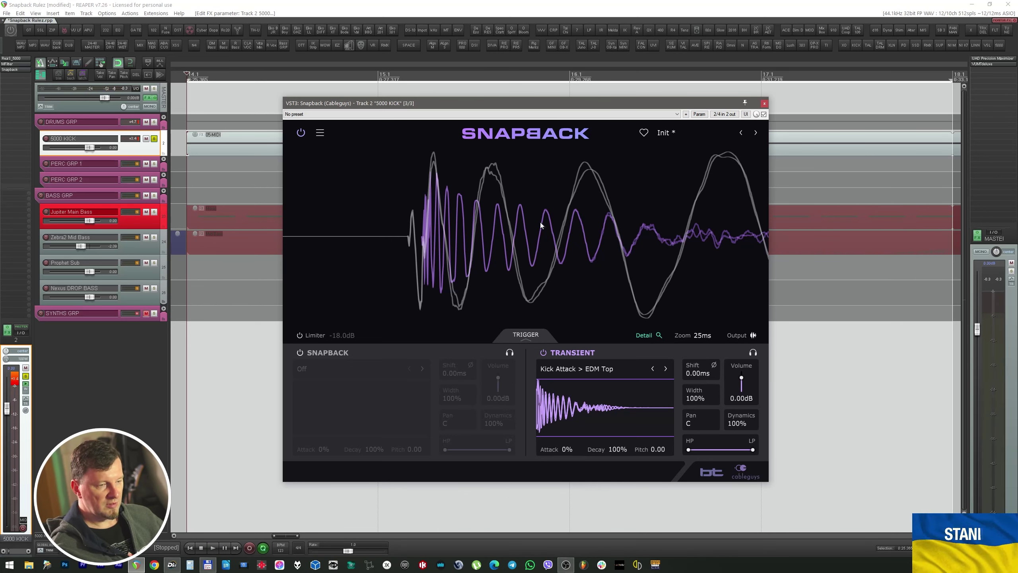
Step: Try Detail view zoom lengths of 400 ms and 100 ms during playback, and settle on 10 ms
click(696, 334)
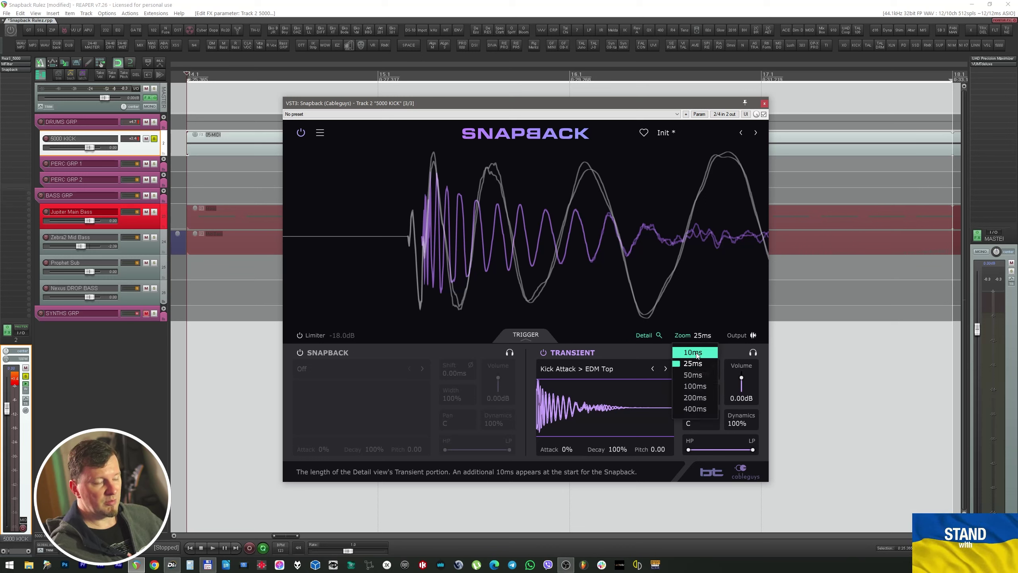
click(695, 409)
key(space)
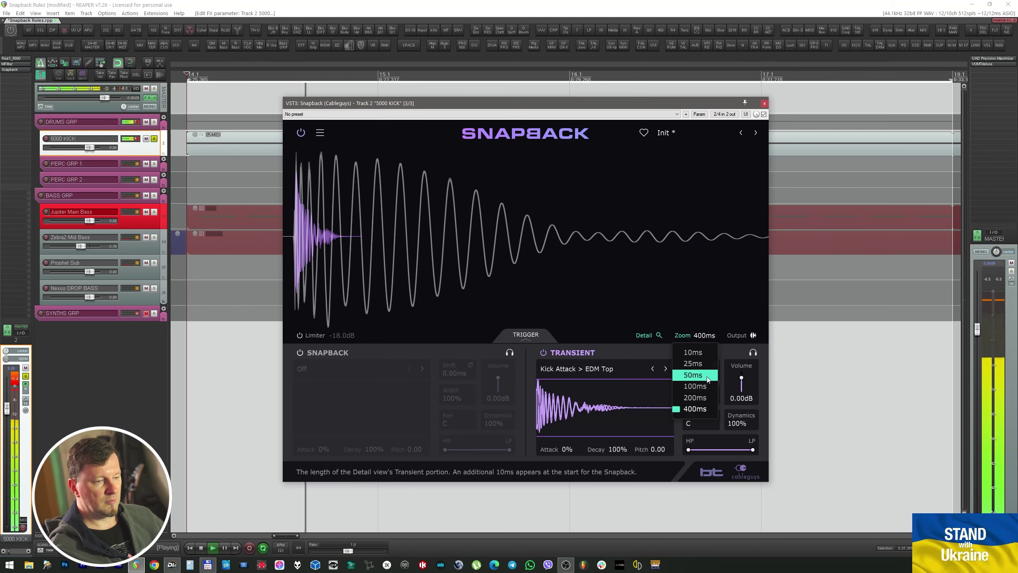
click(697, 386)
click(700, 335)
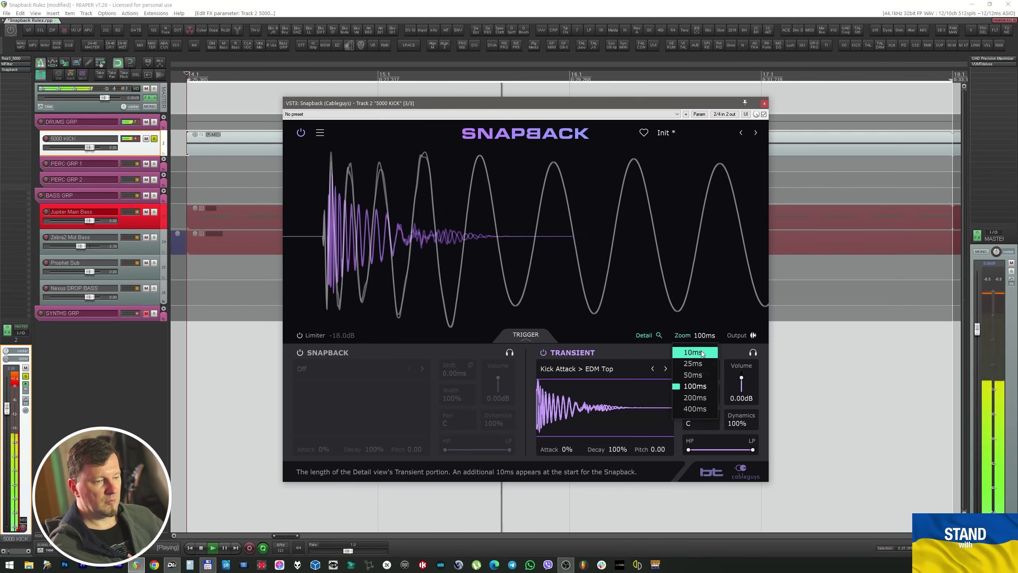
click(701, 350)
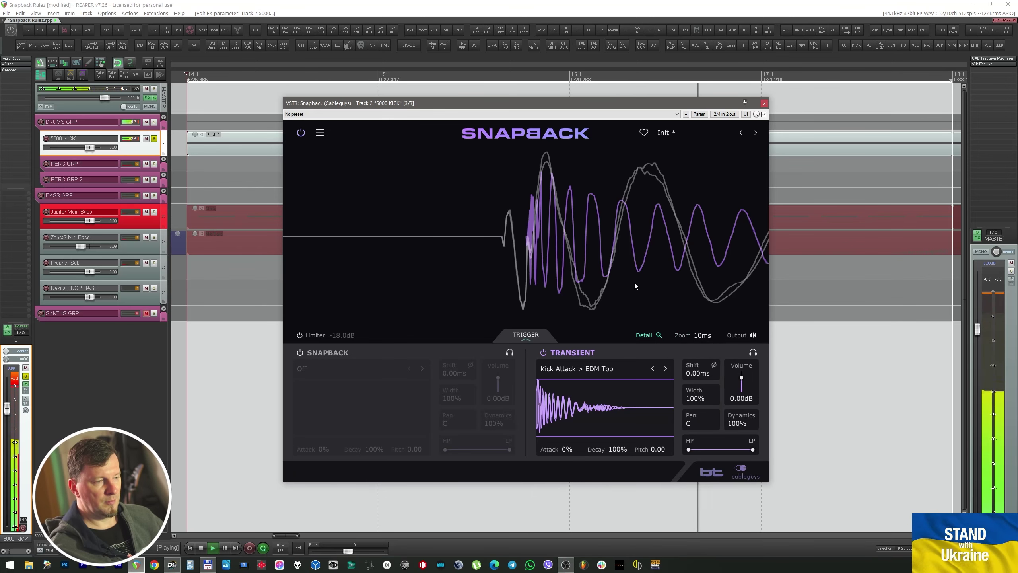
key(space)
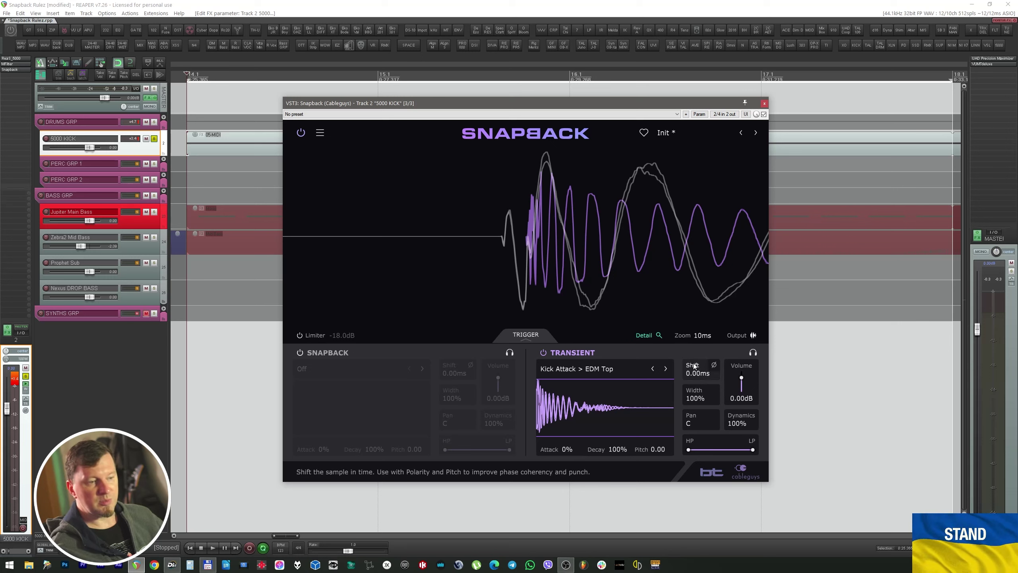
Step: Shift the EDM Top transient sample by -0.96 ms during playback to align it with the kick's start
mouse_move(686, 363)
mouse_down()
mouse_move(685, 375)
mouse_move(686, 361)
mouse_up()
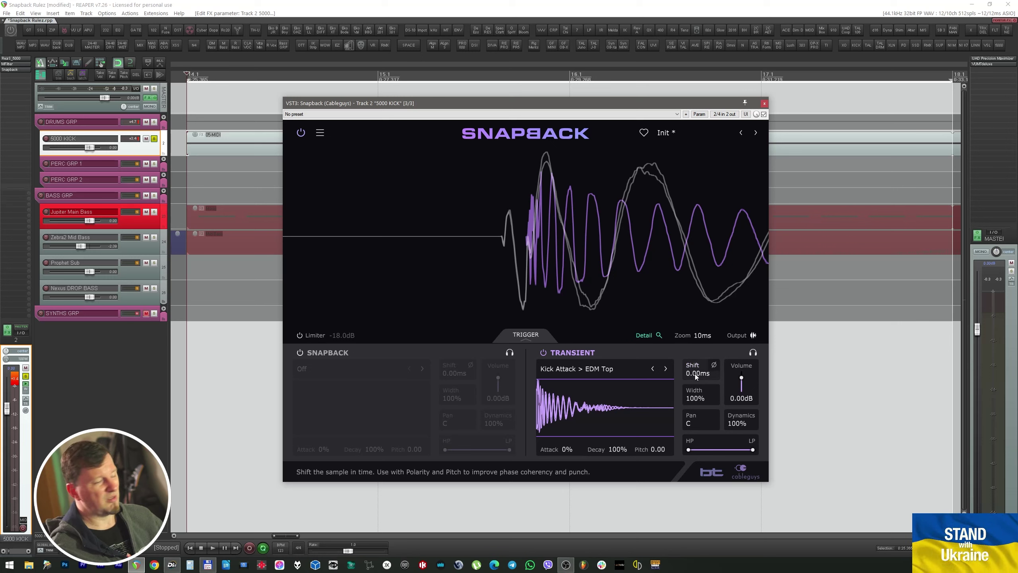
key(space)
drag(701, 375, 699, 374)
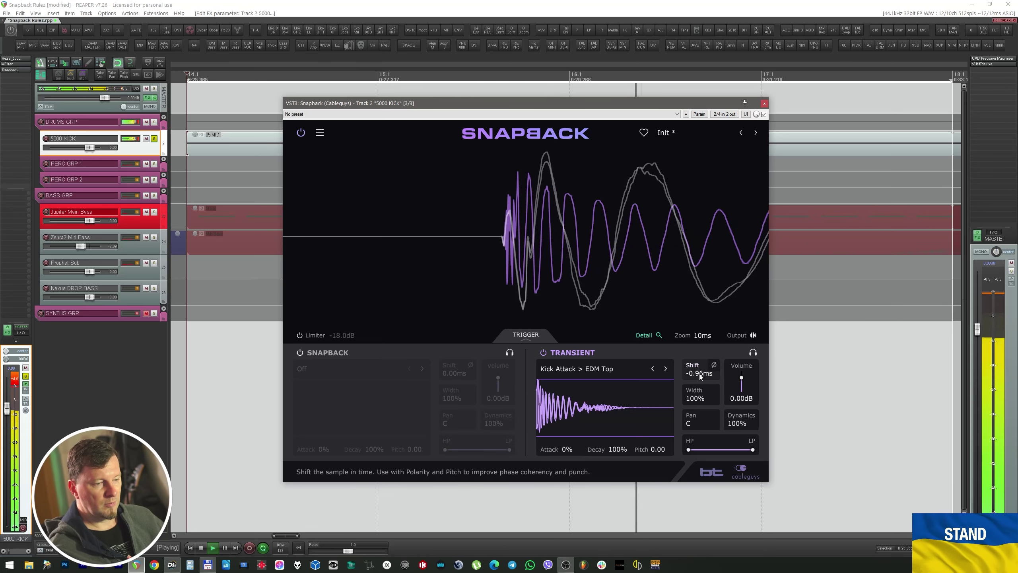
key(space)
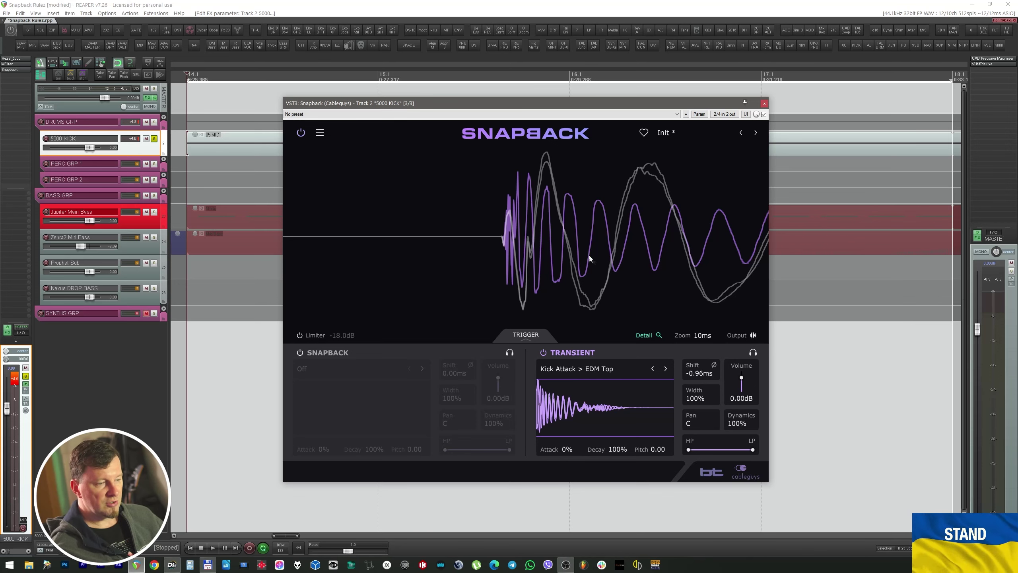
Step: Load the Hardbody 1 kick body sample in the Transient layer and step through the following samples during playback to Kick Sauce > Hybridizer
click(605, 367)
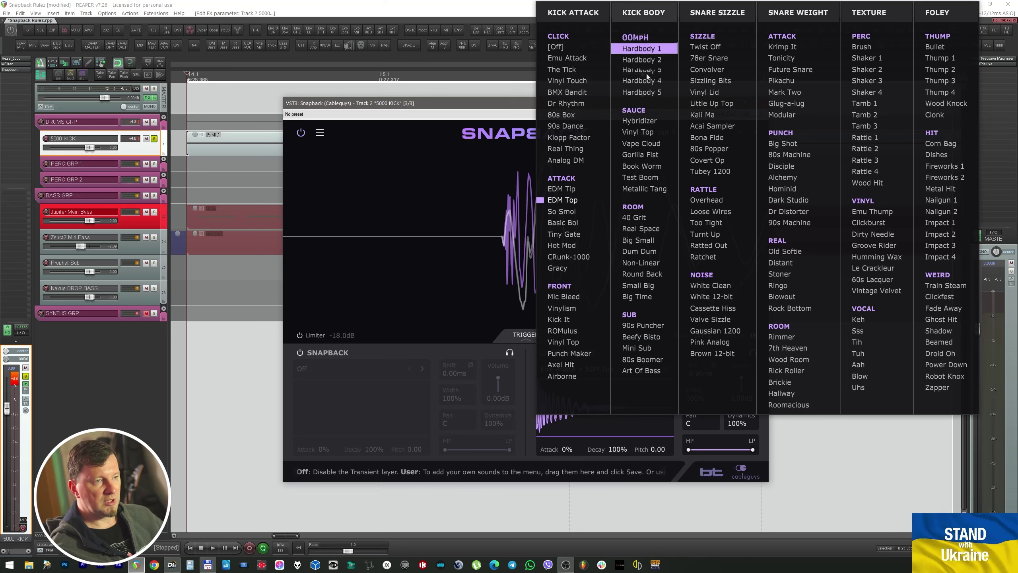
click(641, 46)
key(space)
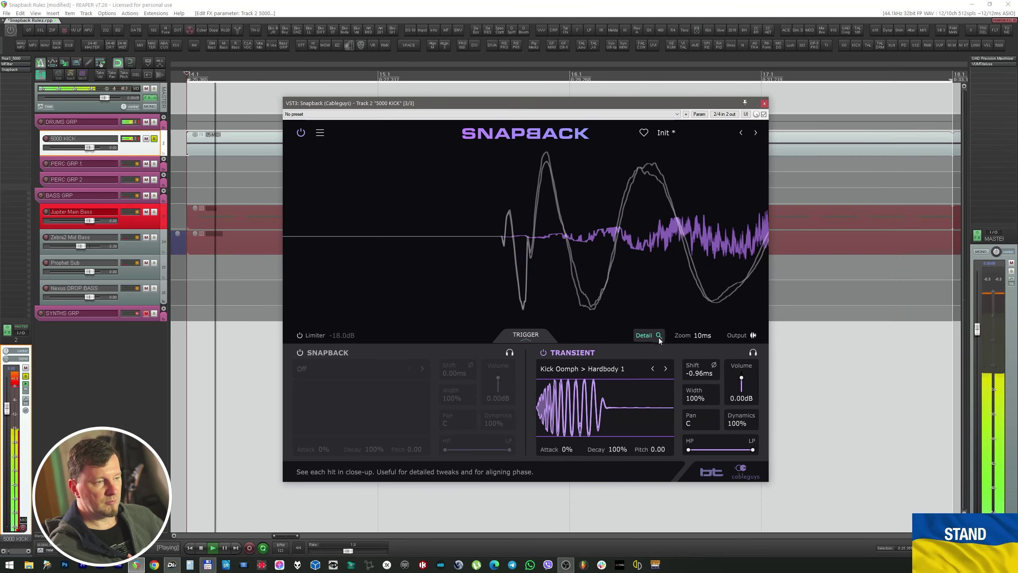
click(665, 368)
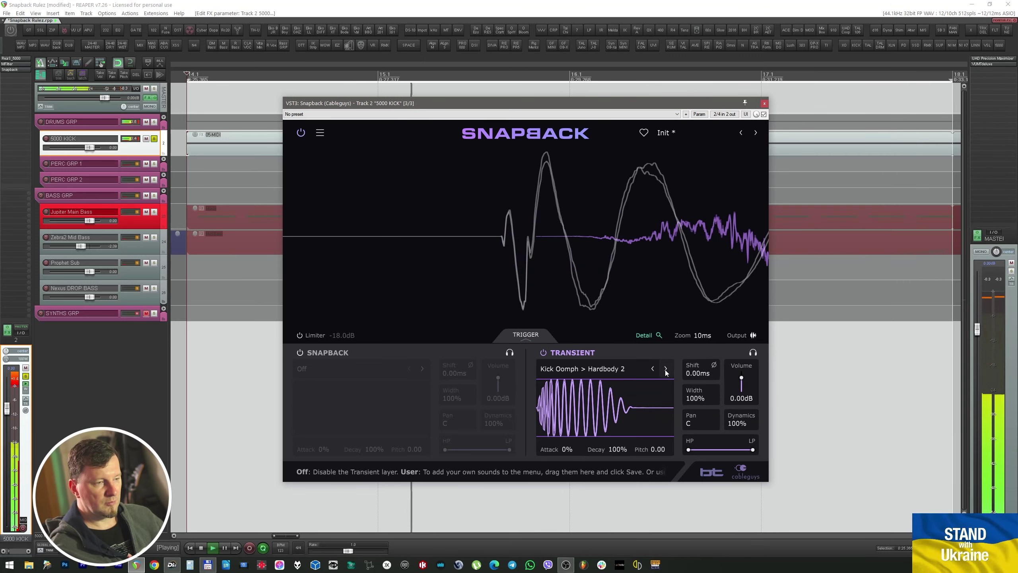
click(665, 368)
click(665, 368)
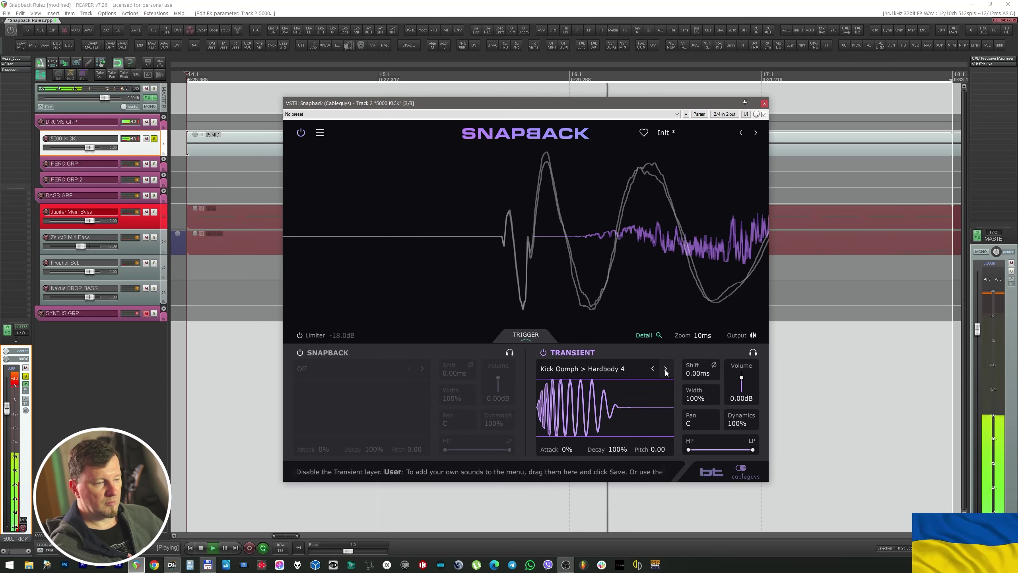
click(665, 368)
click(665, 368)
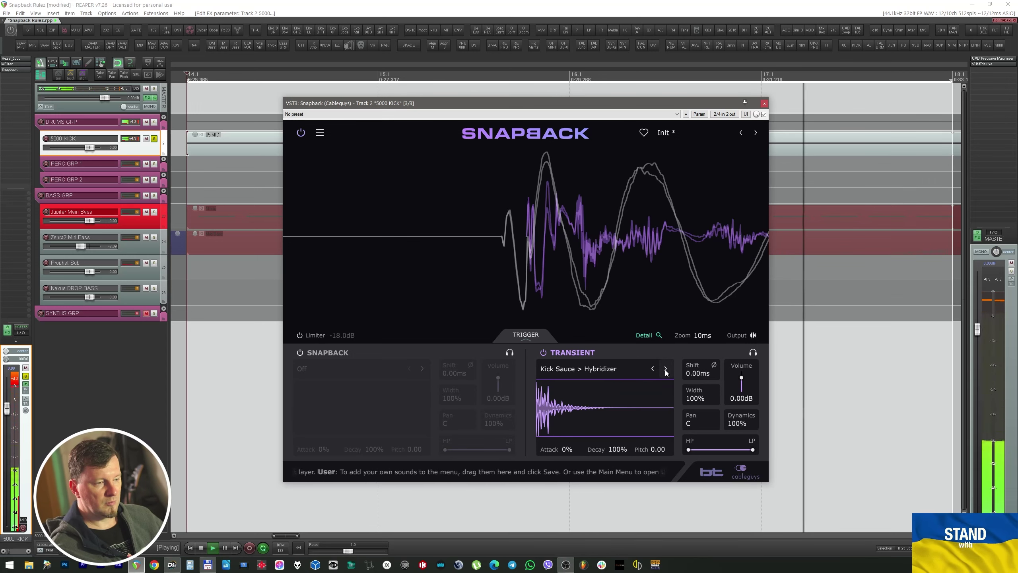
key(space)
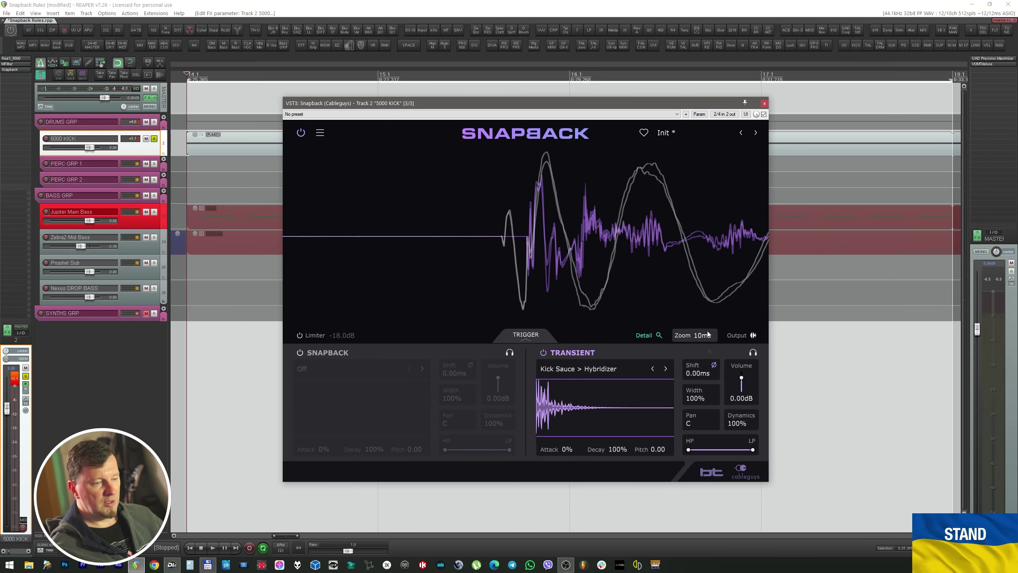
Step: Shift the Hybridizer transient by -1.60 ms and, while playing, refine the shift to -0.60 ms
drag(700, 374, 699, 384)
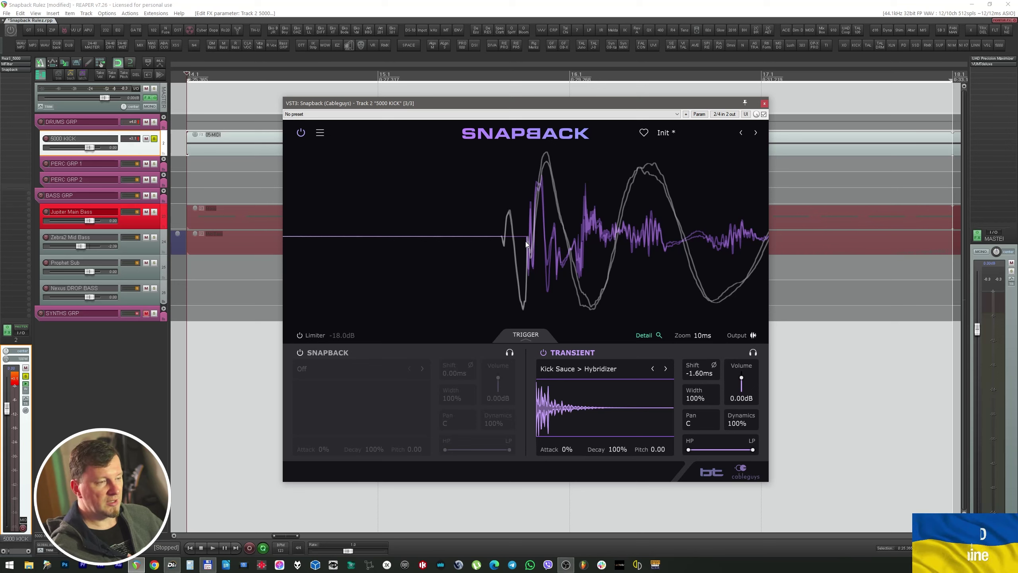
key(space)
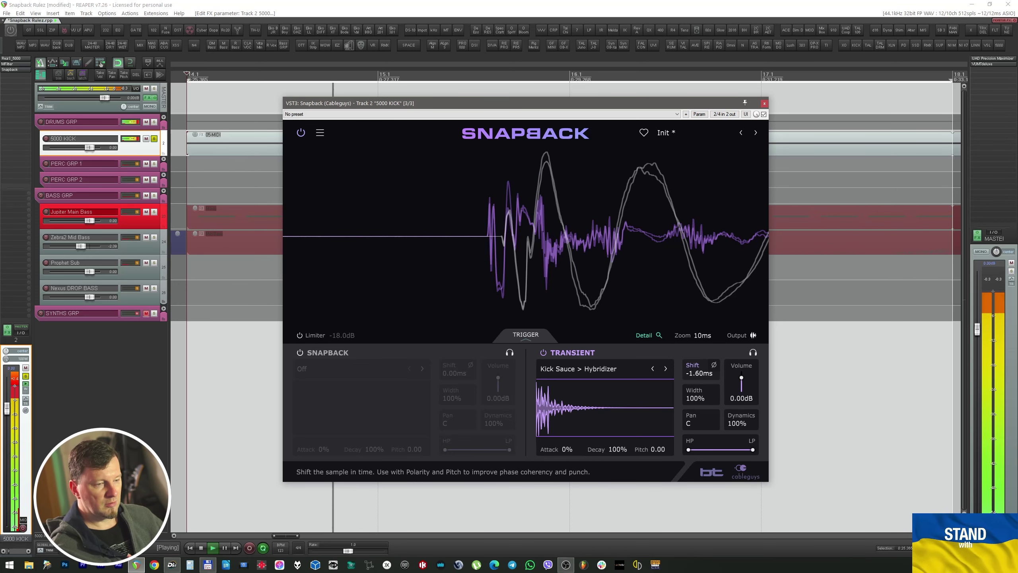
scroll(701, 373, up, 10)
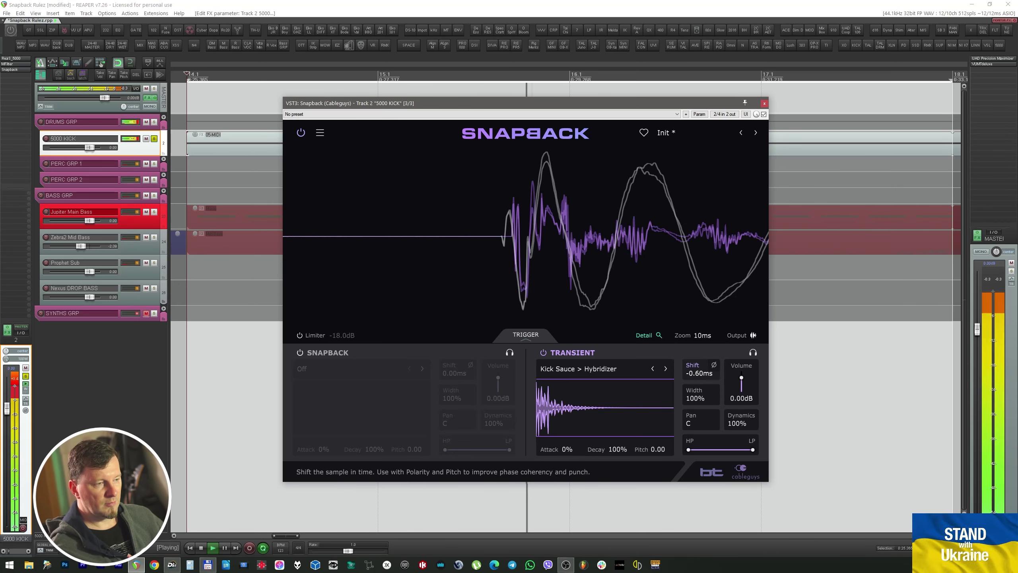
Step: Shift the Hybridizer transient to -0.72 ms and compare its inverted and normal polarity during playback
scroll(705, 376, down, 1)
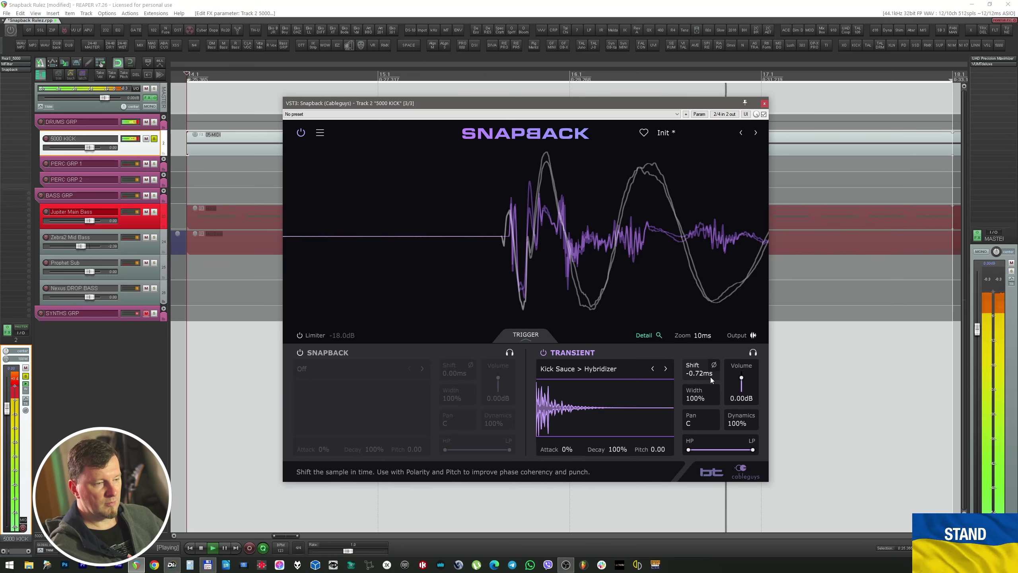
click(715, 365)
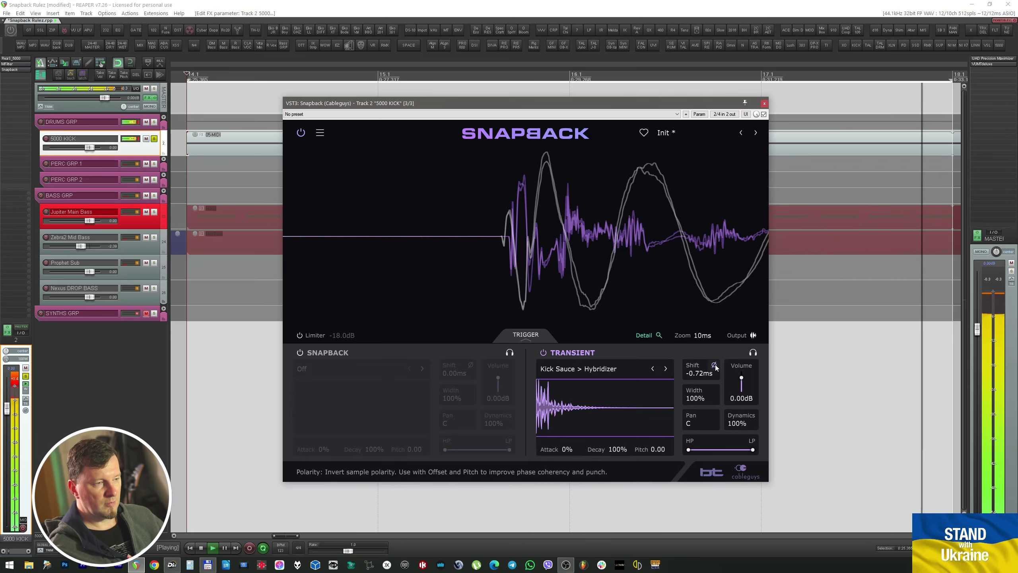
key(space)
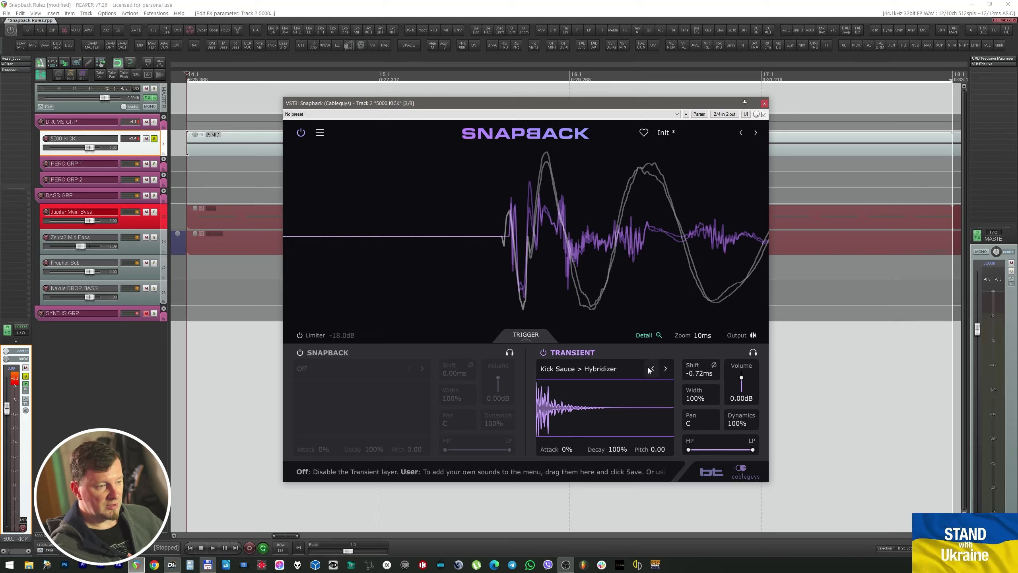
Step: Step through the following Transient samples during playback to Kick Room > Big Small, and stop playback
click(665, 368)
key(space)
click(665, 369)
click(665, 369)
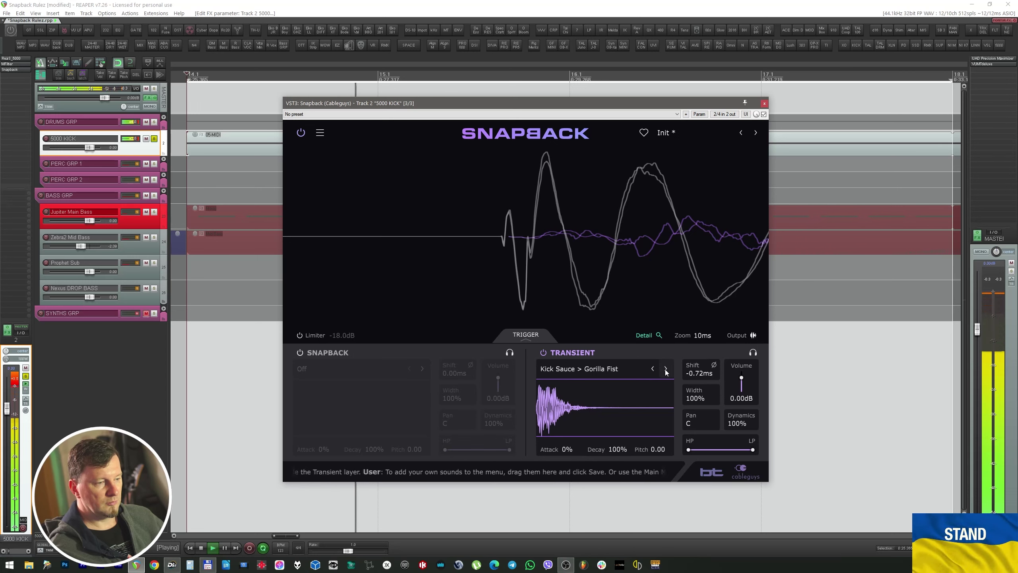
click(665, 369)
click(665, 368)
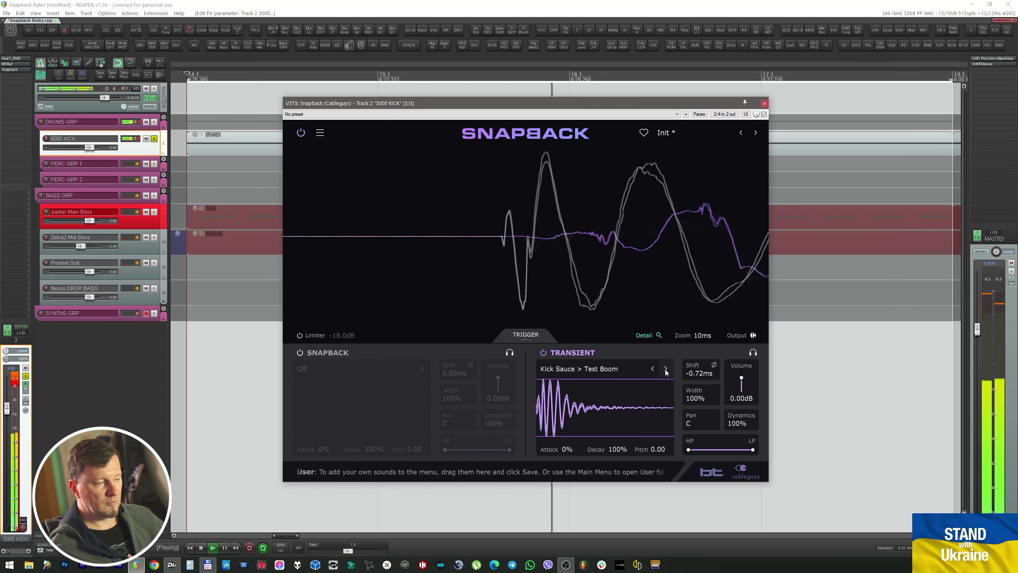
click(665, 369)
click(666, 368)
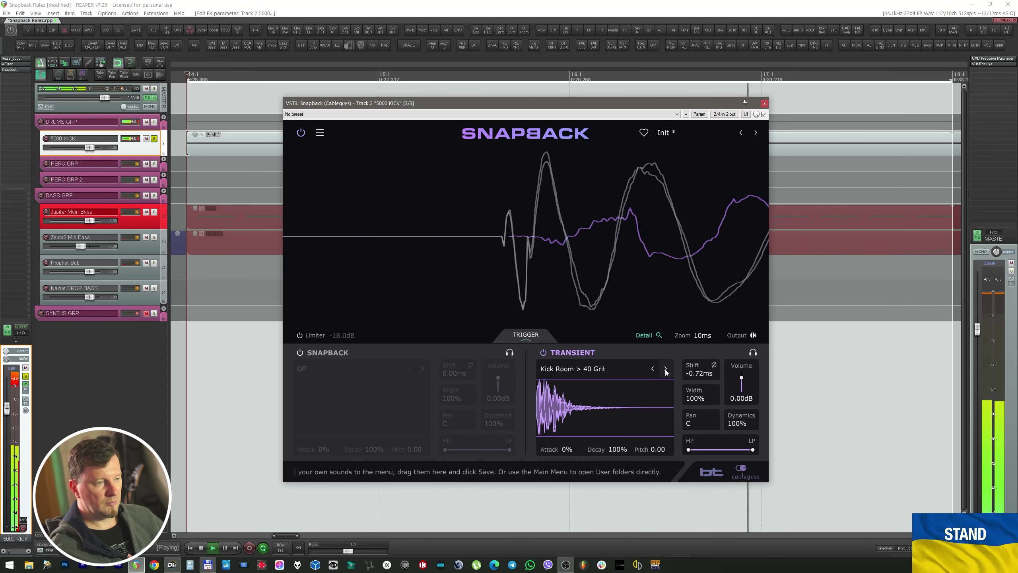
click(665, 368)
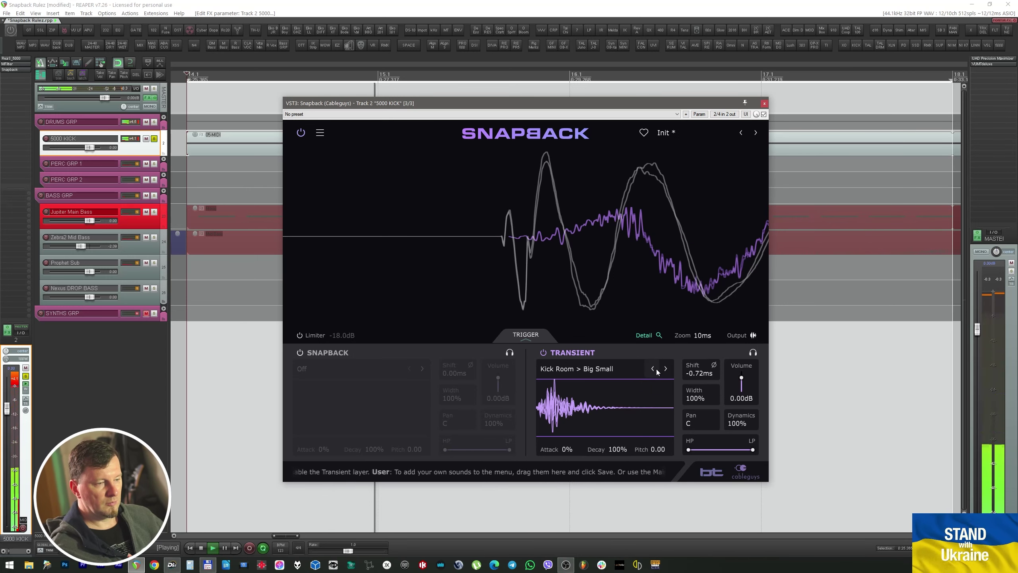
key(space)
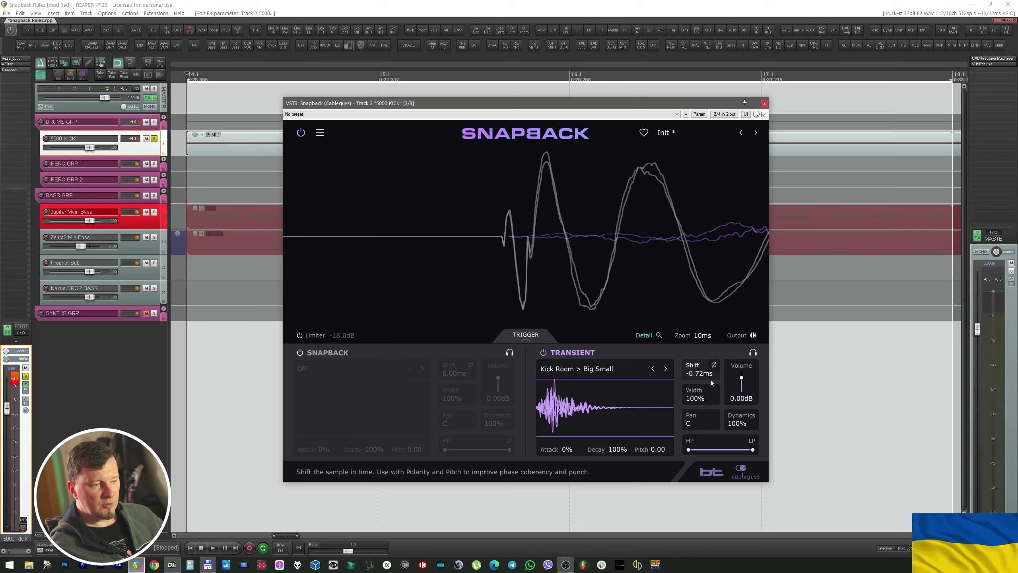
Step: Solo the Transient layer and play the Big Small sample on its own
click(752, 352)
key(space)
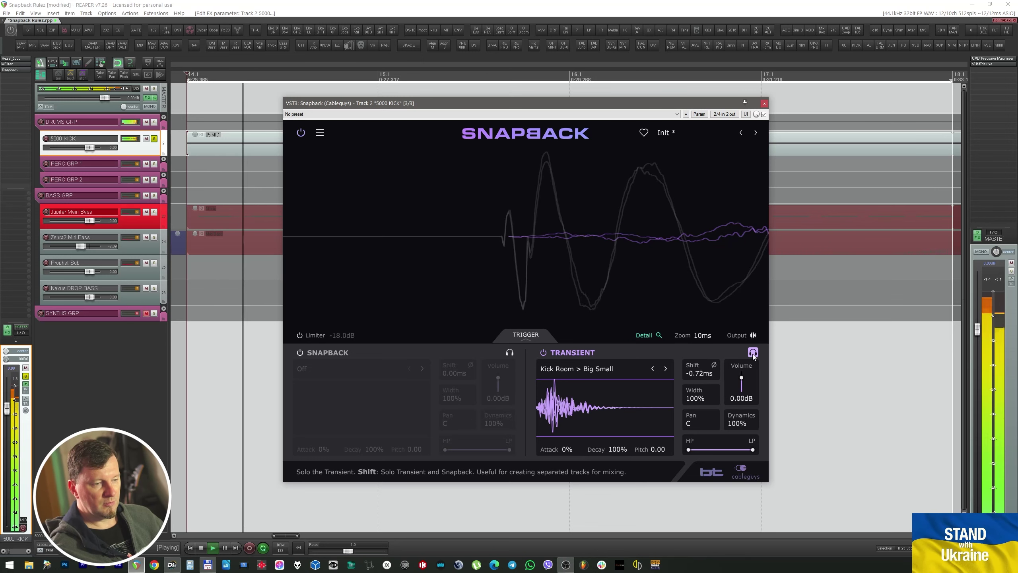
key(space)
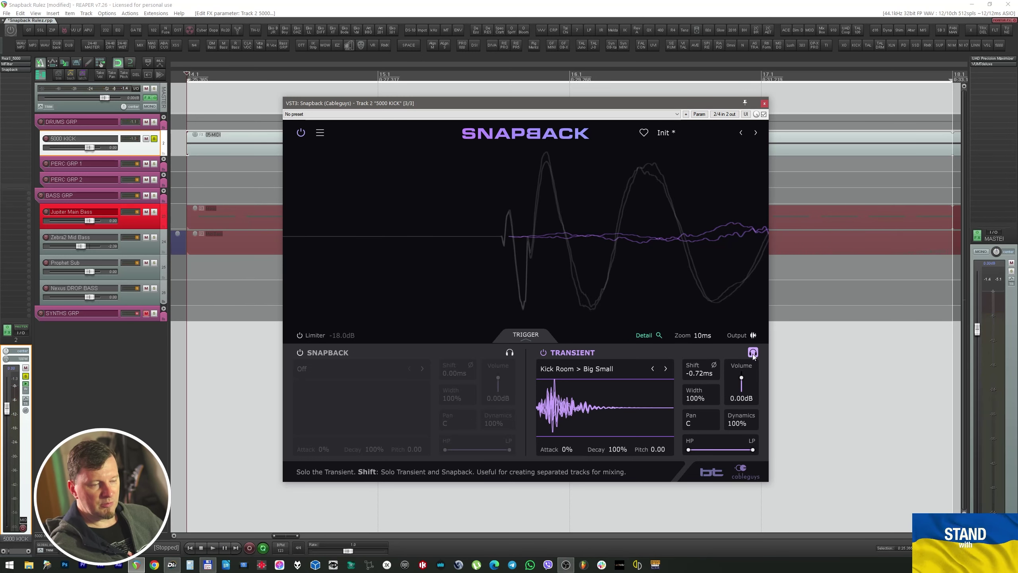
Step: Try the soloed sample's Width and Pan during playback, and reset them to 100% and center
mouse_move(697, 397)
mouse_down()
mouse_move(697, 367)
mouse_move(698, 429)
mouse_move(698, 399)
mouse_up()
key(space)
double_click(697, 399)
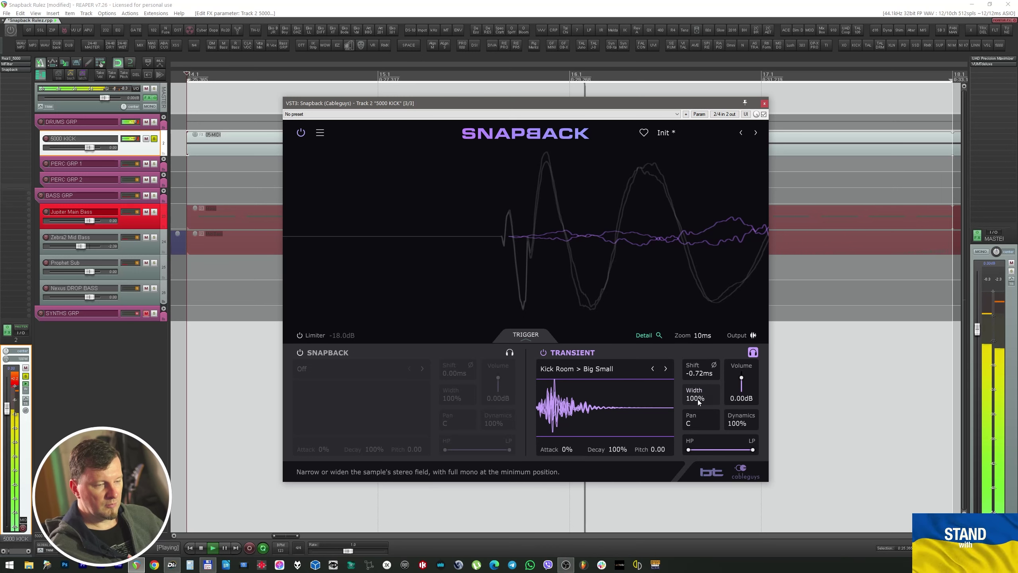
key(space)
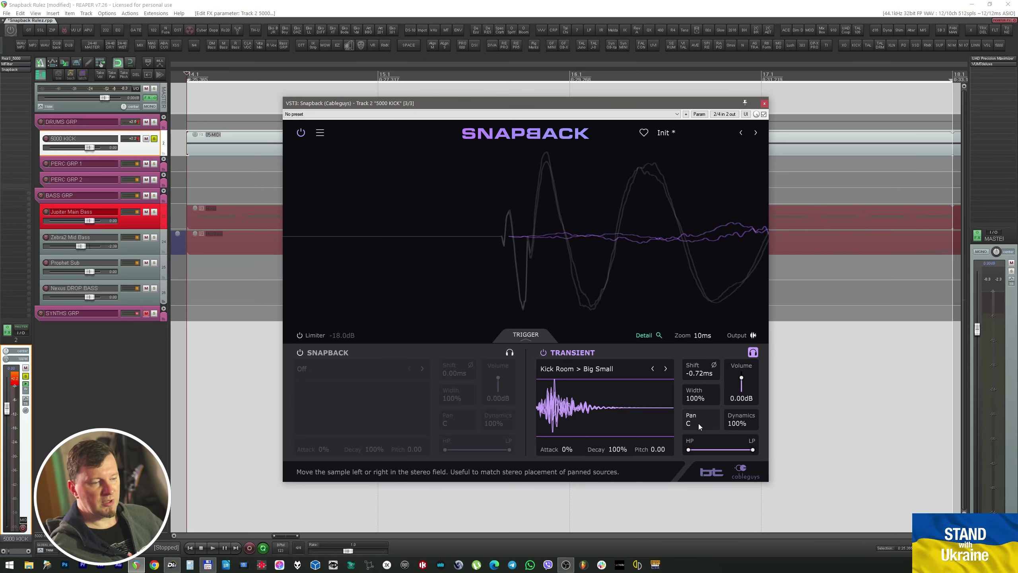
key(space)
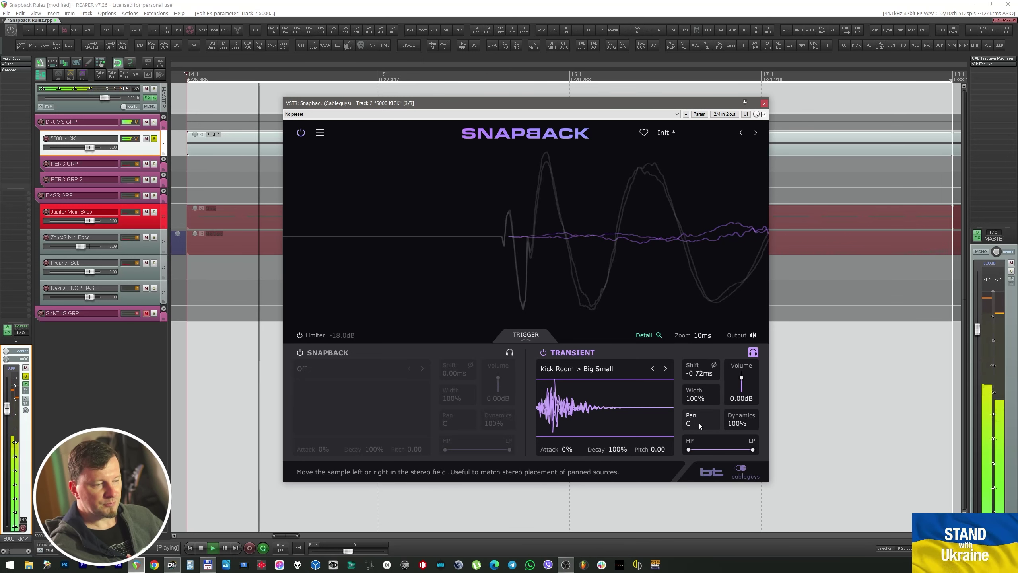
mouse_move(699, 423)
mouse_down()
mouse_move(698, 440)
mouse_move(698, 401)
mouse_up()
double_click(698, 423)
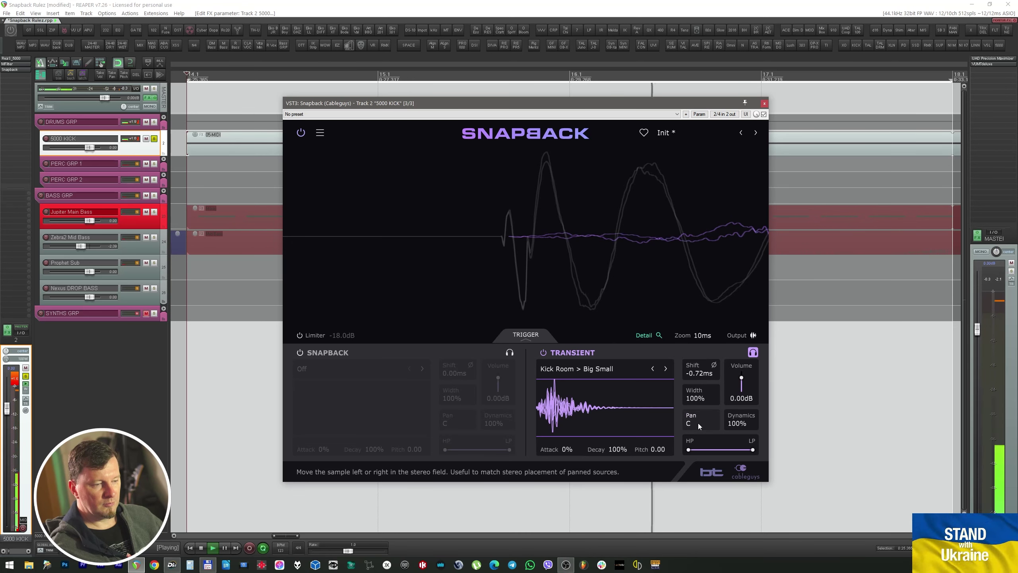
key(space)
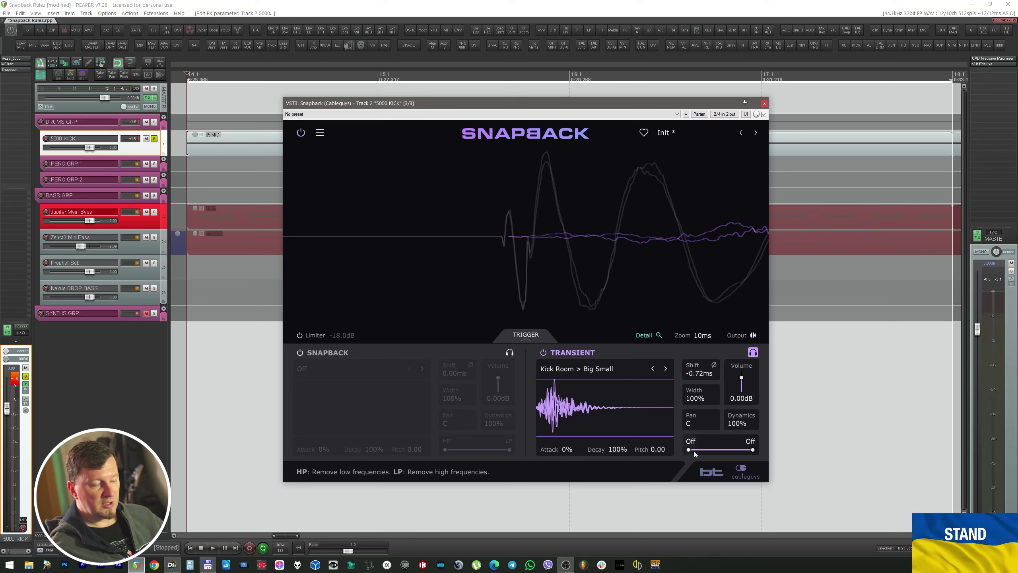
Step: Try the soloed sample's high-pass and low-pass filters during playback, and reset both to Off
key(space)
drag(752, 450, 714, 450)
double_click(714, 449)
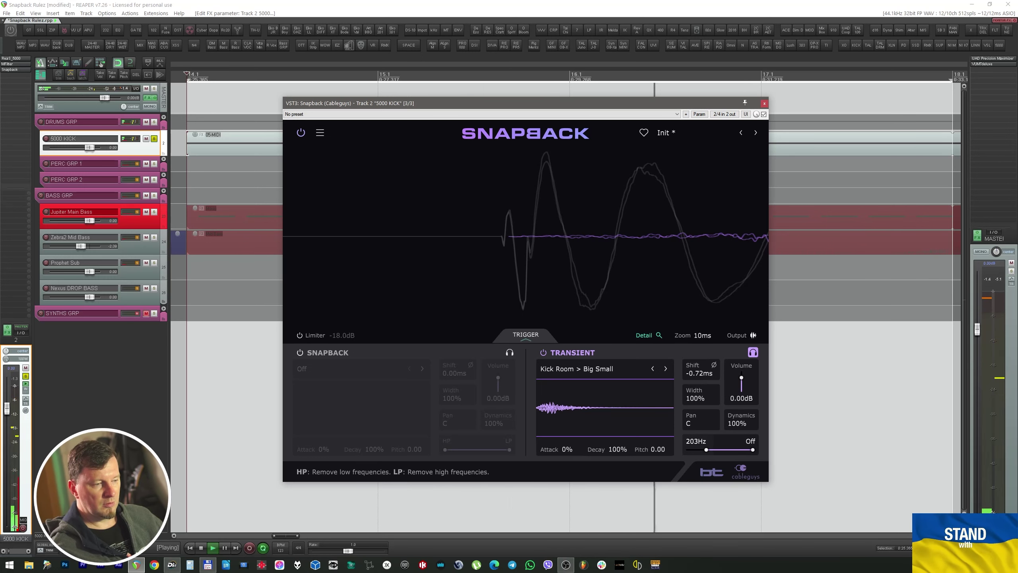
key(space)
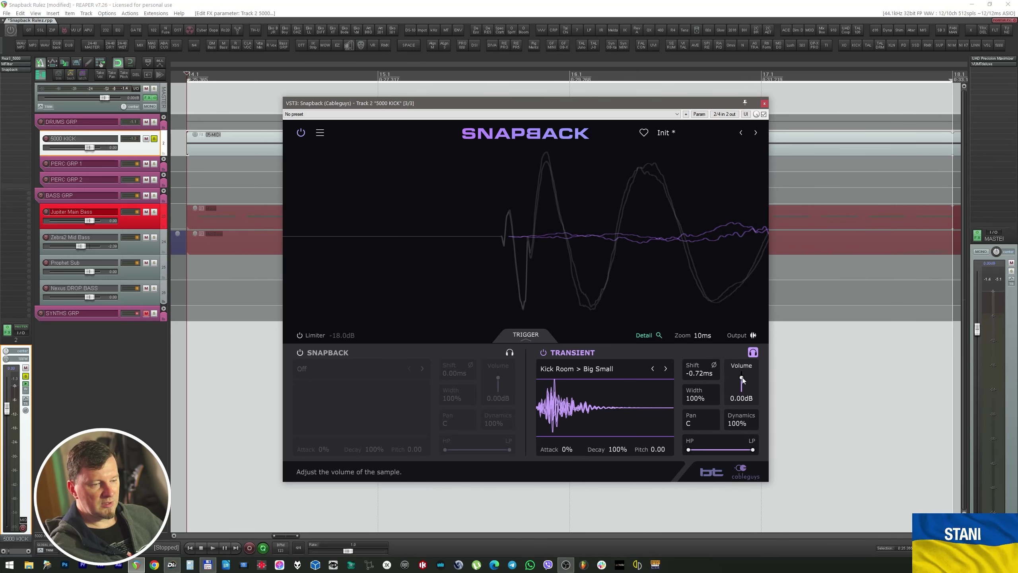
Step: Try lowering the soloed sample's volume to -15.6 dB during playback, and reset it to 0.00 dB
key(space)
drag(742, 377, 744, 398)
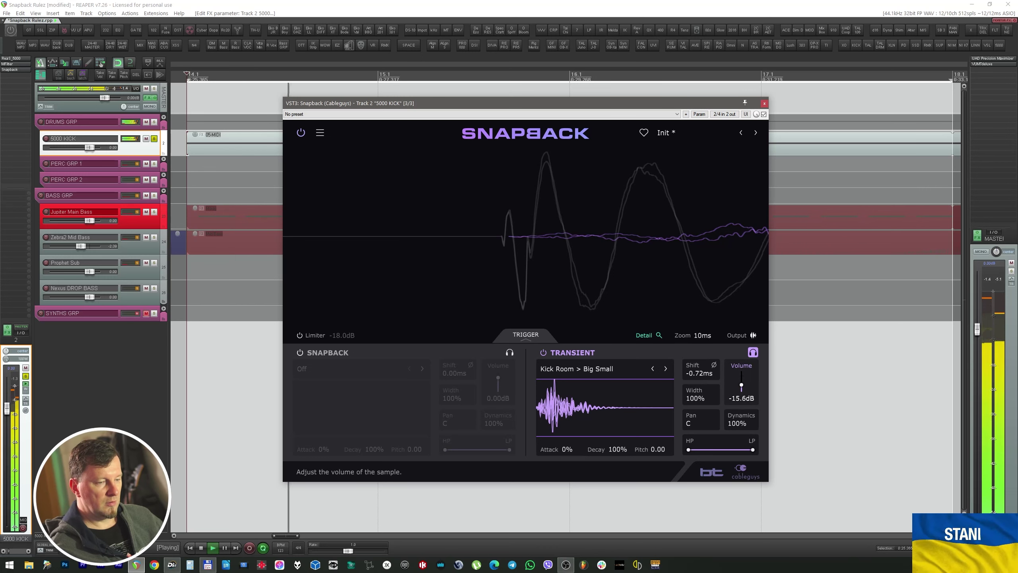
double_click(741, 386)
key(space)
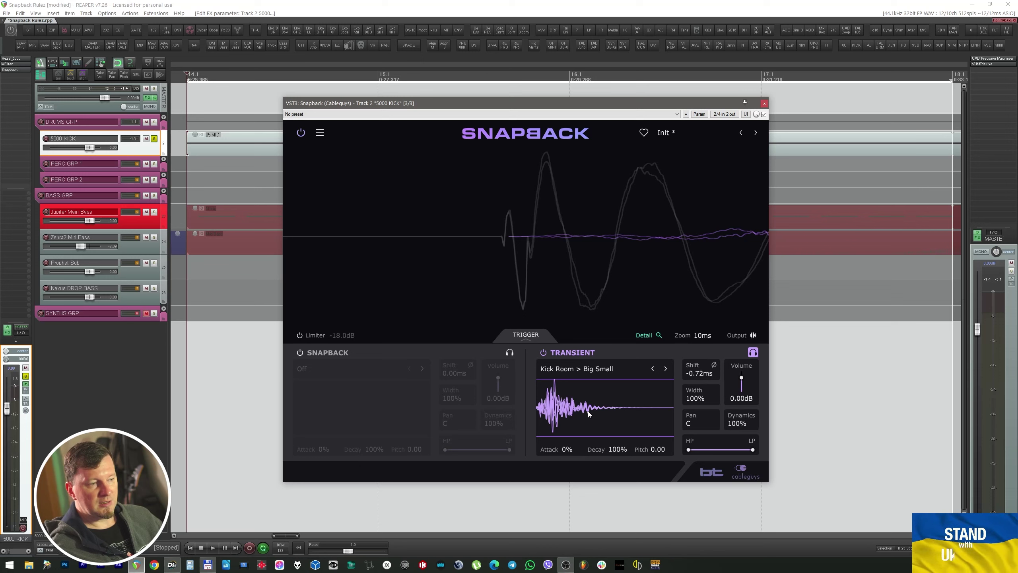
Step: Try the sample's Dynamics at 0%, return it to 100%, and briefly view the Trigger settings
drag(745, 419, 745, 449)
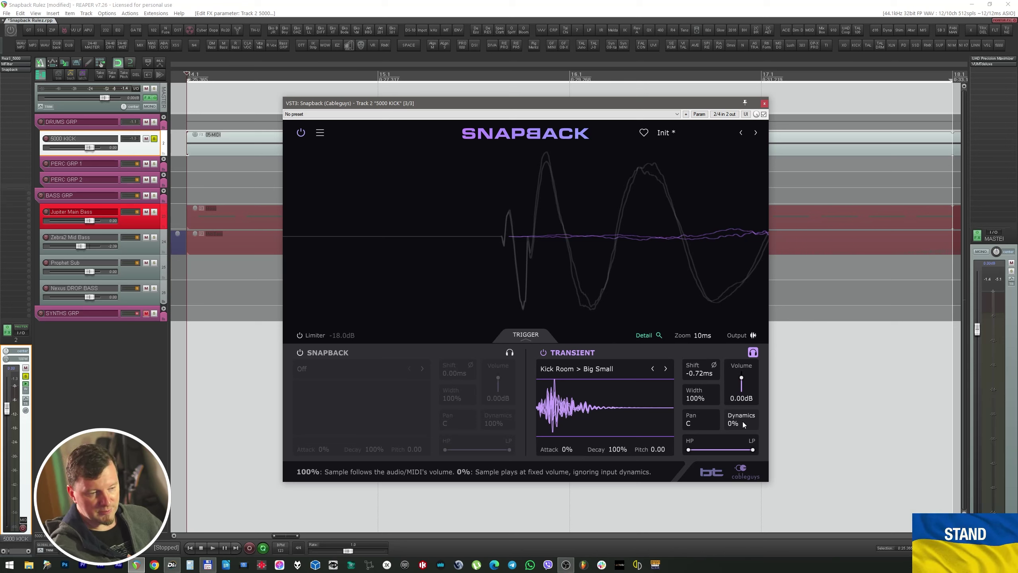
drag(742, 422, 742, 392)
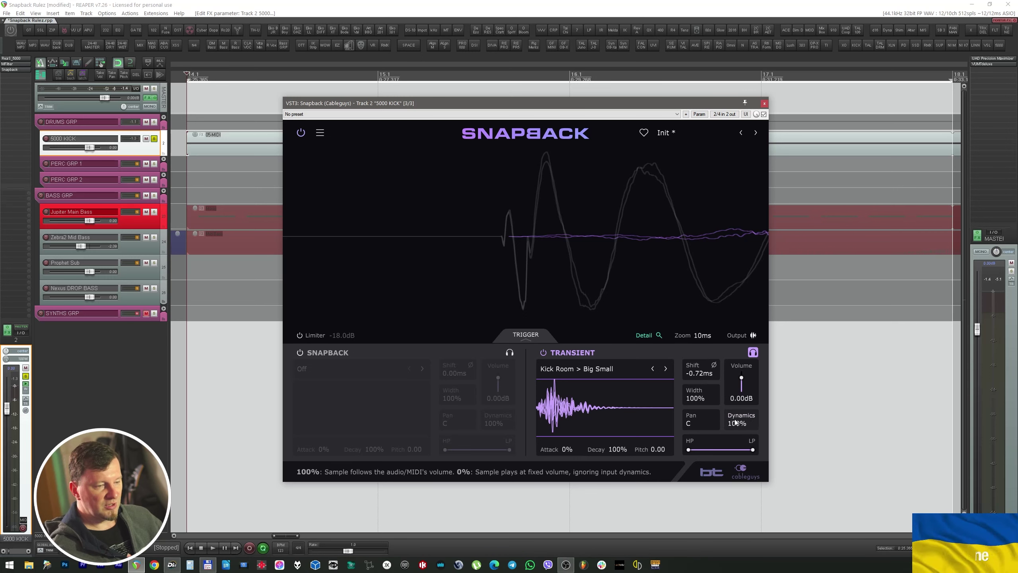
click(531, 335)
click(533, 153)
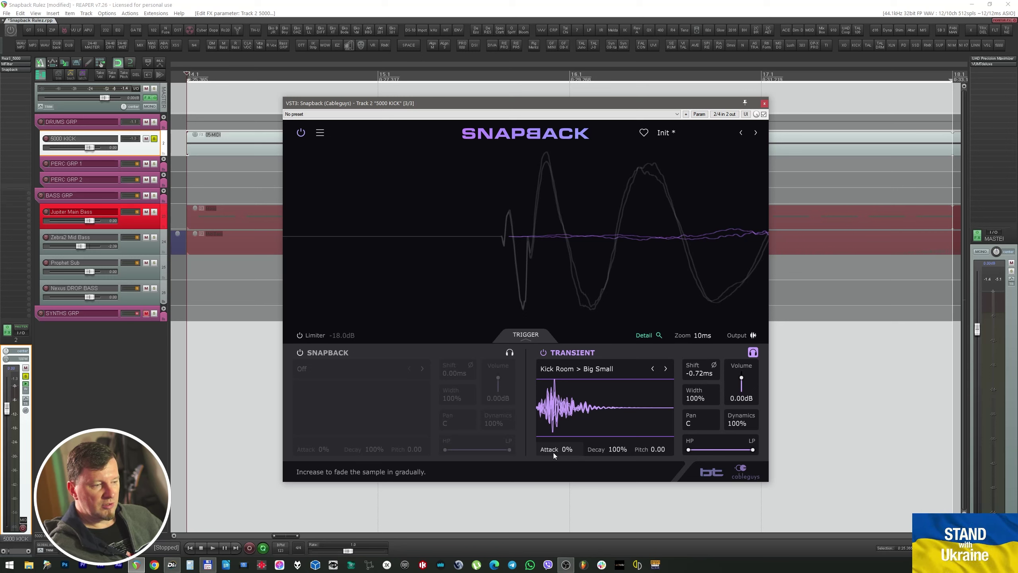
Step: Try the sample's Attack, Decay and Pitch controls, and reset them to 0%, 100% and 0.00
drag(553, 452, 594, 471)
drag(616, 448, 650, 427)
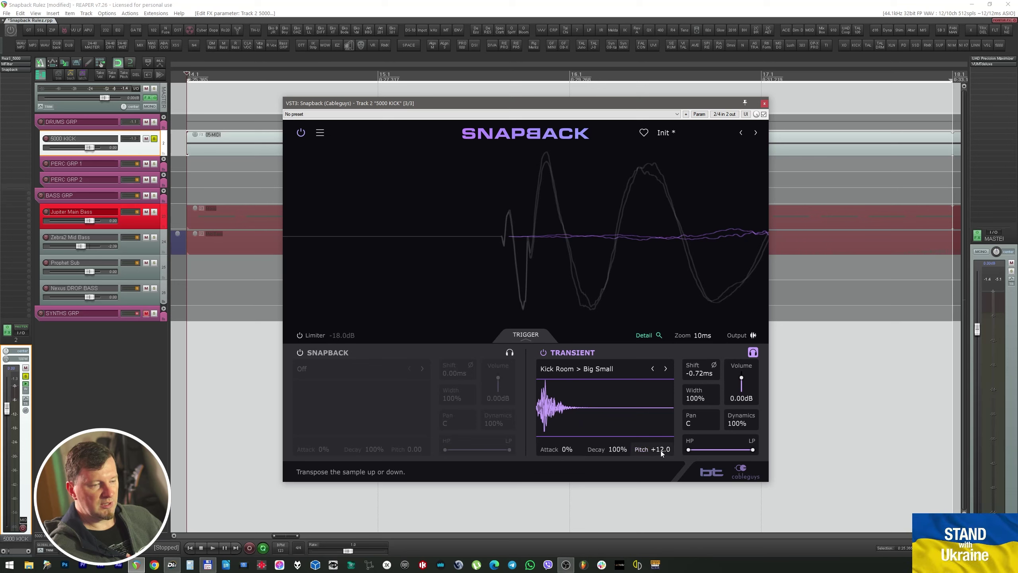
key(space)
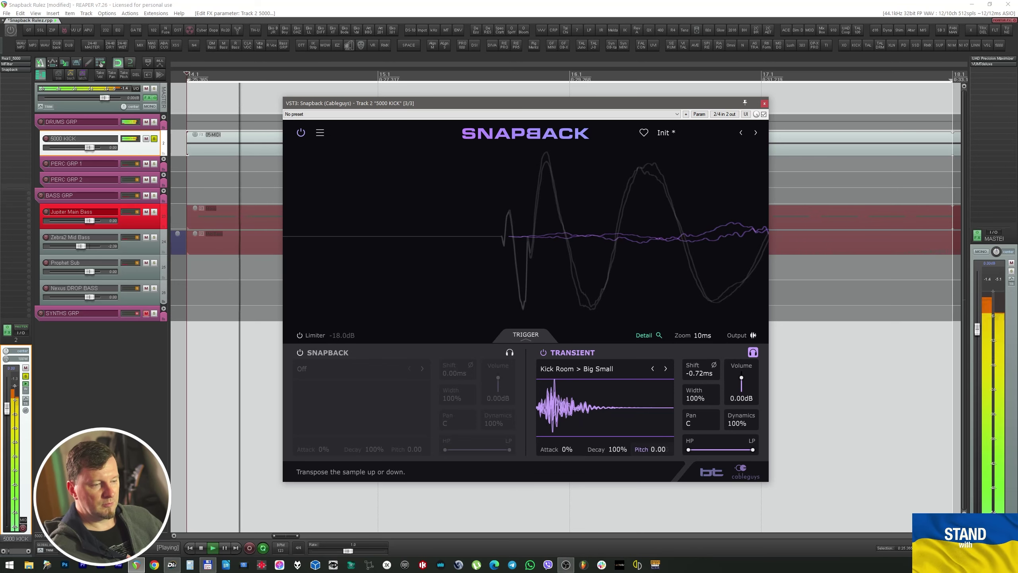
drag(650, 449, 650, 419)
double_click(652, 449)
key(space)
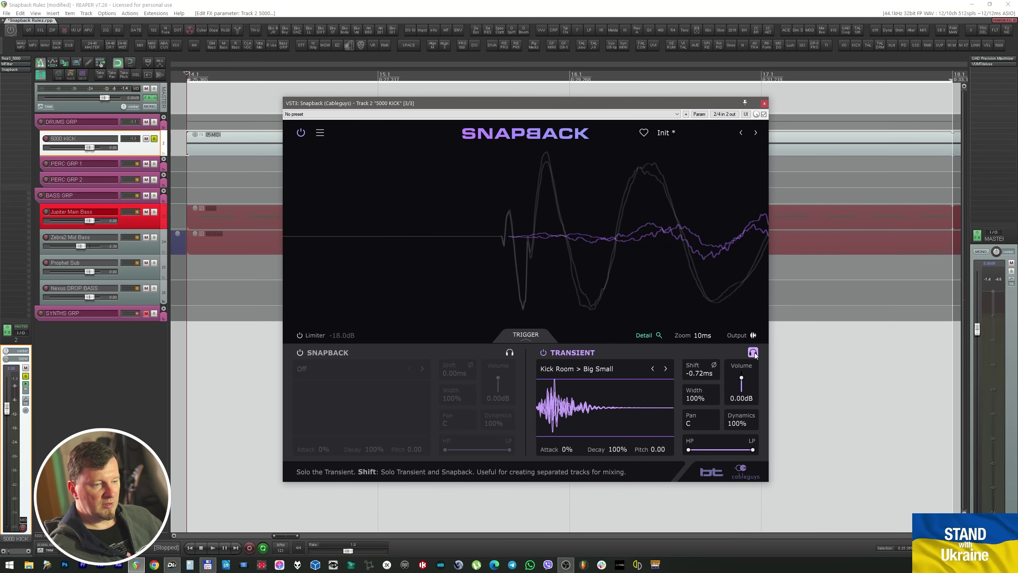
Step: Turn off the Transient layer's solo and widen its sample to 200% during playback
click(754, 351)
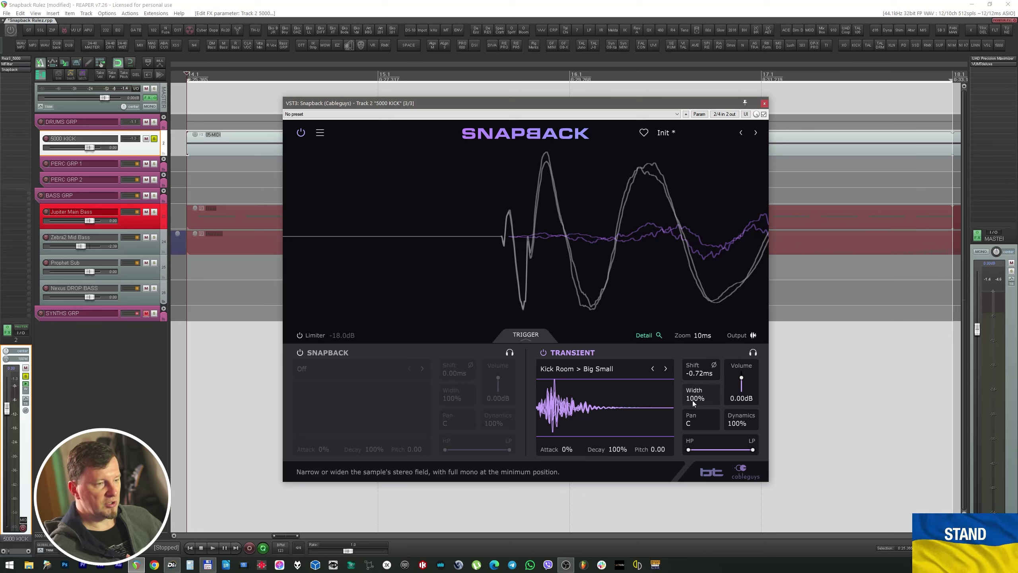
key(space)
drag(702, 401, 702, 367)
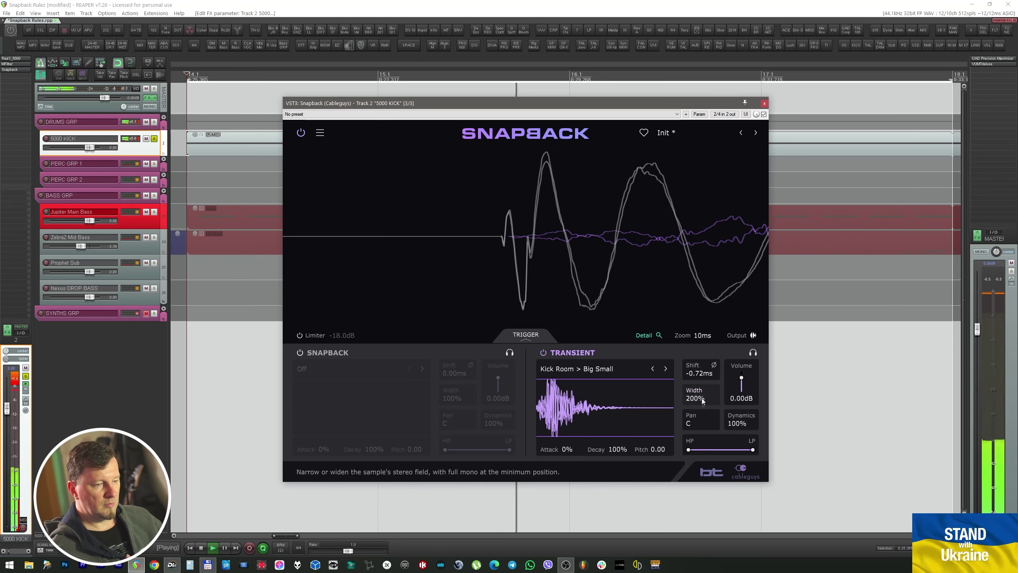
Step: Raise the sample's high-pass filter and set Decay to 23%, Pitch to -3.72 and Volume to -3.52 dB during playback
drag(688, 449, 658, 477)
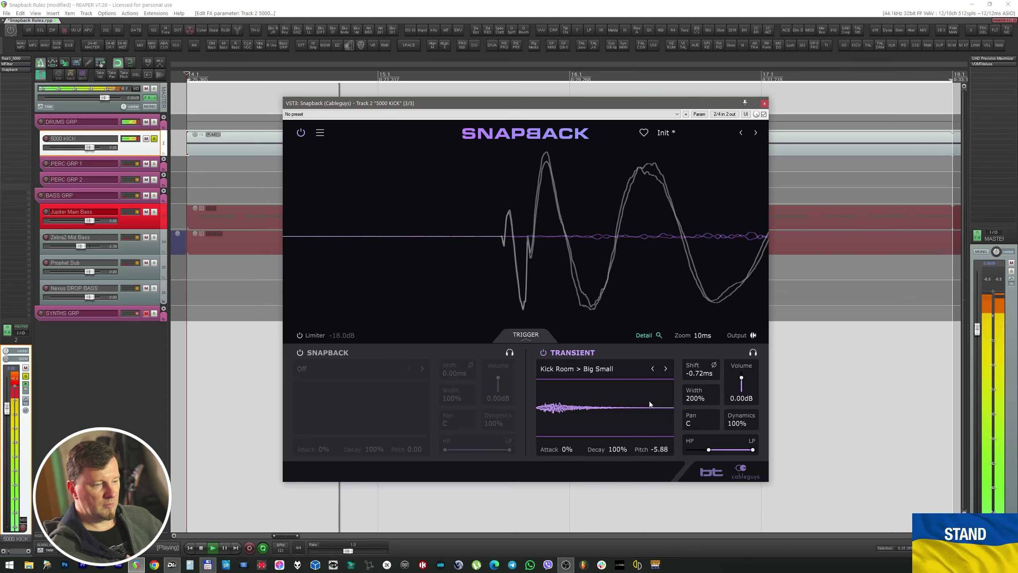
drag(617, 449, 652, 444)
mouse_move(705, 448)
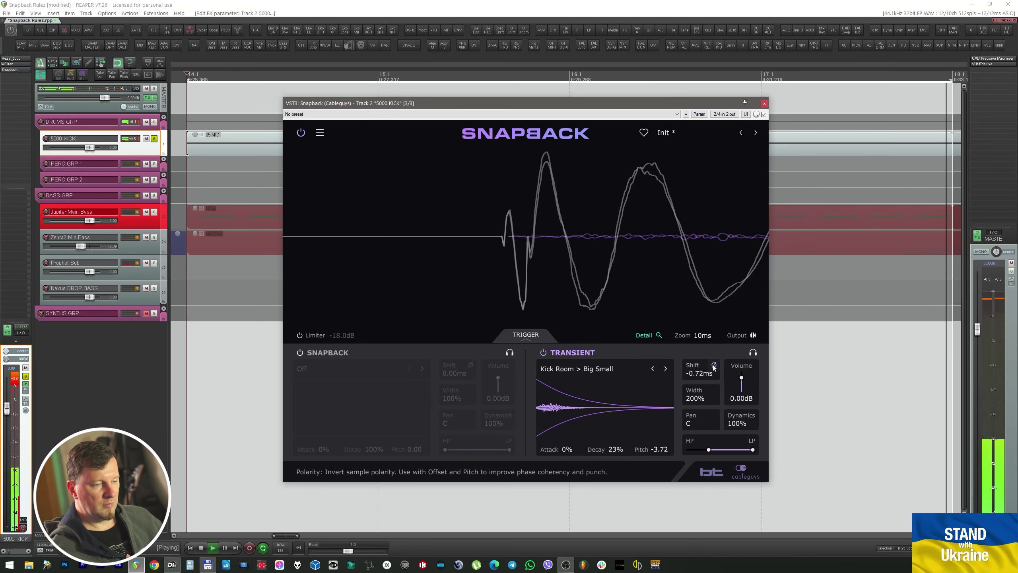
drag(739, 379, 740, 384)
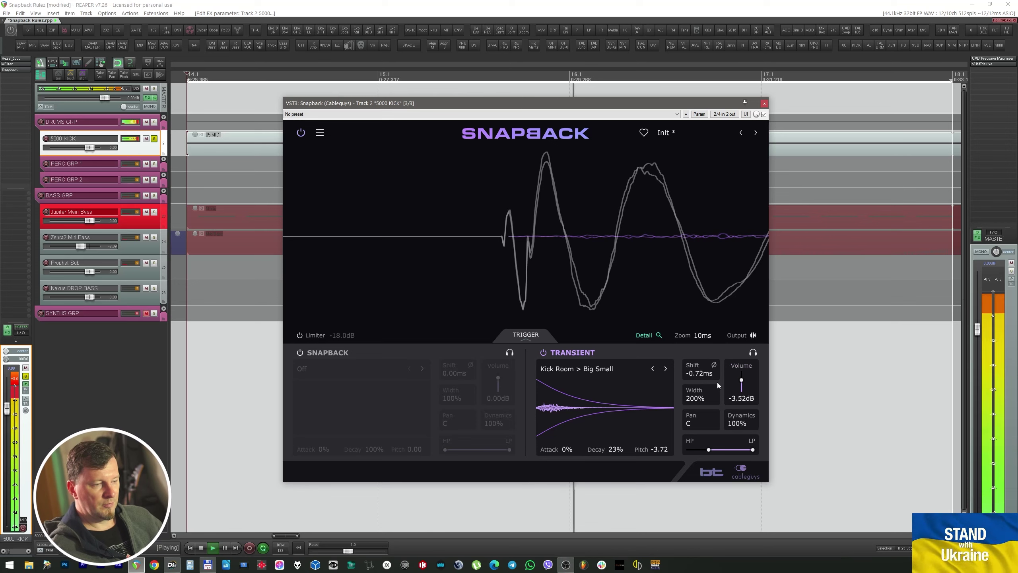
key(space)
Step: Load the EDM Tip kick attack sample in the Transient layer and play it
click(601, 371)
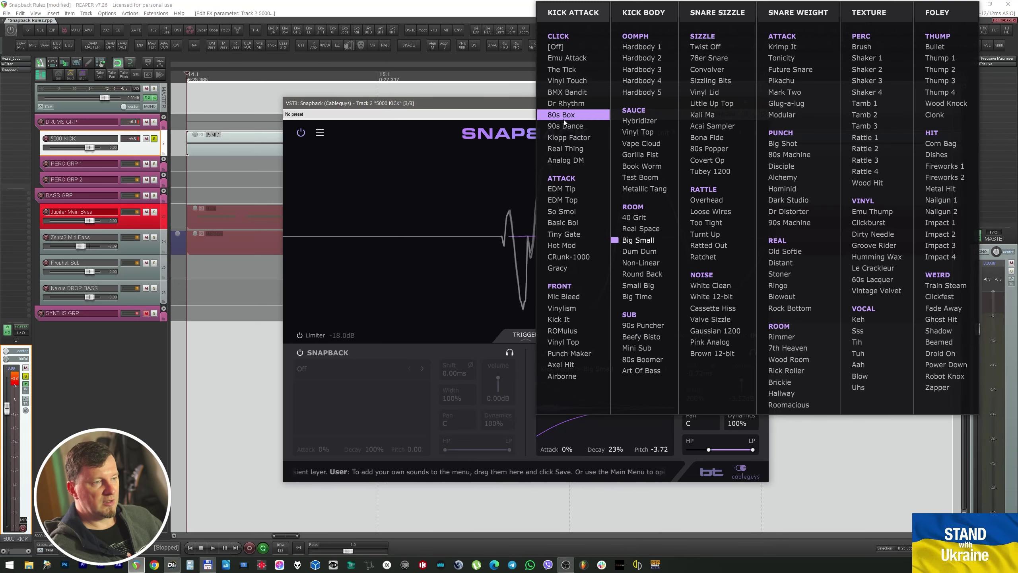
click(577, 187)
key(space)
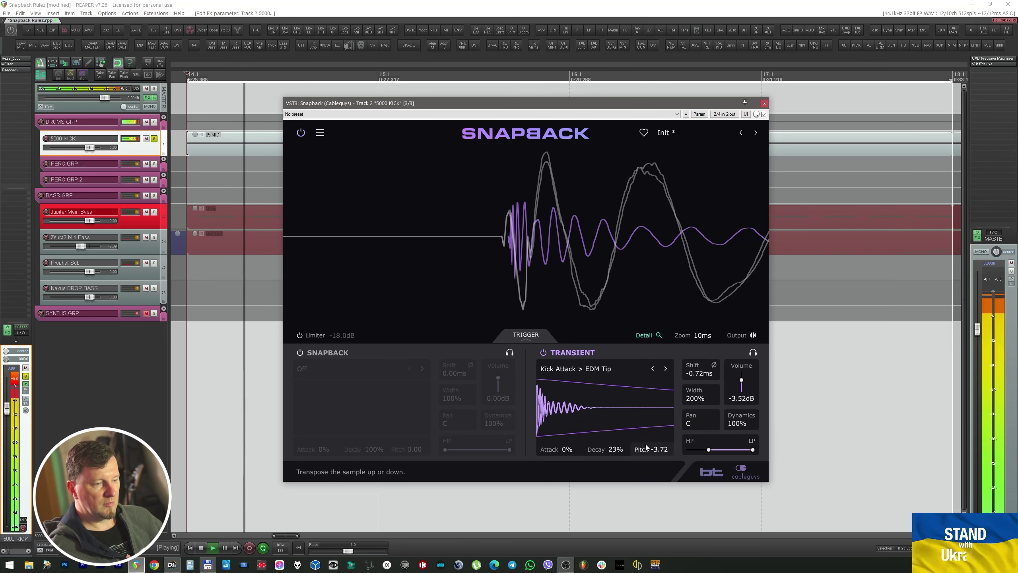
Step: Compare the kick with the Transient layer off and on, and invert the EDM Tip sample's polarity during playback
click(543, 352)
click(543, 352)
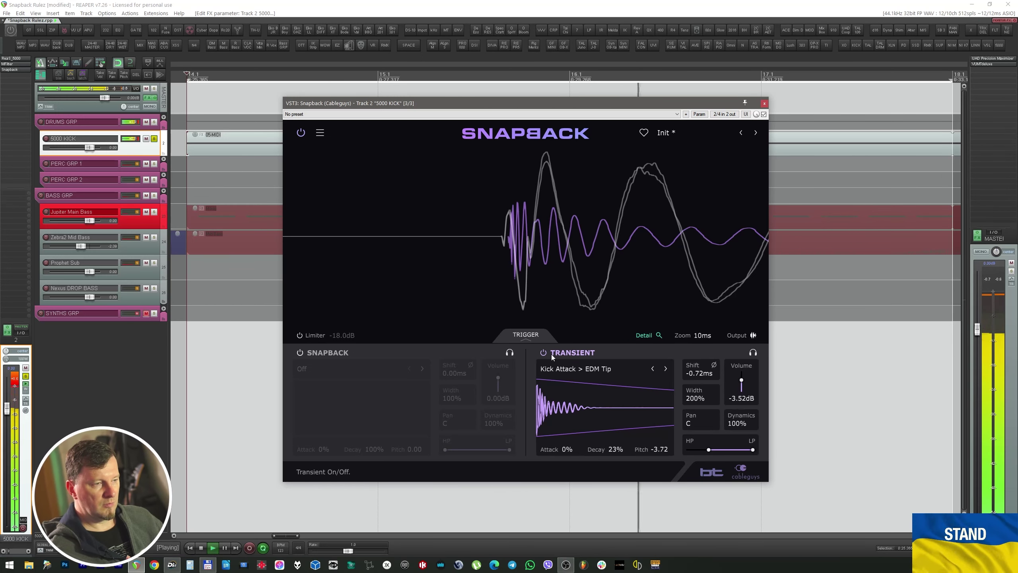
click(714, 364)
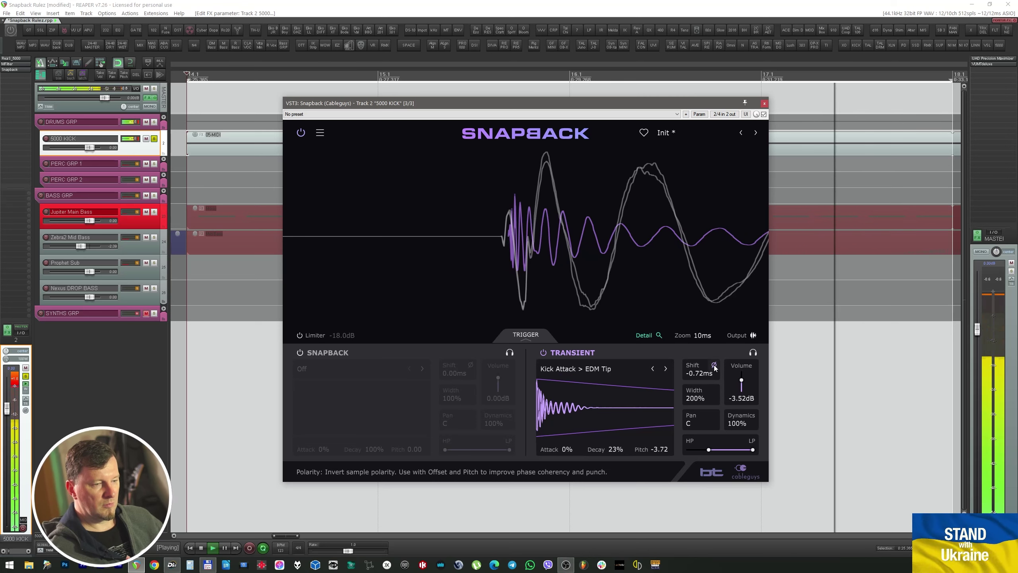
key(space)
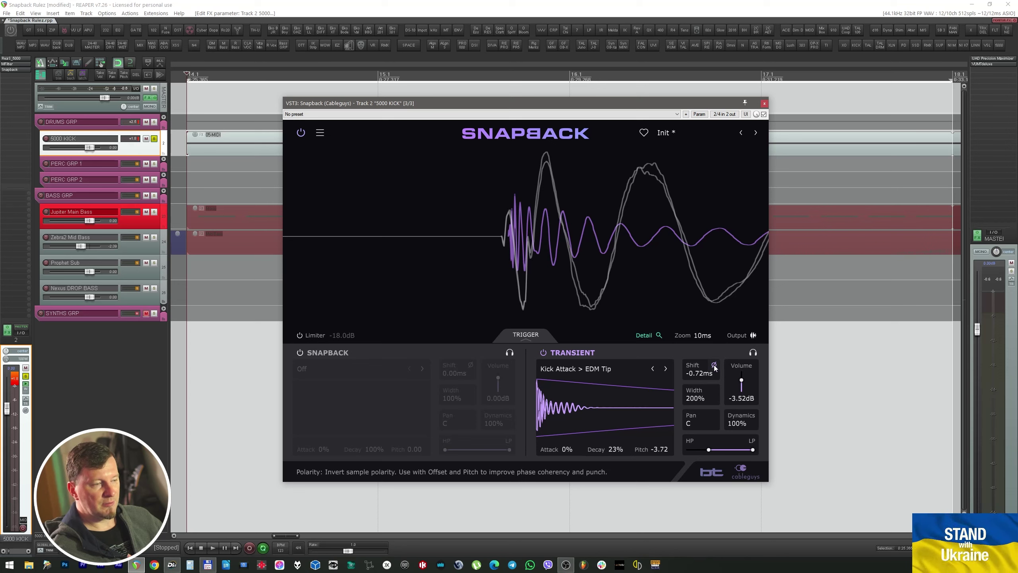
Step: Compare the kick with the EDM Tip sample's polarity normal and inverted during playback
key(space)
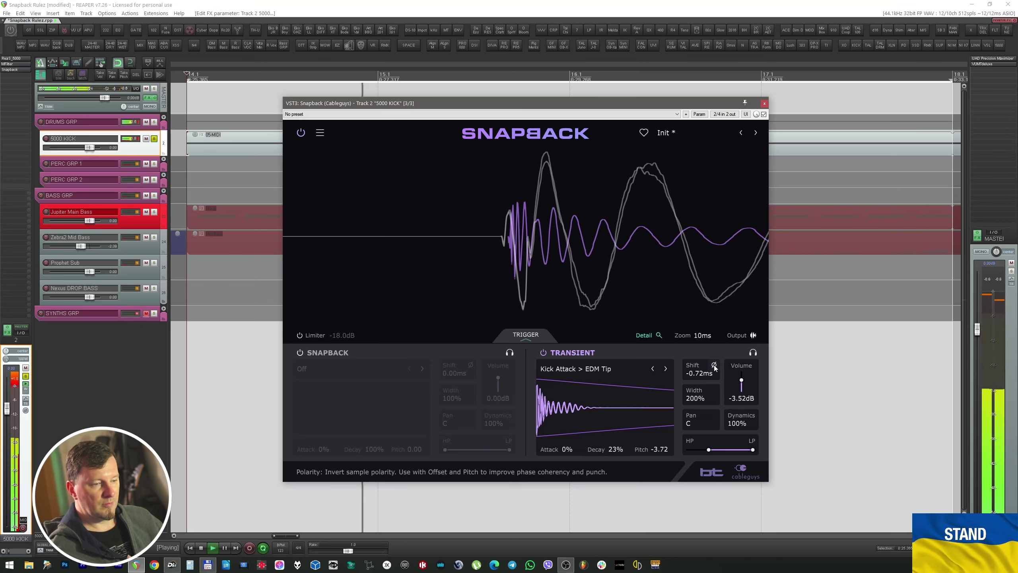
click(714, 365)
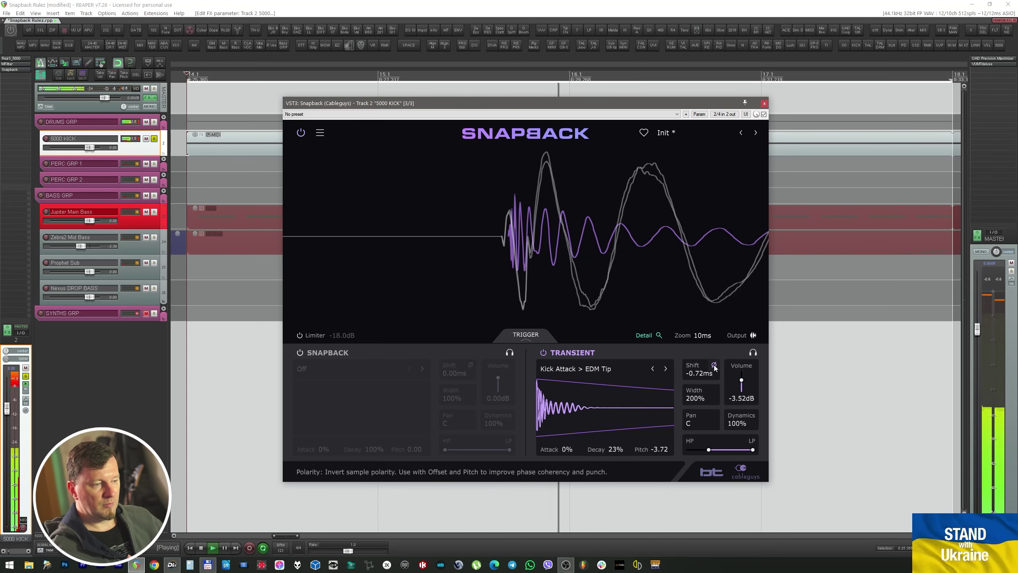
click(714, 365)
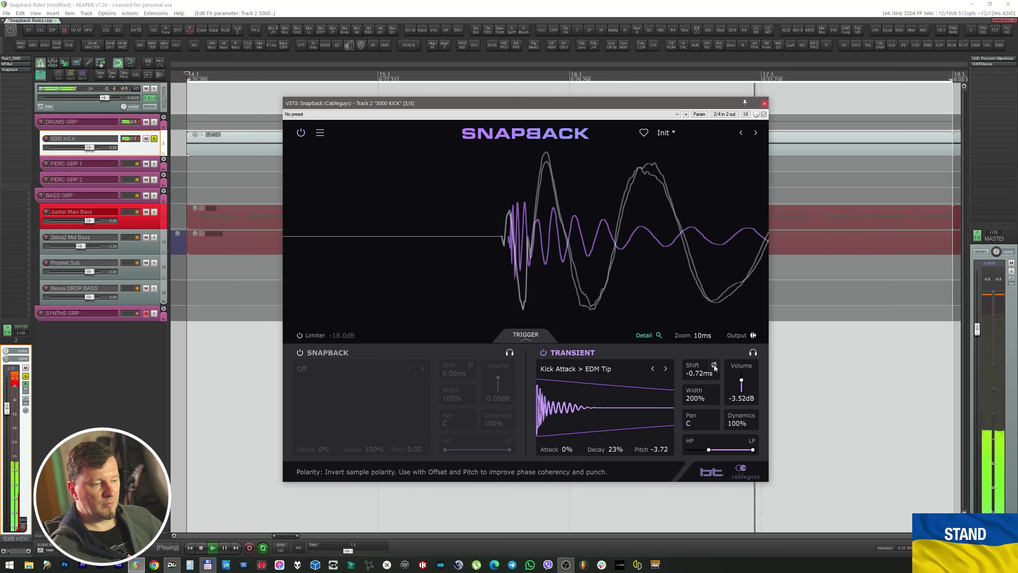
key(space)
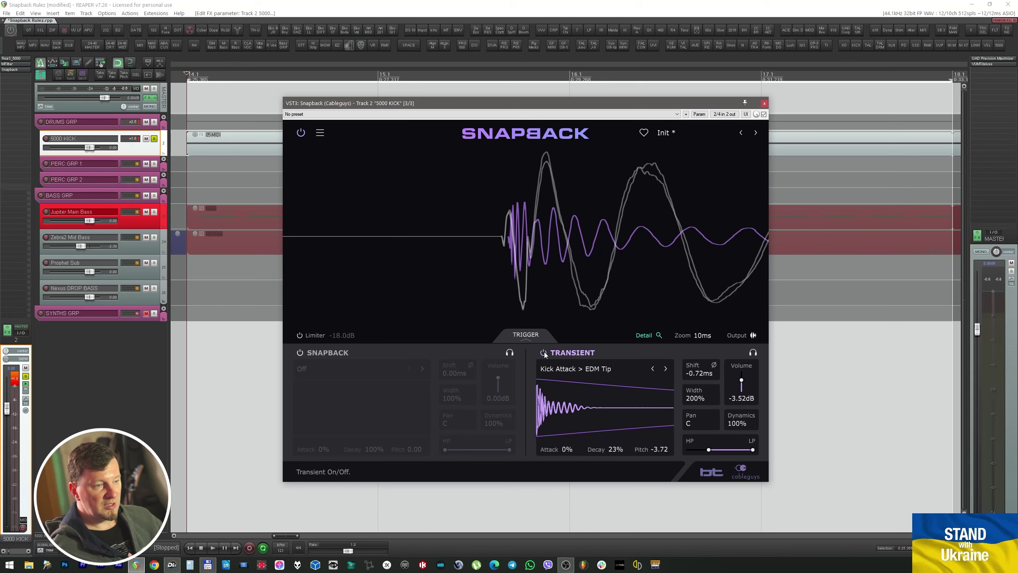
Step: Close the kick's Snapback window, then solo the BASS GRP folder and play it
key(Escape)
click(101, 195)
key(space)
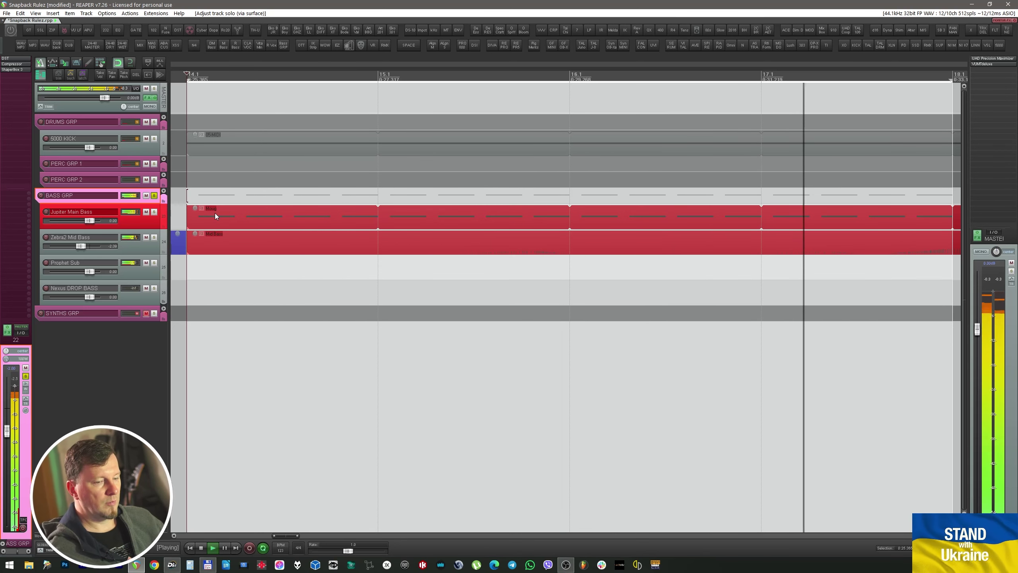
key(space)
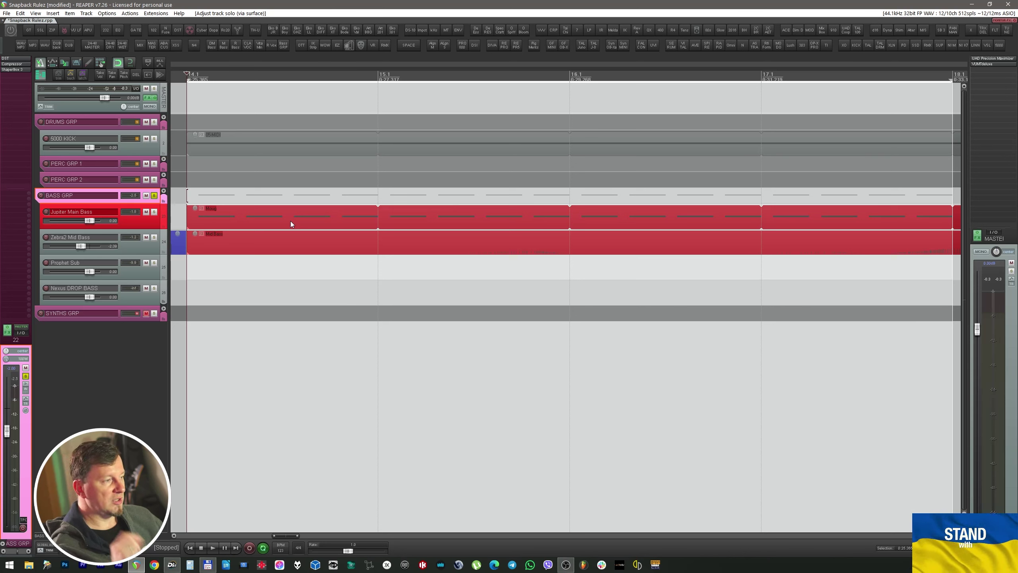
Step: Solo the 5000 KICK track alongside BASS GRP and play both together
click(154, 138)
key(space)
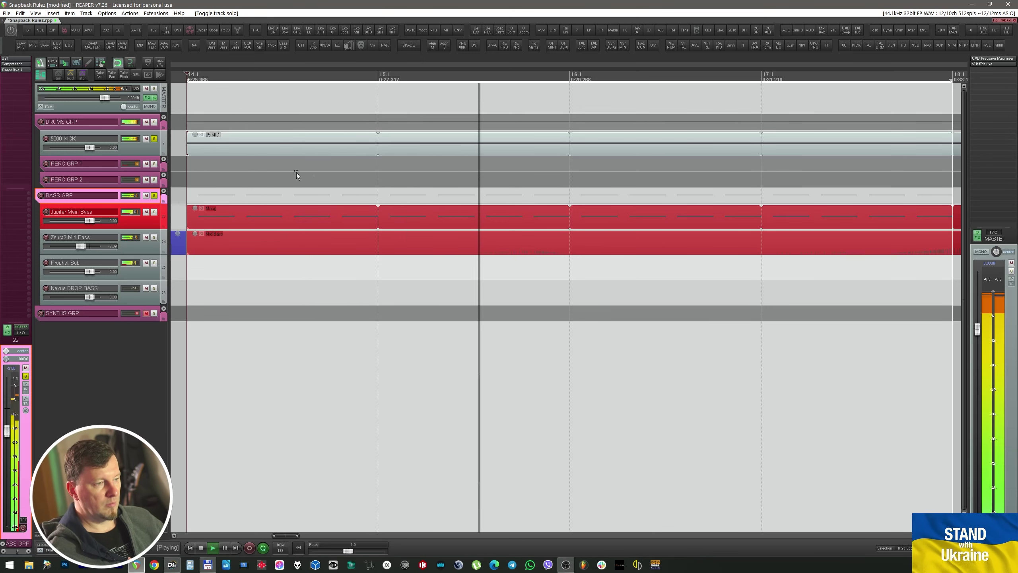
key(space)
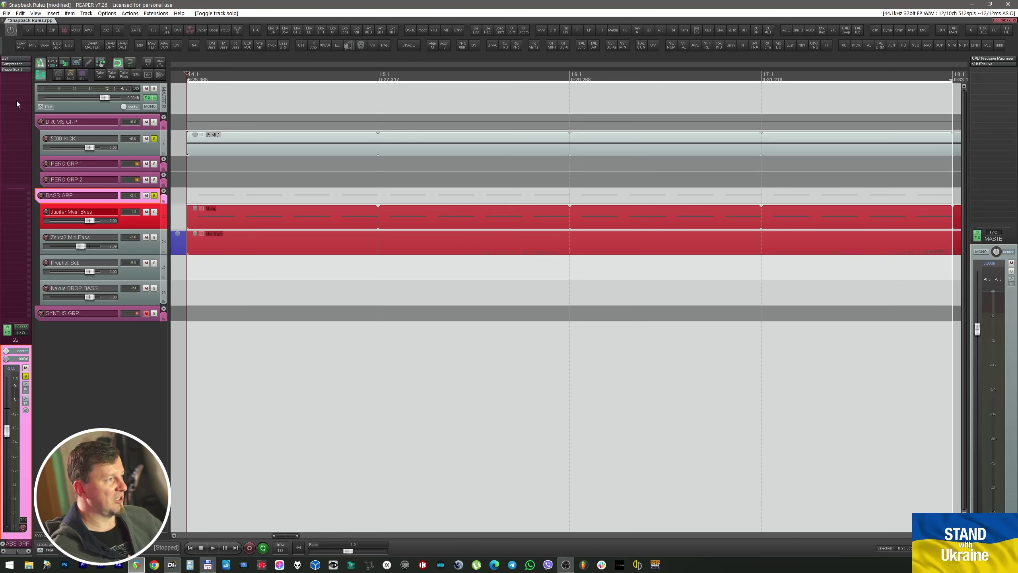
Step: Add Snapback to BASS GRP, turn its Snapback layer off and load the Kick Click Dr Rhythm sample in the Transient layer
key(ctrl+shift+s)
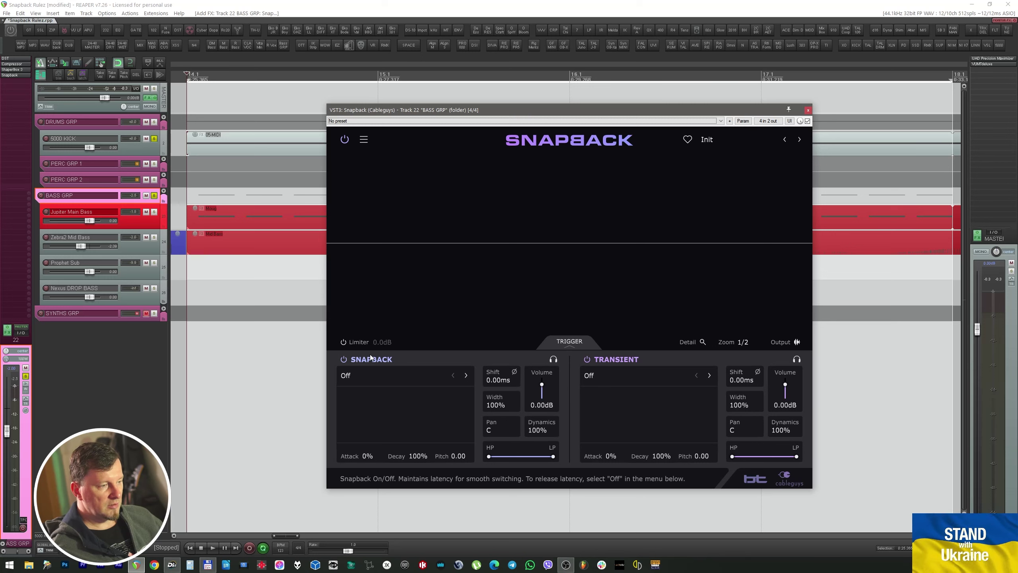
click(343, 359)
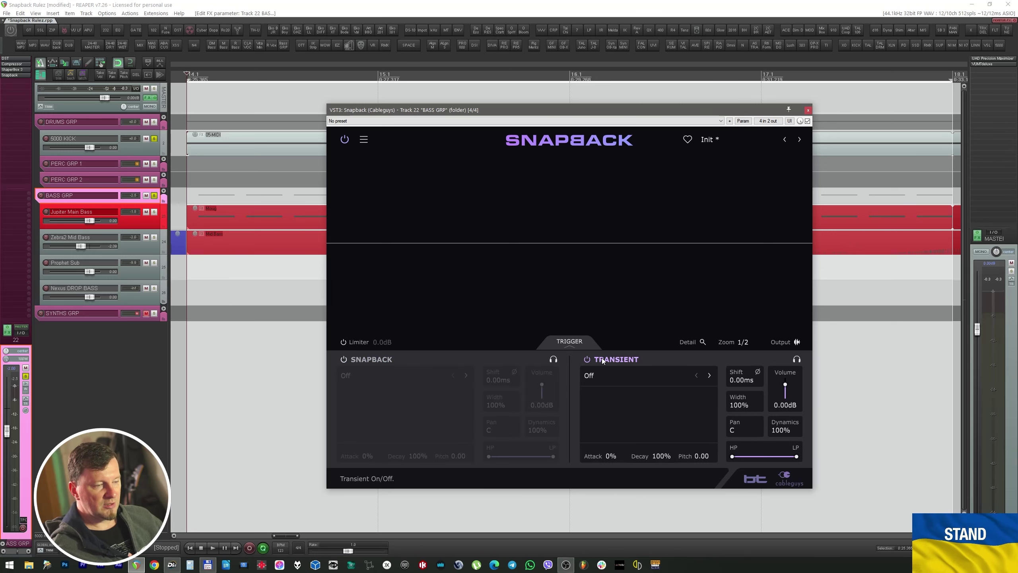
click(659, 376)
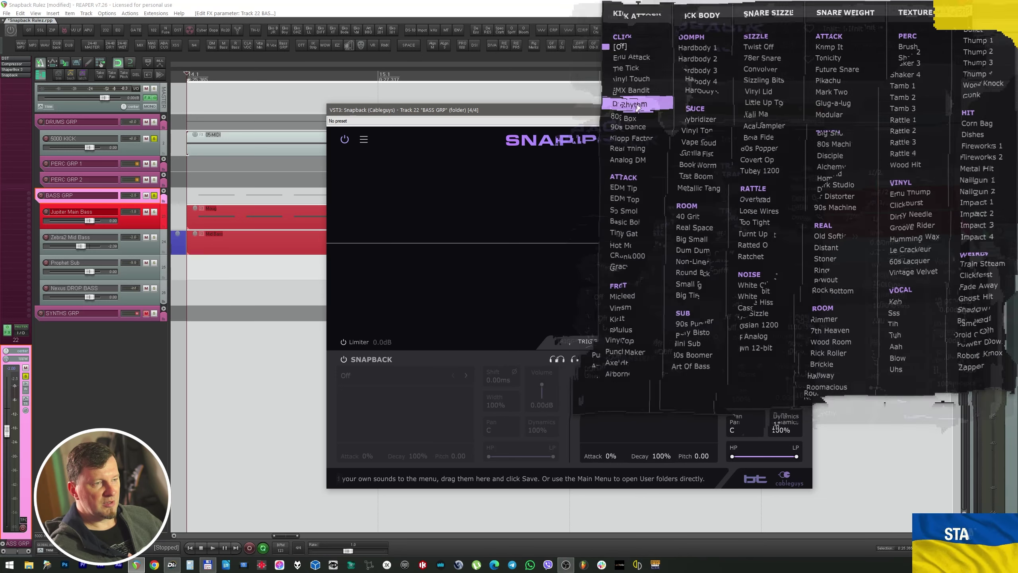
click(637, 105)
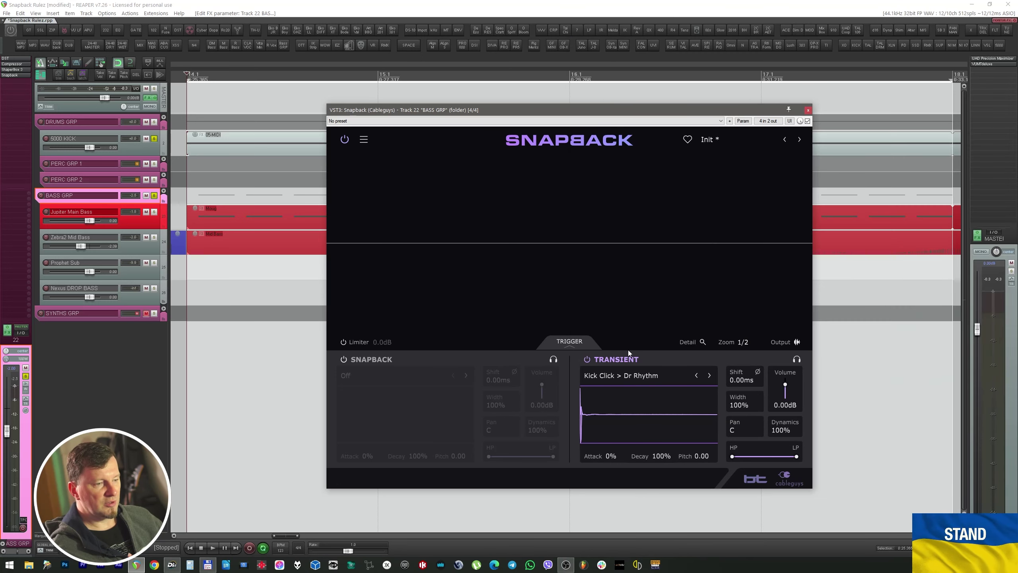
Step: Play the bass without the kick and compare it with the Transient layer off and on
key(space)
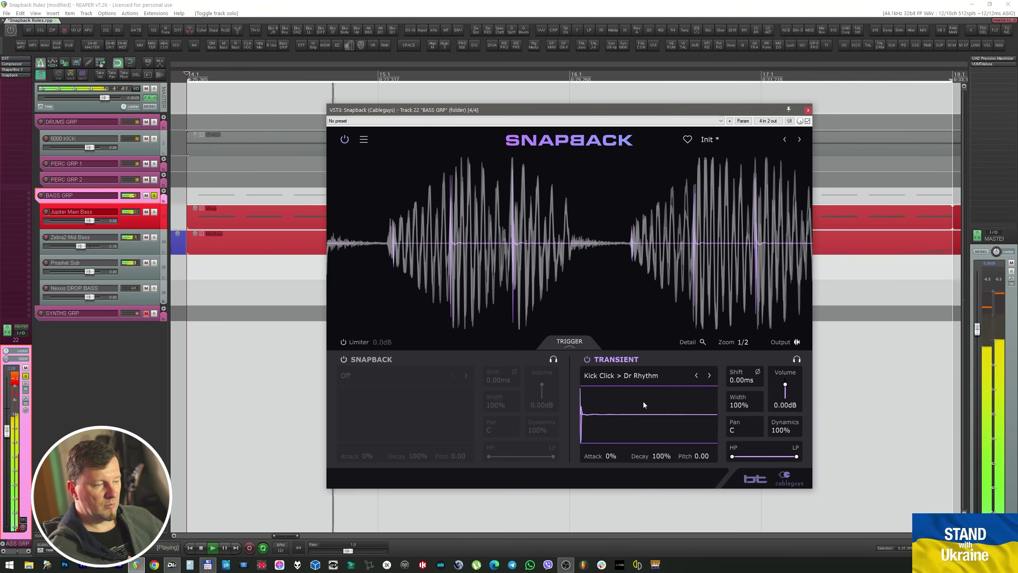
click(592, 360)
click(592, 360)
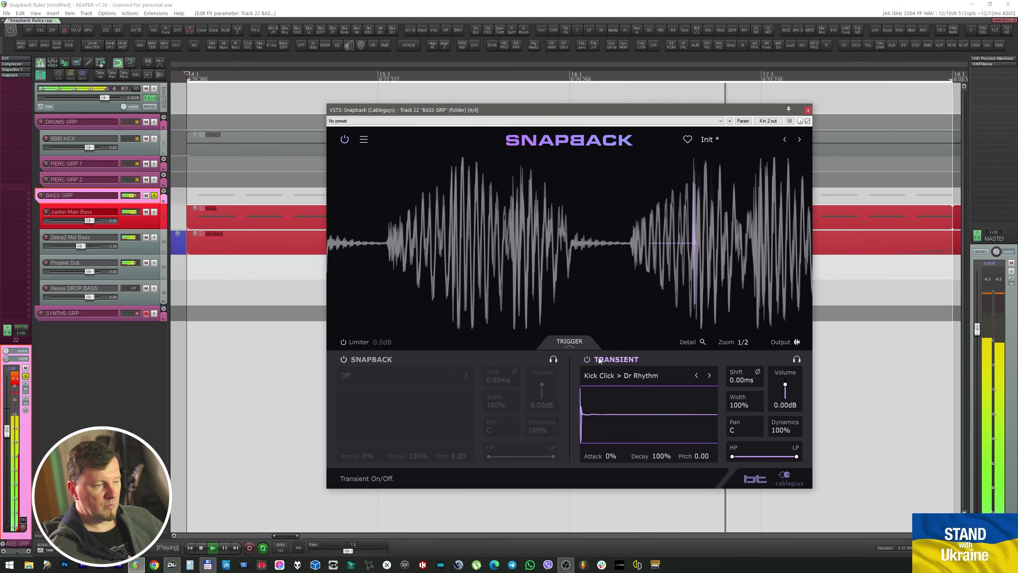
key(space)
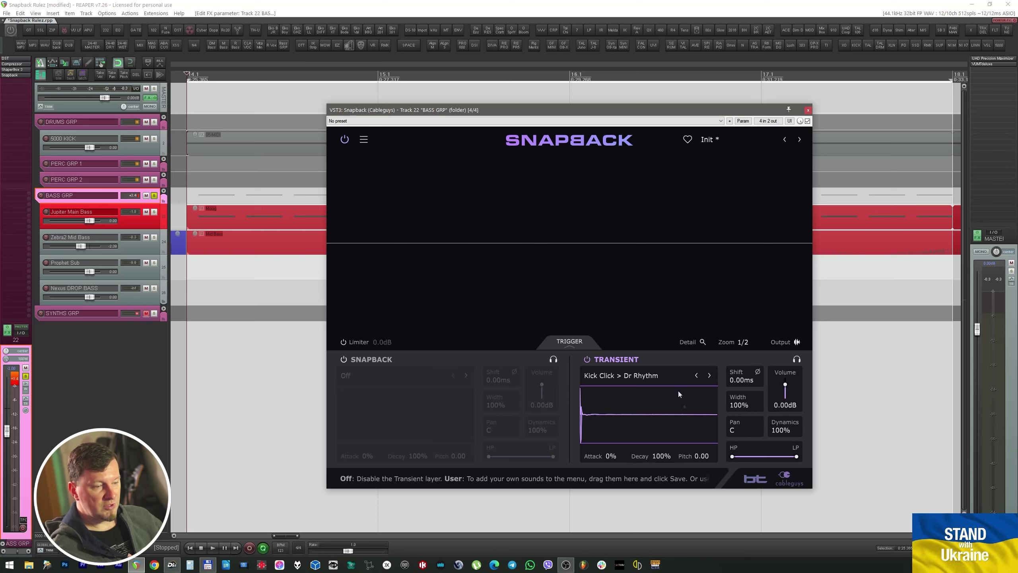
Step: Set the Dr Rhythm sample's Decay to 5% and play the bass
drag(659, 456, 659, 495)
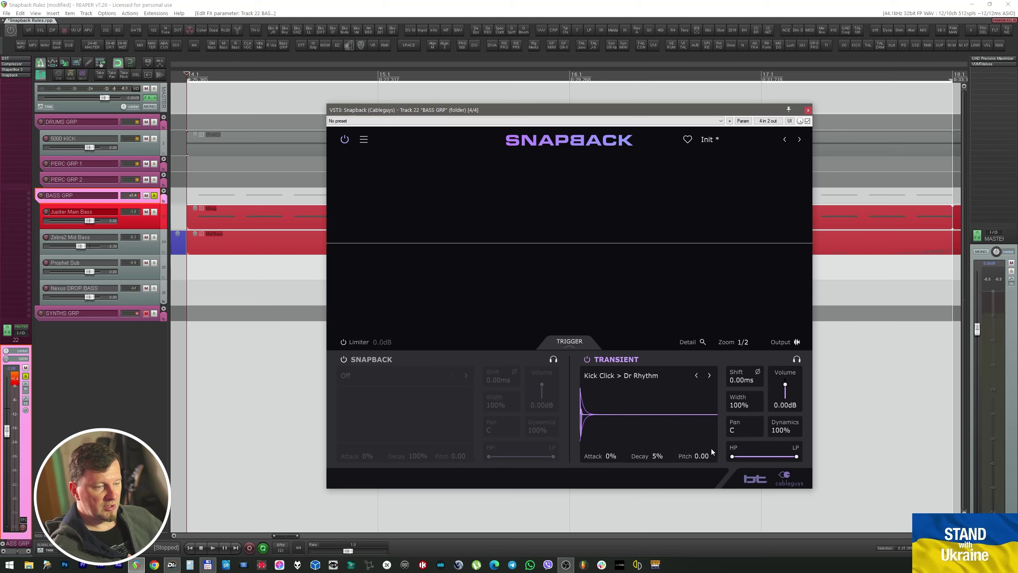
key(space)
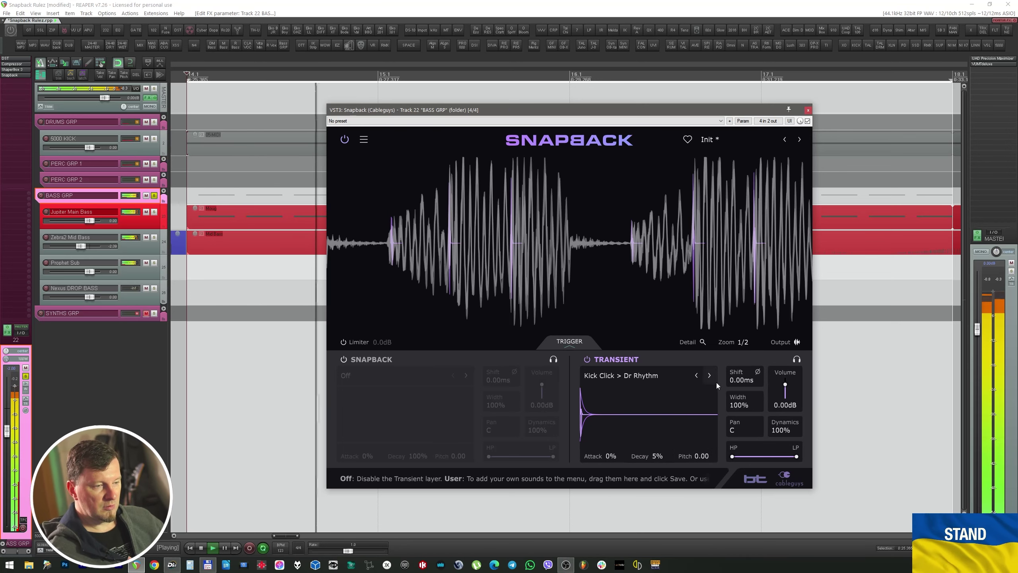
key(space)
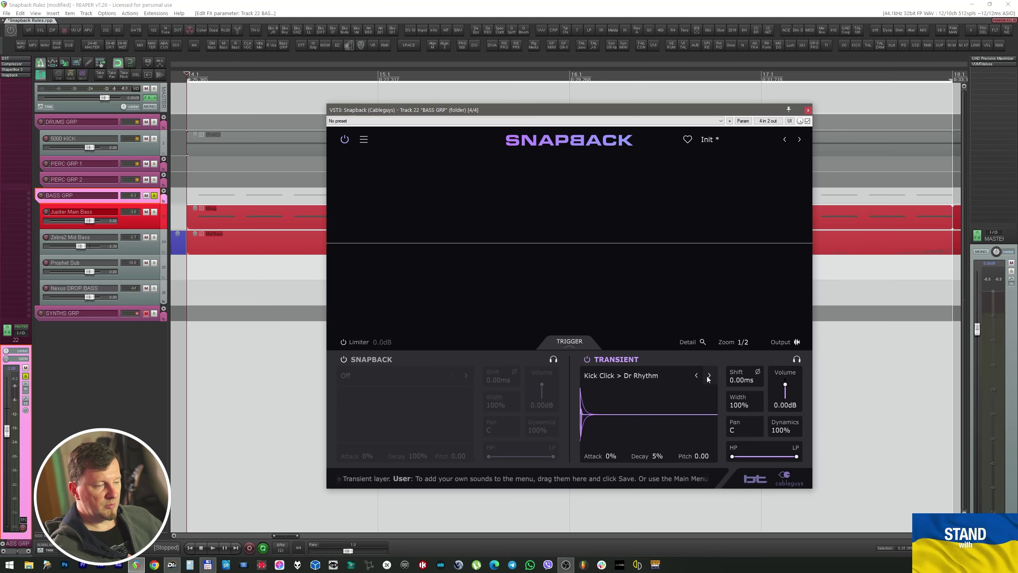
Step: Audition the following Kick Click samples on the bass during playback, moving through 90s Dance to Real Thing
key(space)
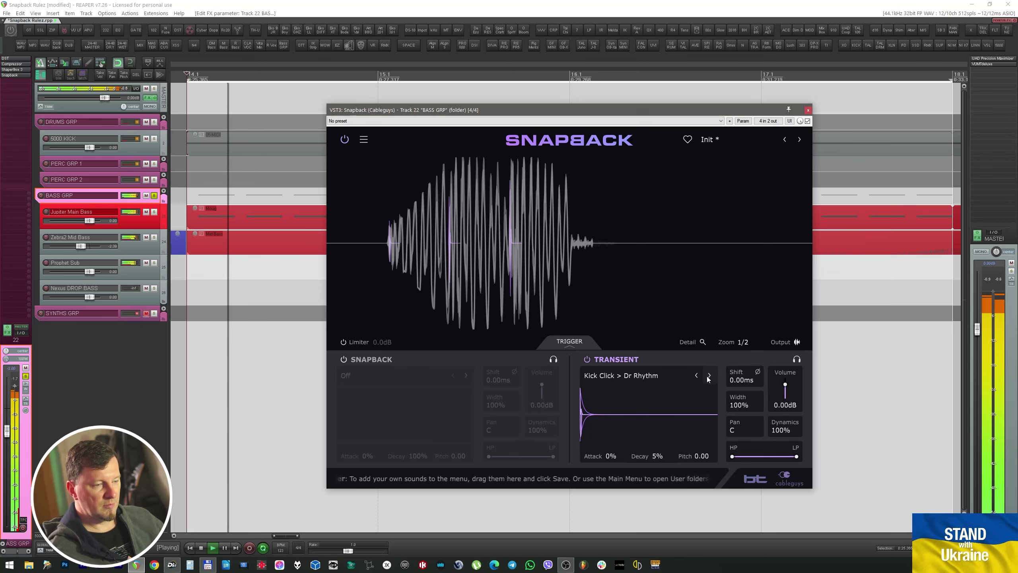
click(708, 375)
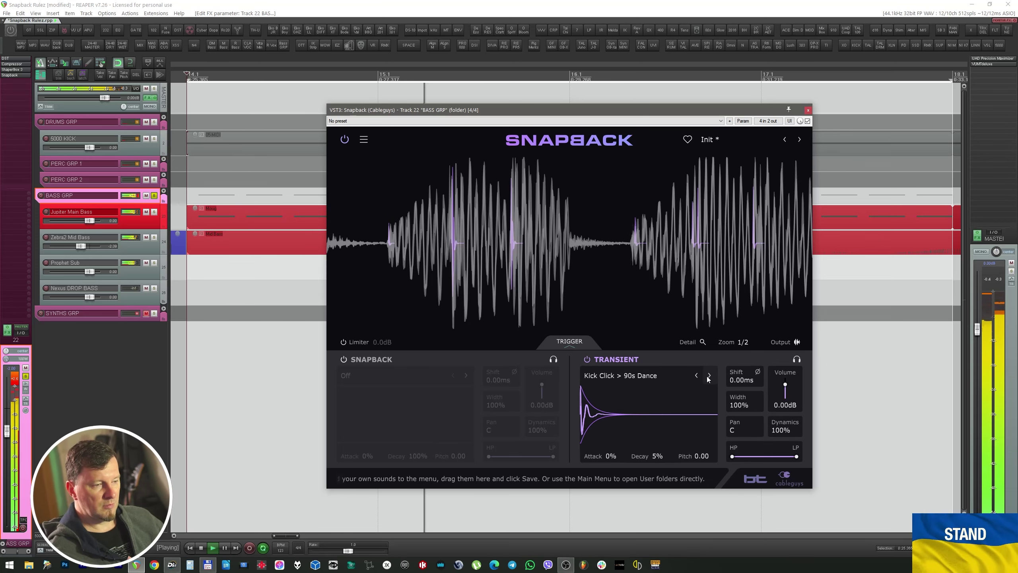
click(708, 376)
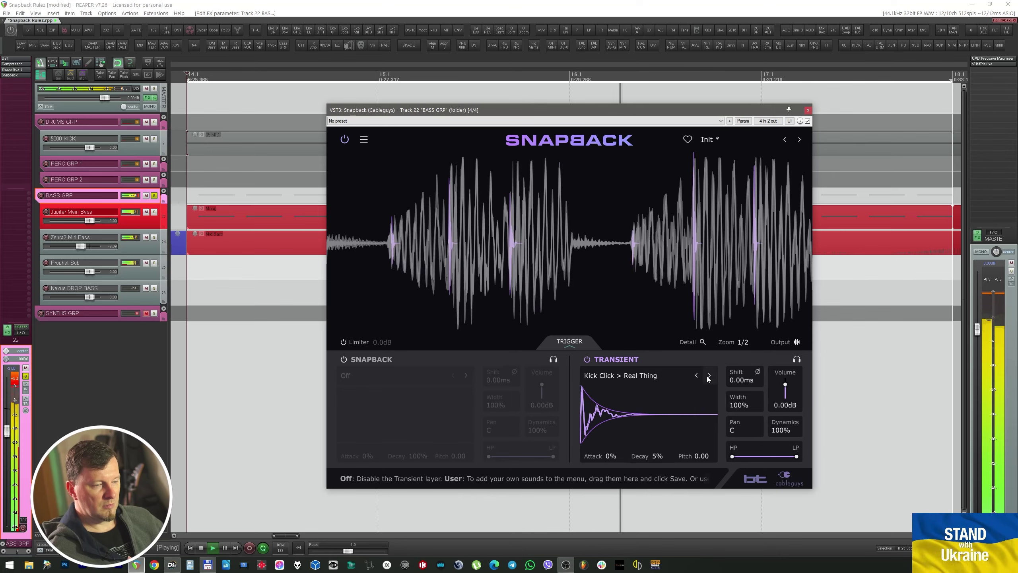
click(708, 376)
drag(701, 456, 701, 489)
click(709, 375)
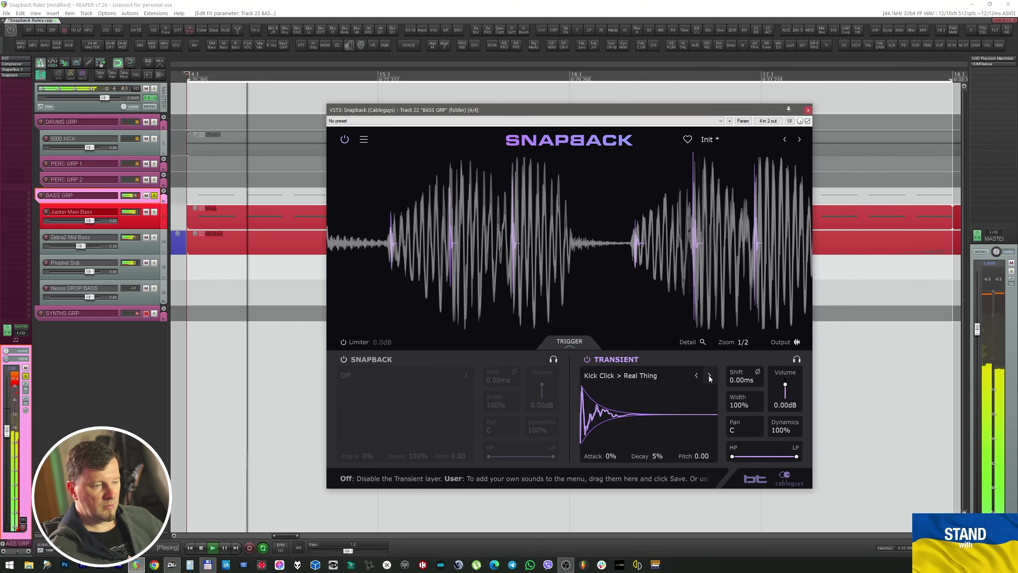
Step: Load the Kick Attack EDM Tip sample in the bass's Transient layer and set Pitch to -12.0 and Volume to 0.00 dB
drag(784, 384, 785, 373)
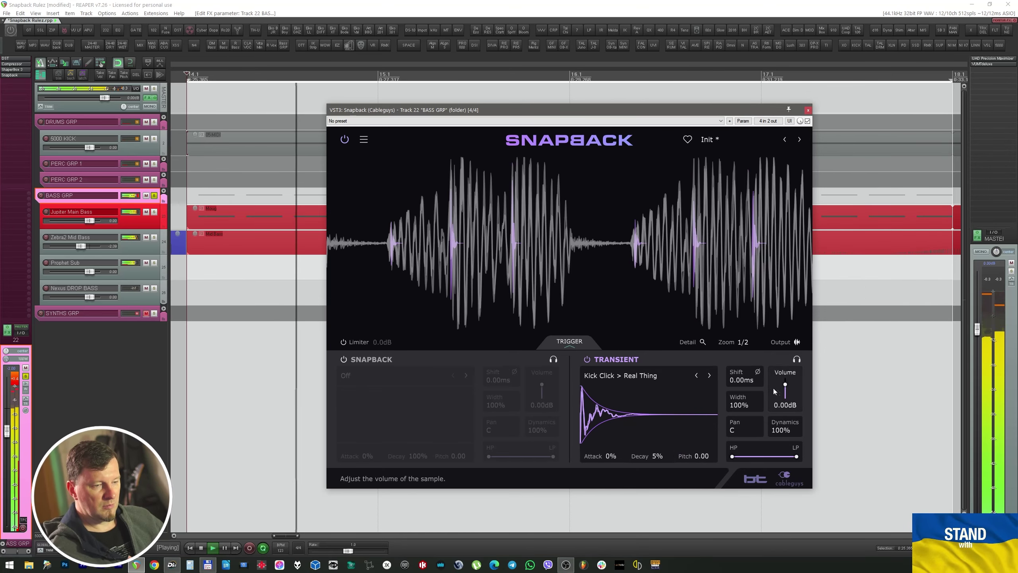
click(709, 376)
click(709, 375)
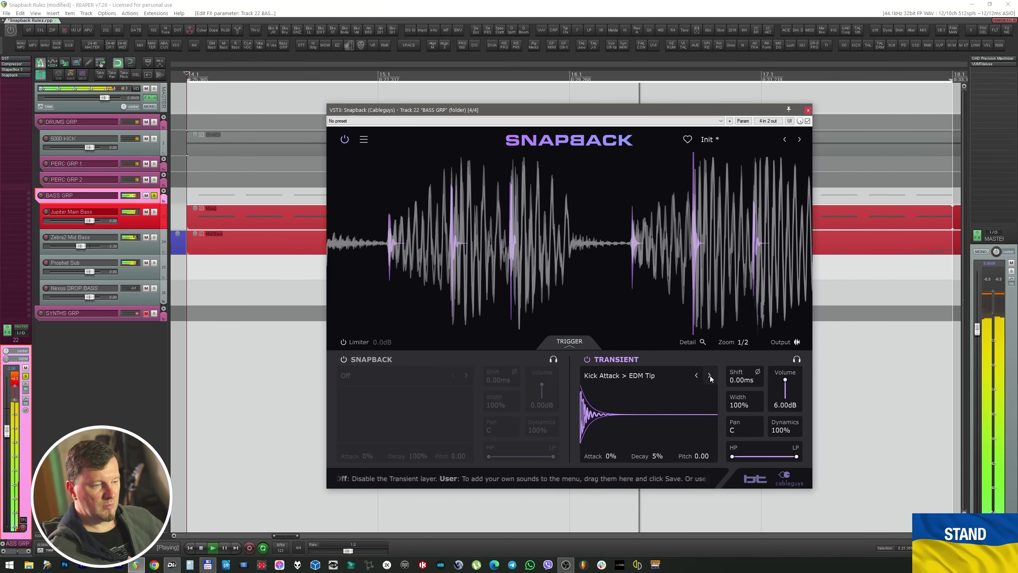
drag(704, 456, 704, 504)
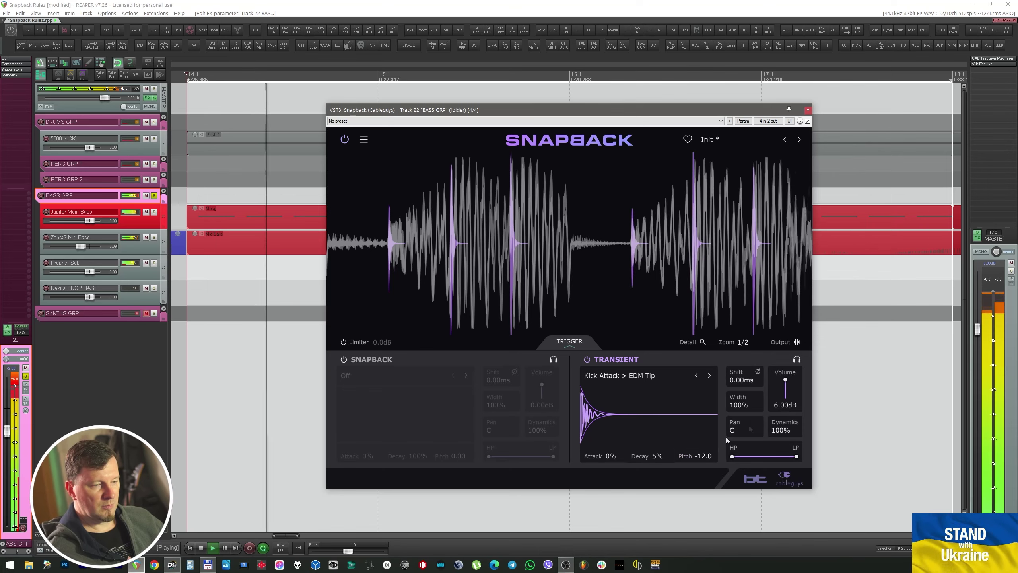
drag(785, 380, 784, 384)
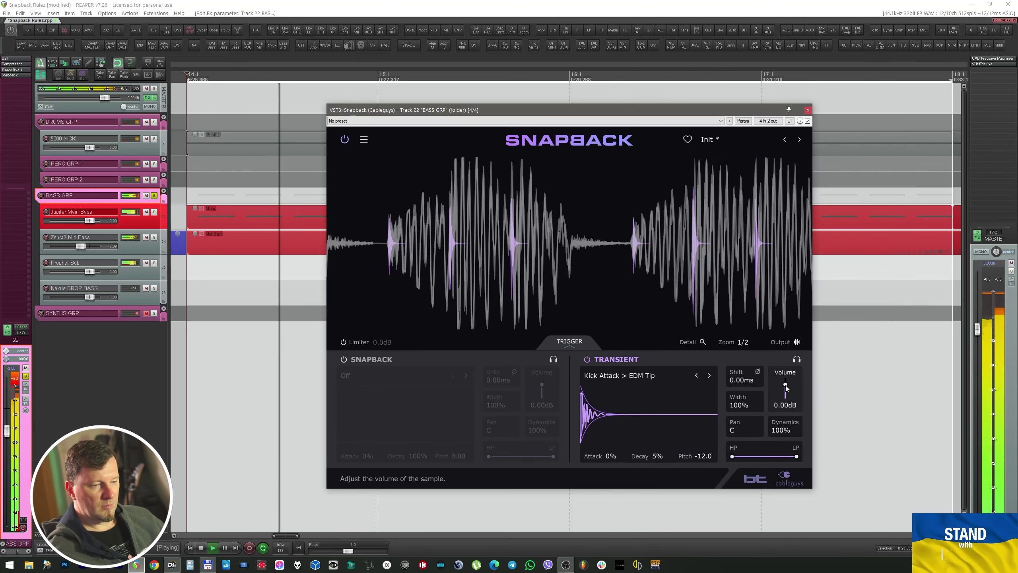
Step: Compare the bass with the EDM Tip Transient layer off and on, and stop playback
click(588, 360)
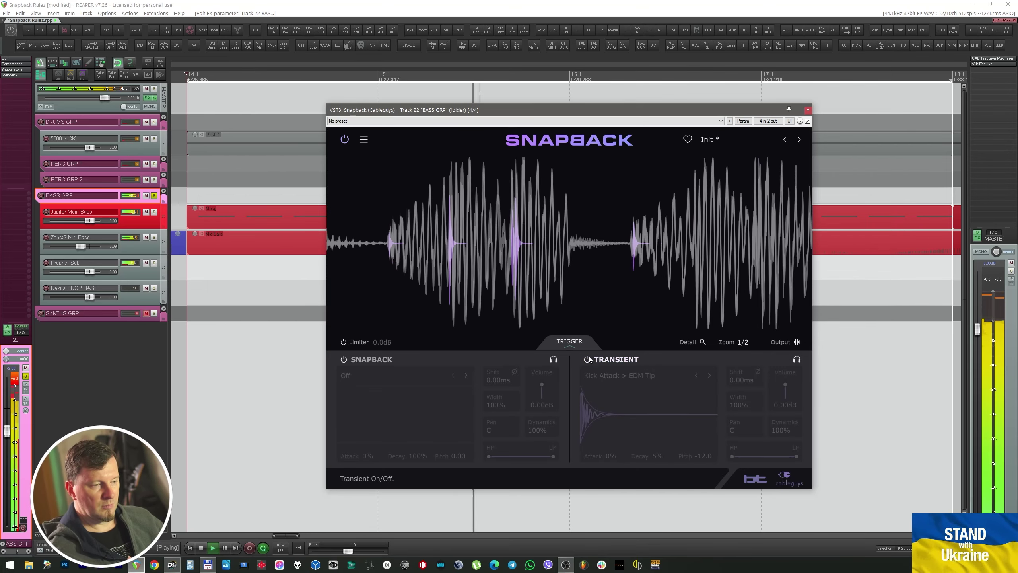
click(588, 361)
key(space)
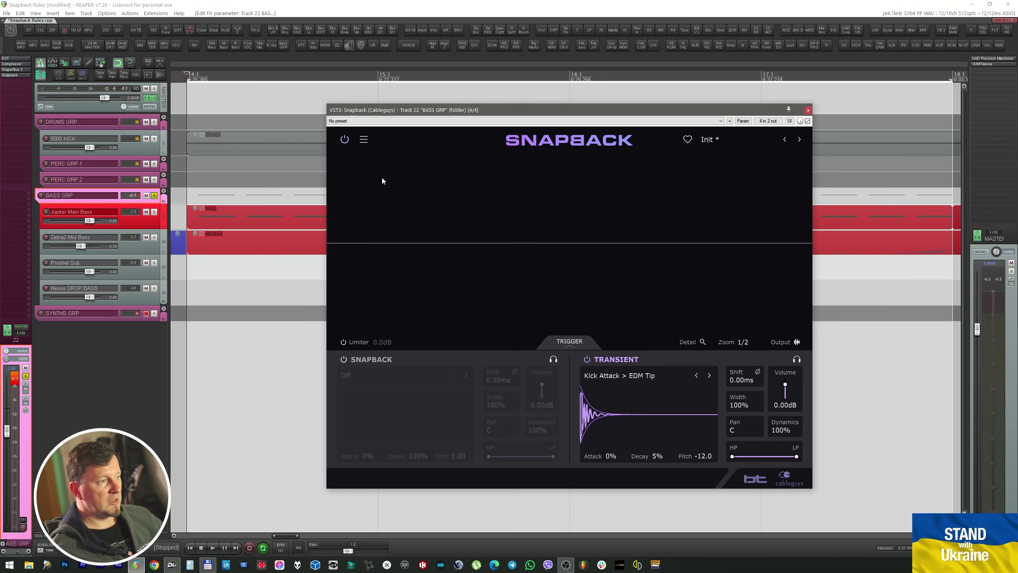
Step: Solo the 5000 KICK track with the bass and compare the mix with the bass's Transient layer off and on
click(154, 138)
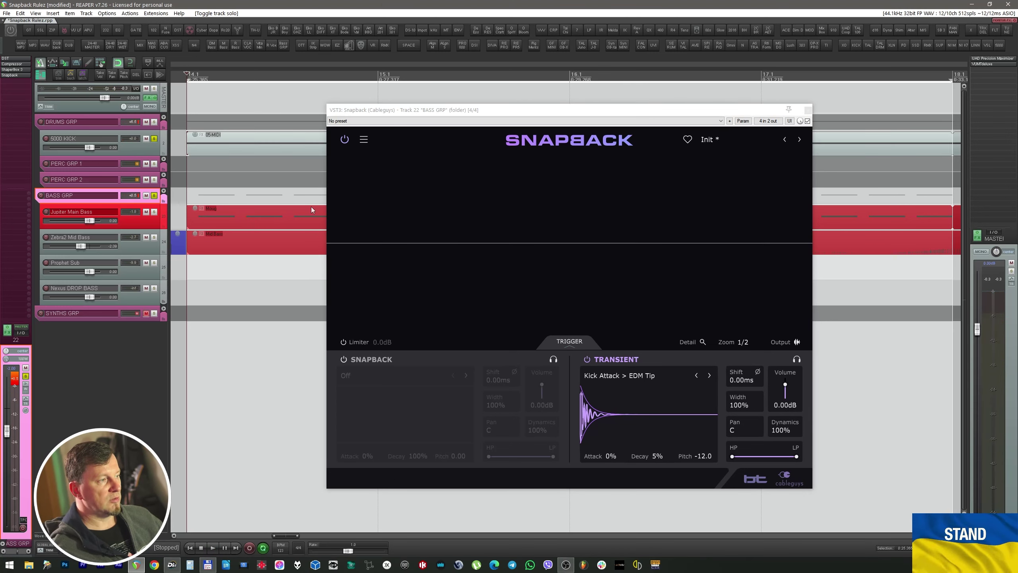
click(587, 359)
key(space)
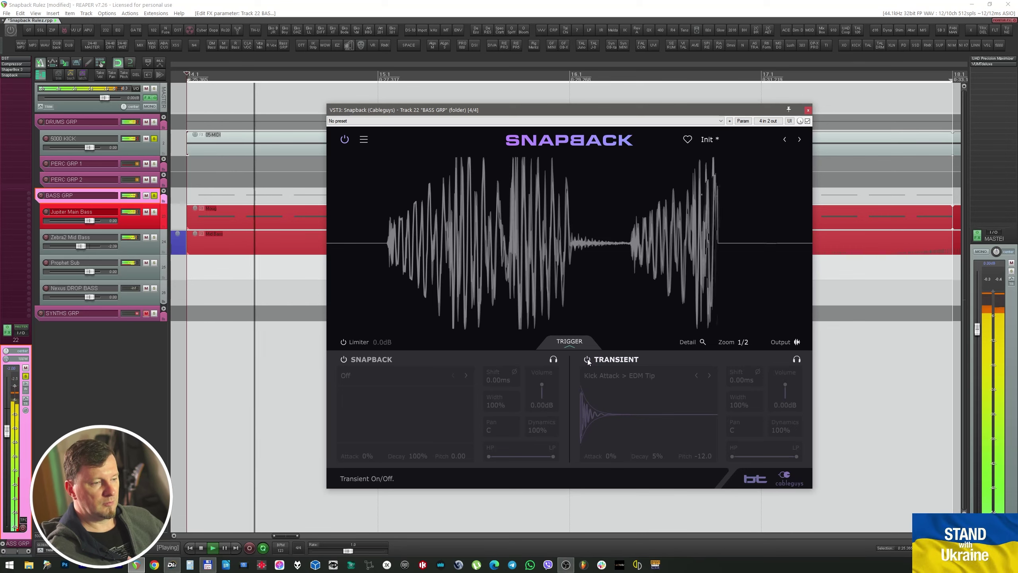
click(587, 360)
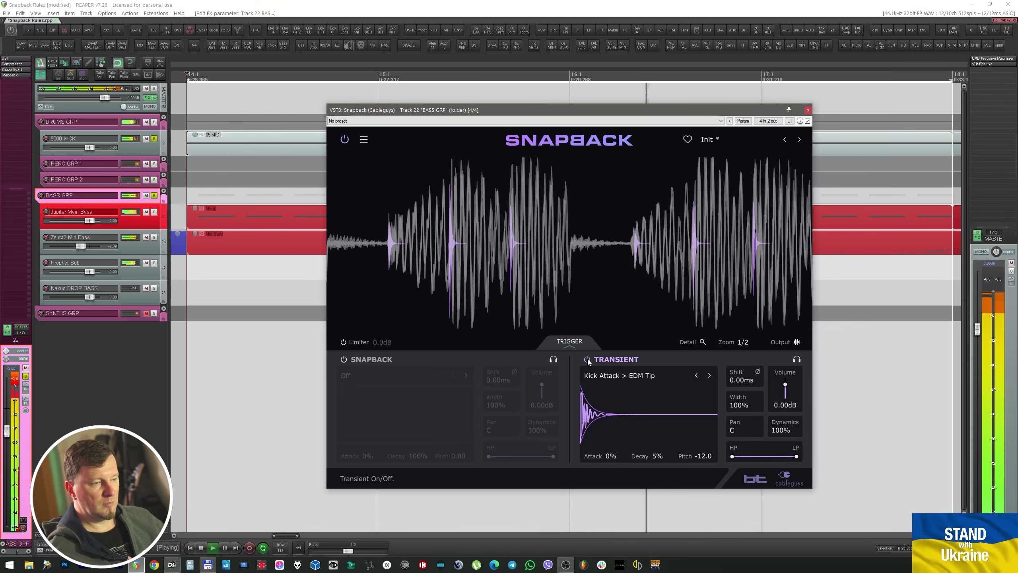
click(588, 359)
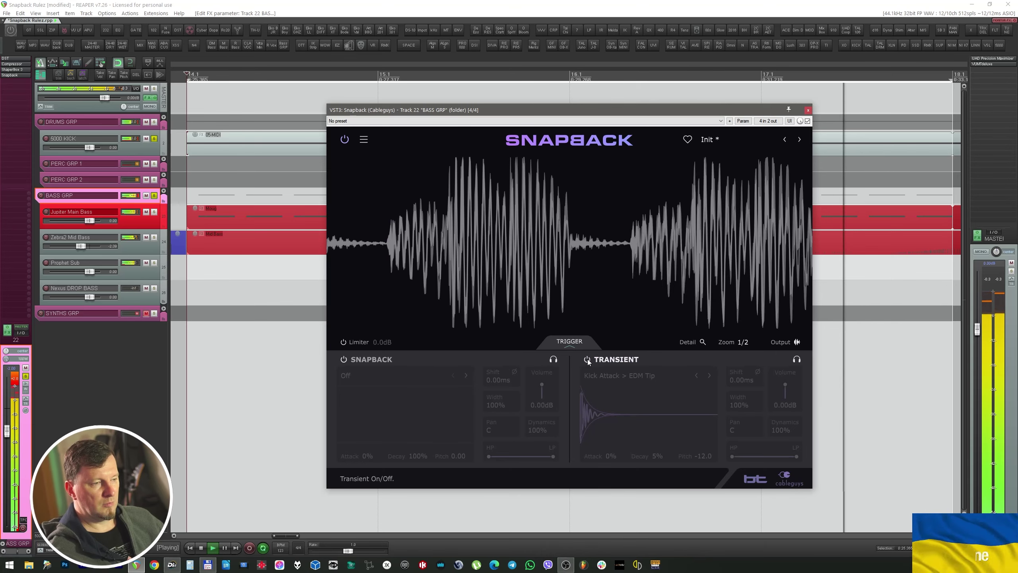
click(587, 360)
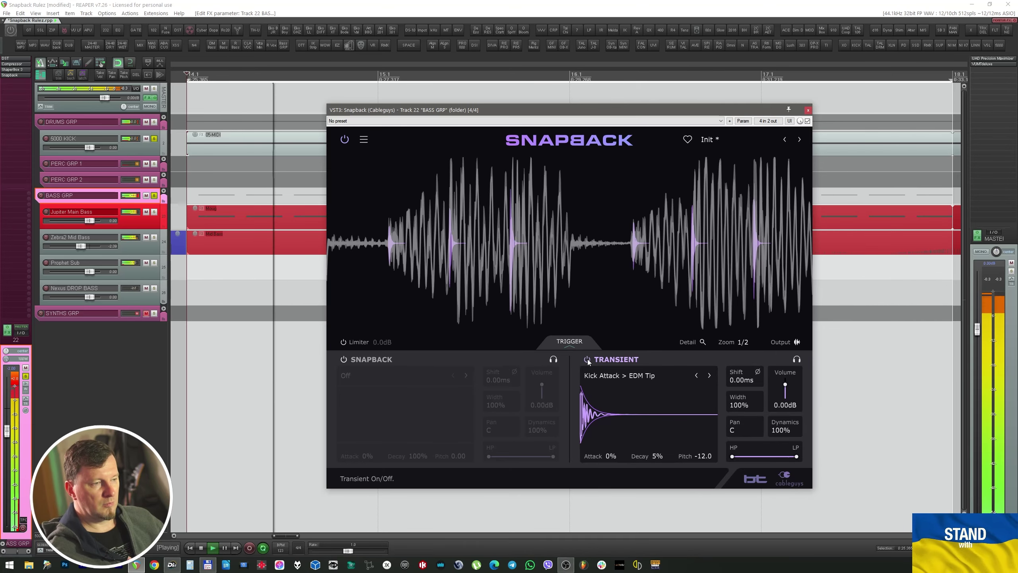
click(588, 360)
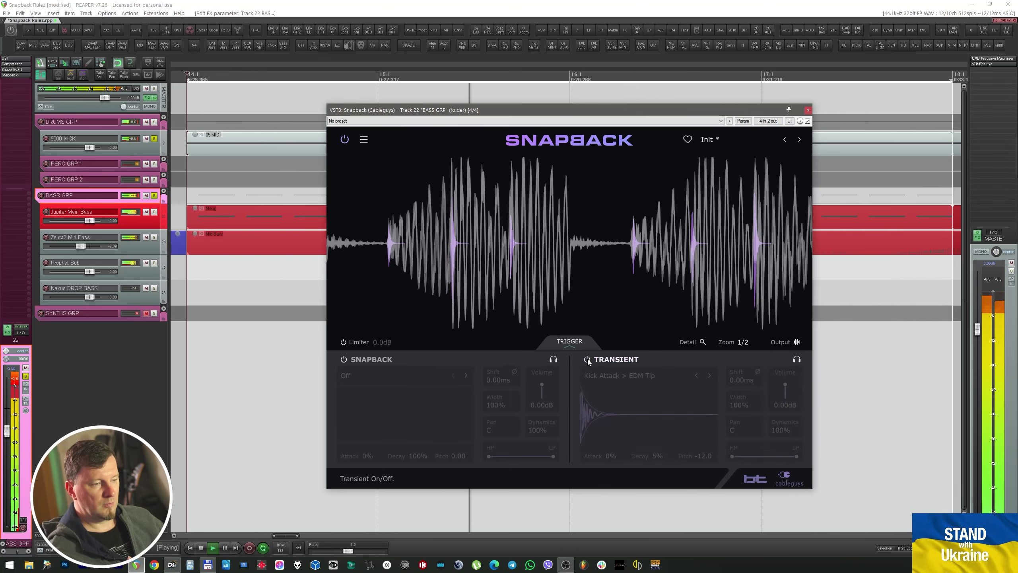
click(588, 359)
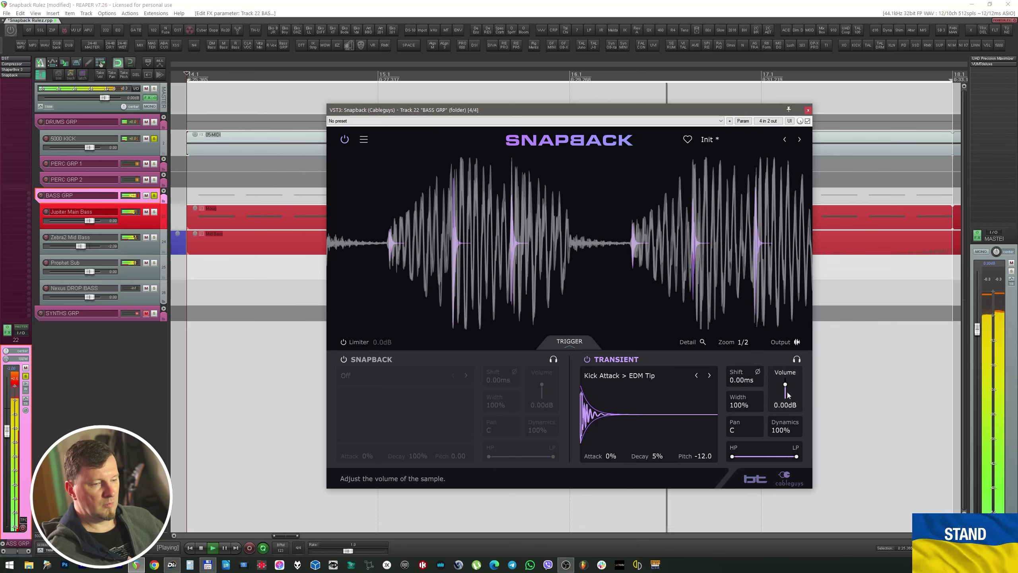
Step: Raise the bass Transient layer's Volume to 0.71 dB, stop playback and close the bass plugin window
drag(785, 385, 784, 383)
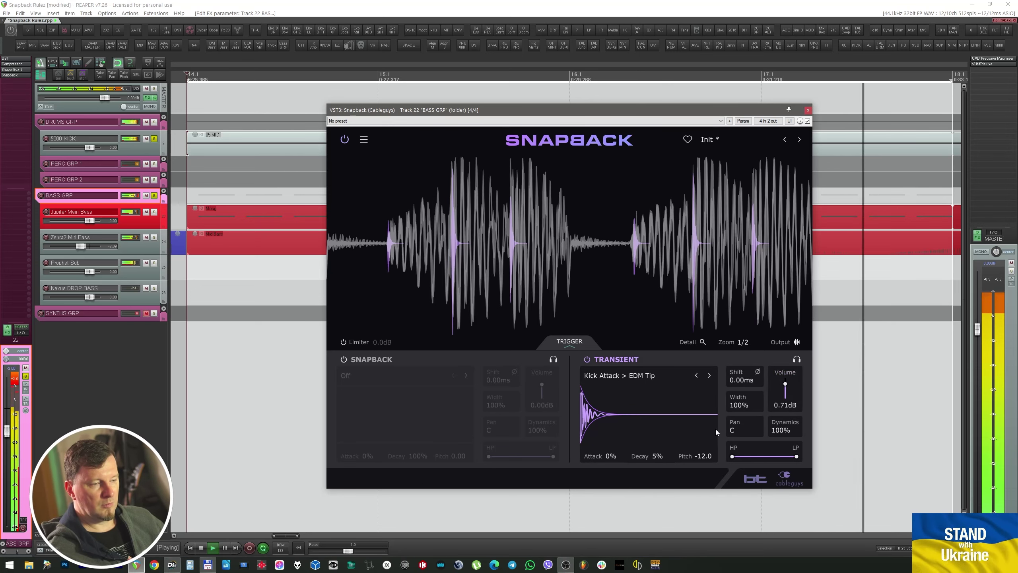
key(space)
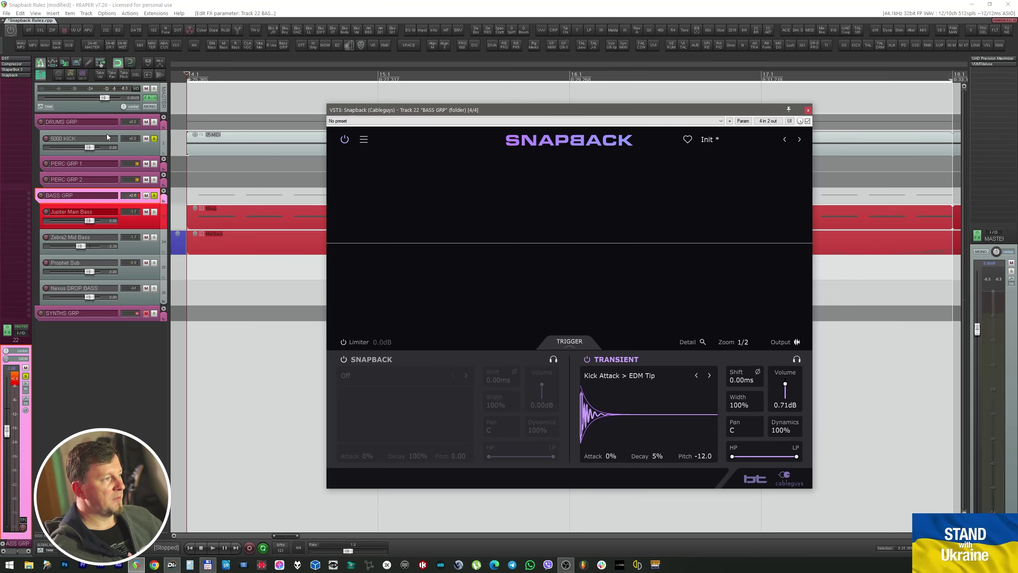
click(807, 111)
Step: On the 5000 KICK's Snapback, disable the Snapback layer and load Kick Attack EDM Tip in the Transient layer with Decay at 4%
click(326, 363)
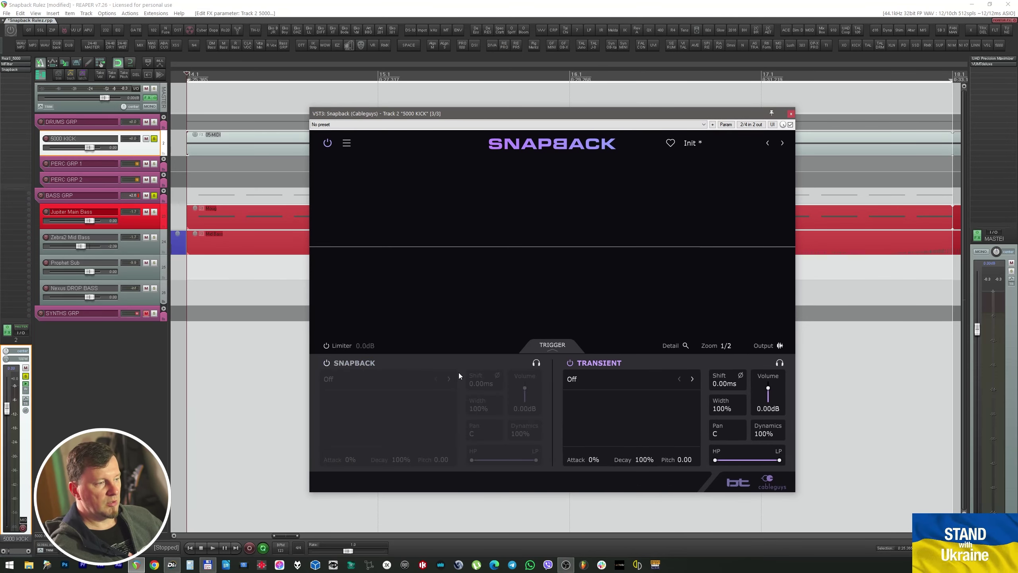
click(600, 379)
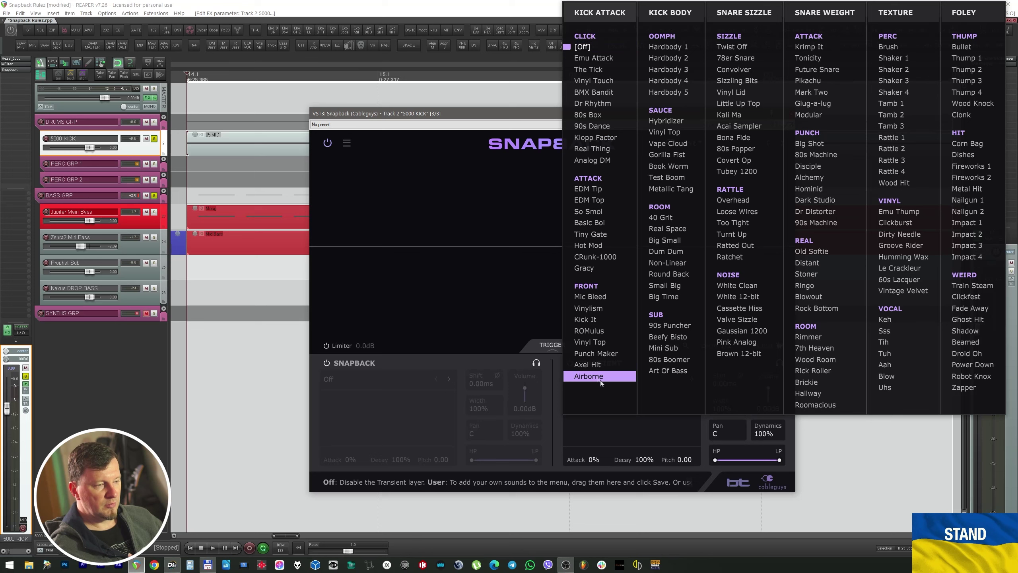
click(598, 187)
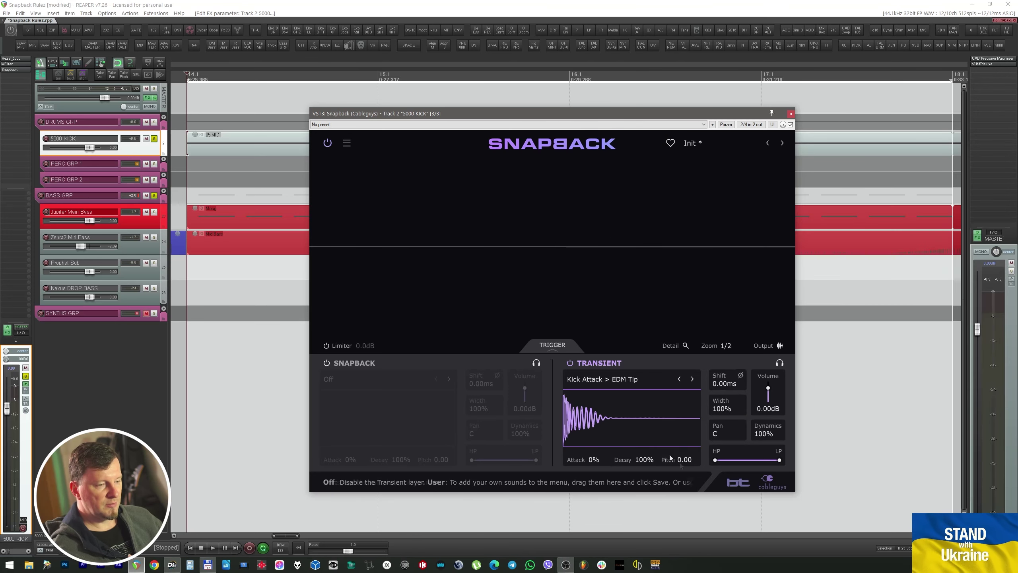
drag(631, 459, 631, 481)
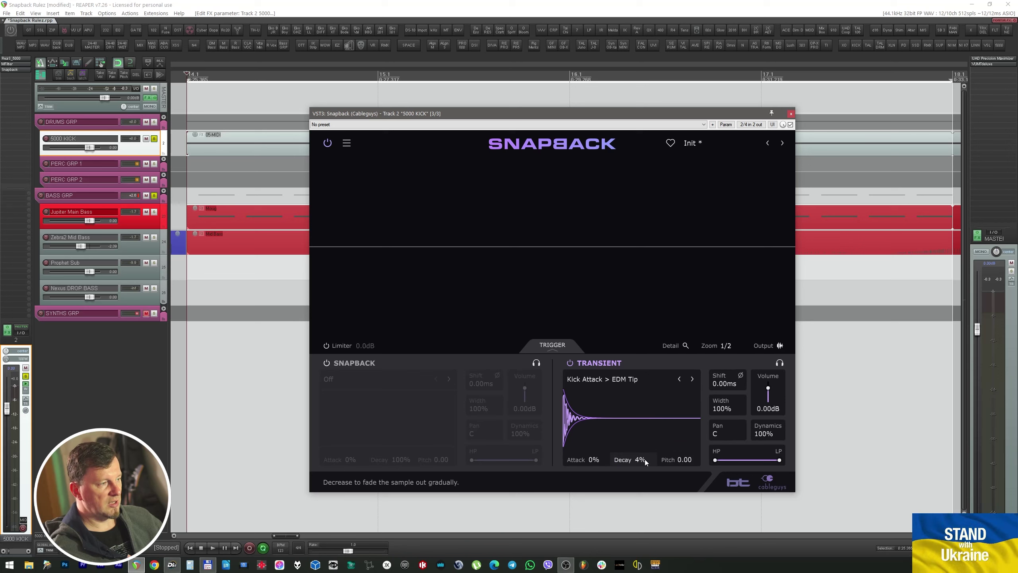
Step: Play the kick with the bass and lower the kick's Transient layer Pitch to -11.6
key(space)
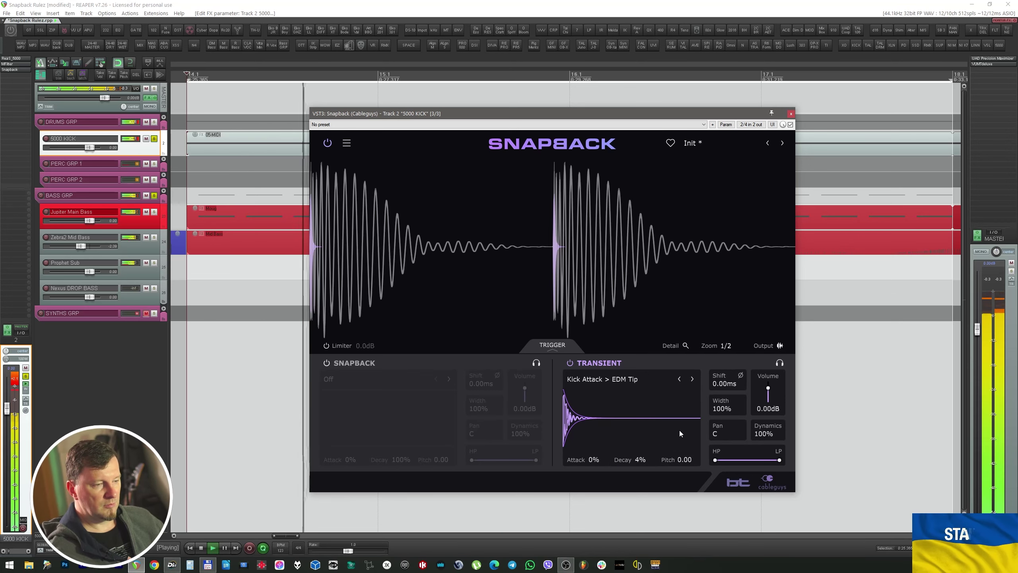
drag(682, 474, 682, 499)
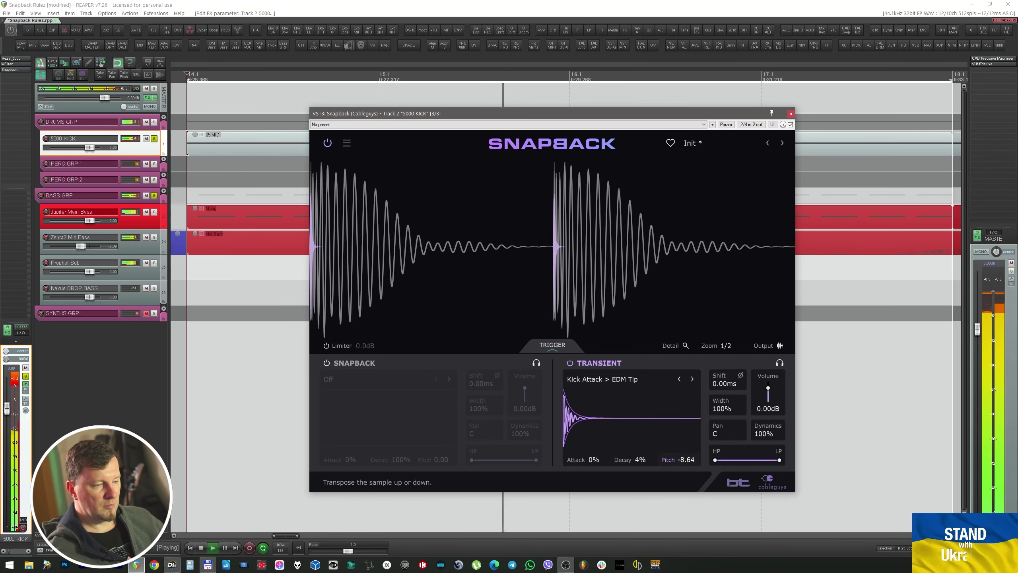
drag(696, 453, 696, 449)
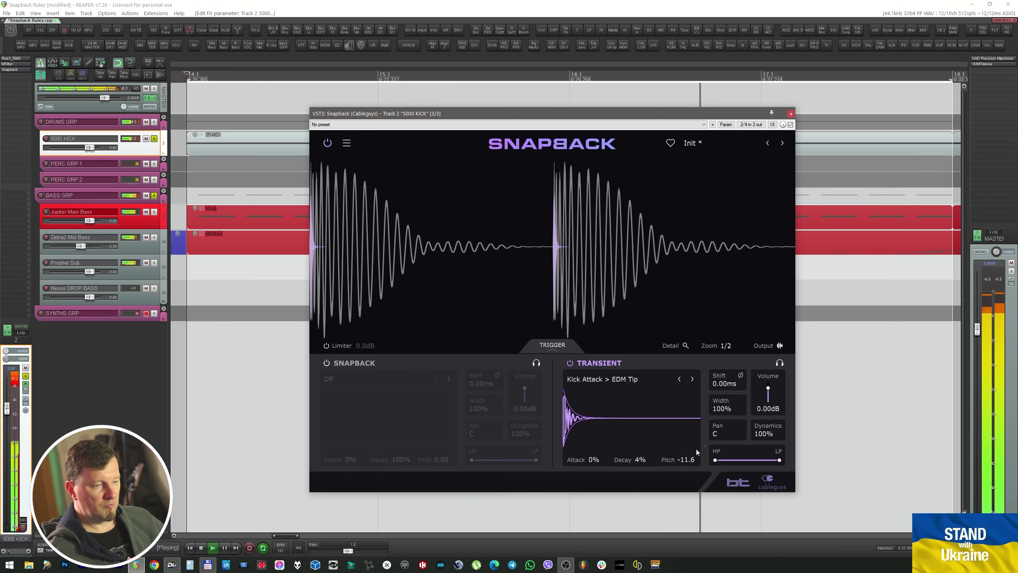
Step: Show the kick's waveform in the 10 ms detail view and set the Transient layer's Shift to -0.84 ms
click(724, 345)
click(731, 366)
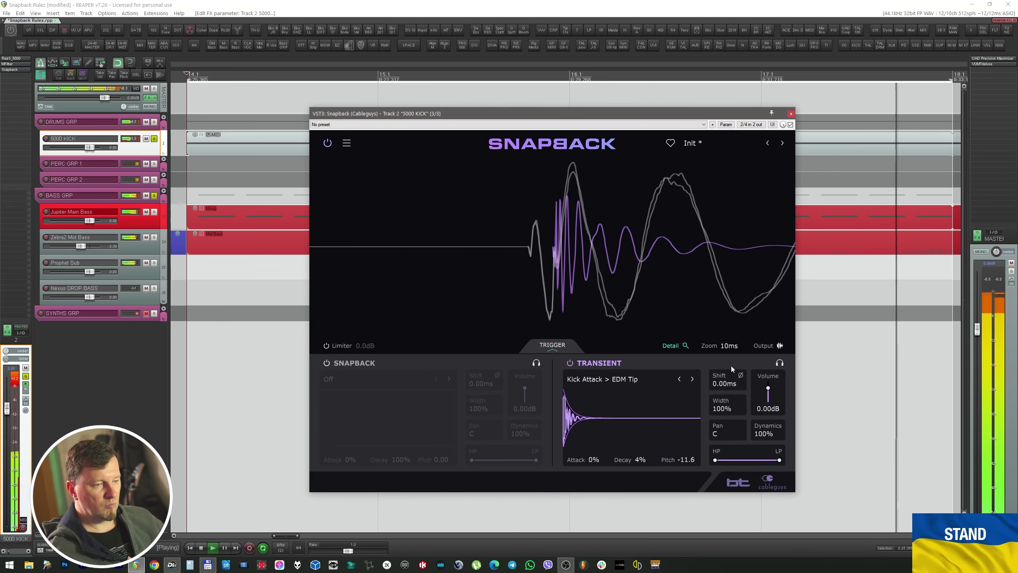
drag(729, 377, 729, 386)
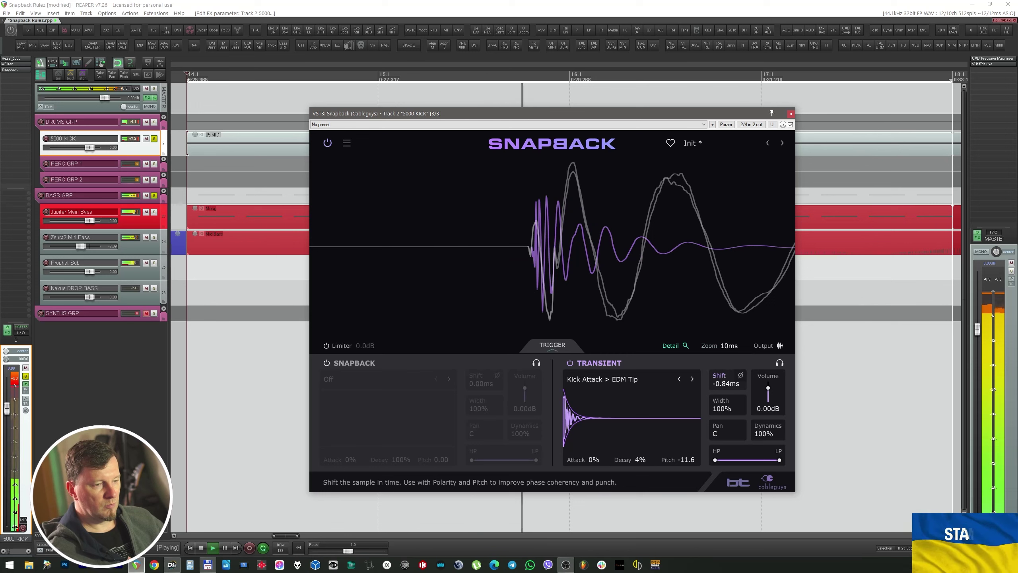
drag(719, 384, 720, 388)
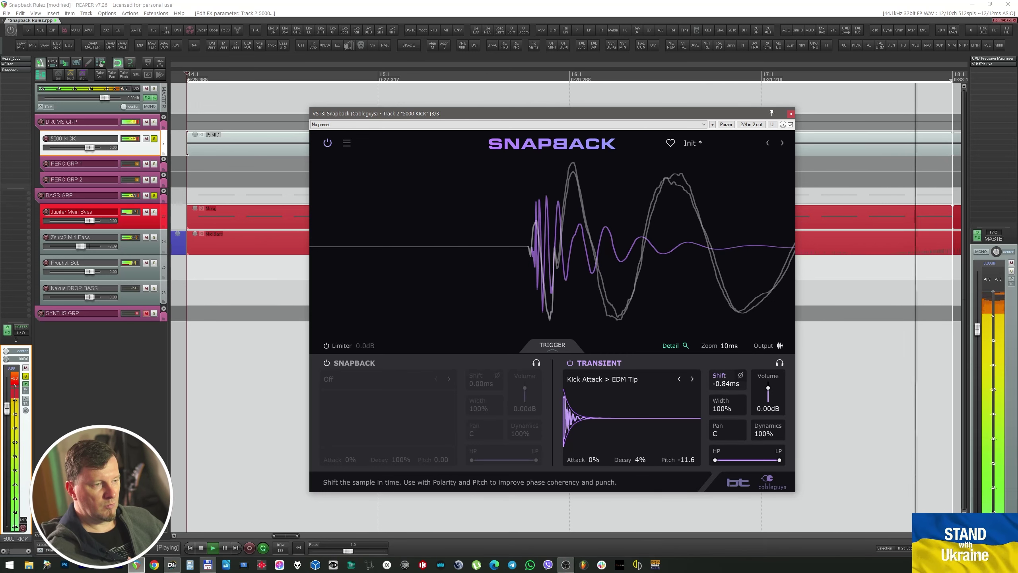
Step: Compare inverted and normal polarity of the kick's Transient sample during playback
click(741, 376)
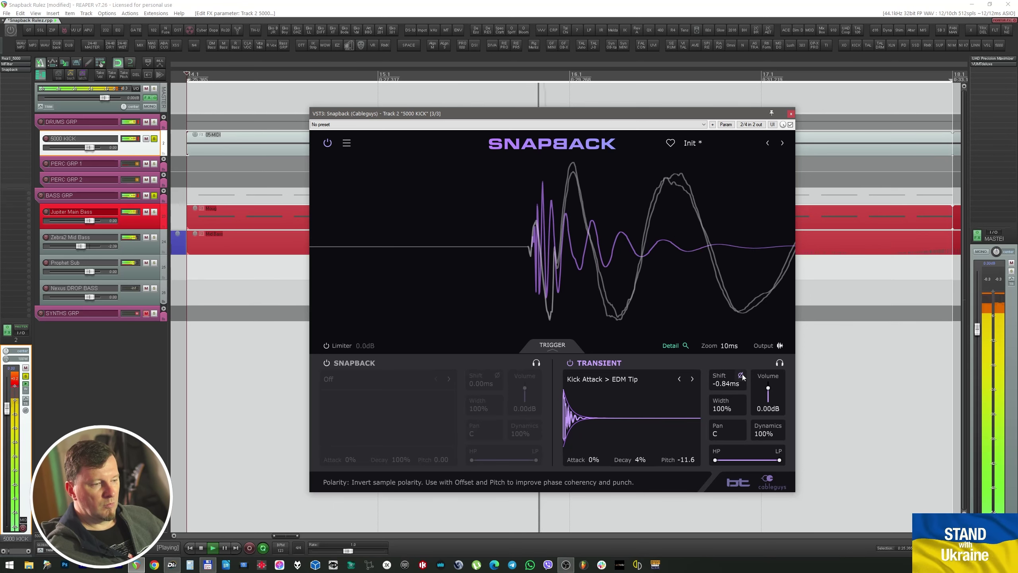
click(741, 375)
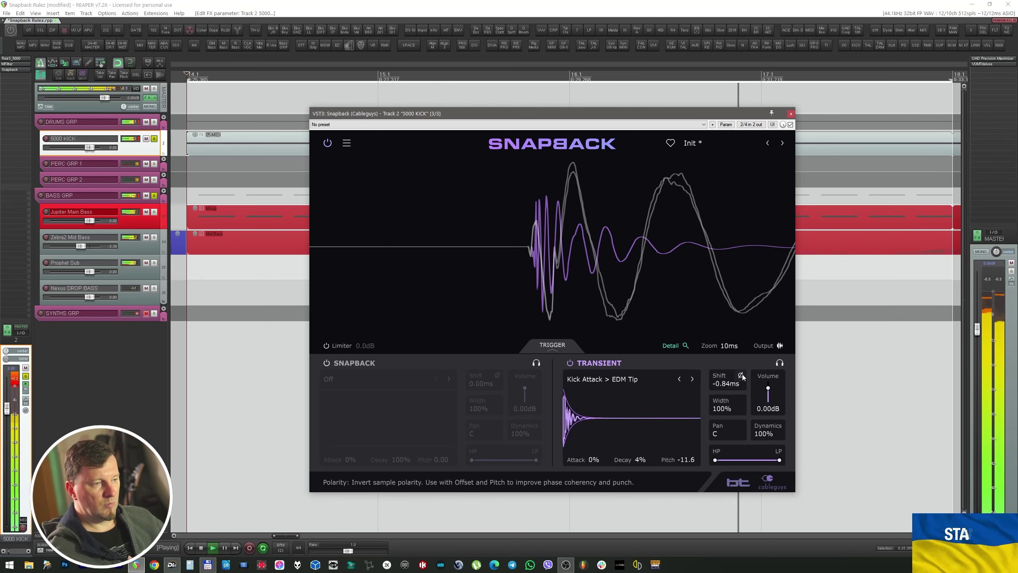
click(741, 375)
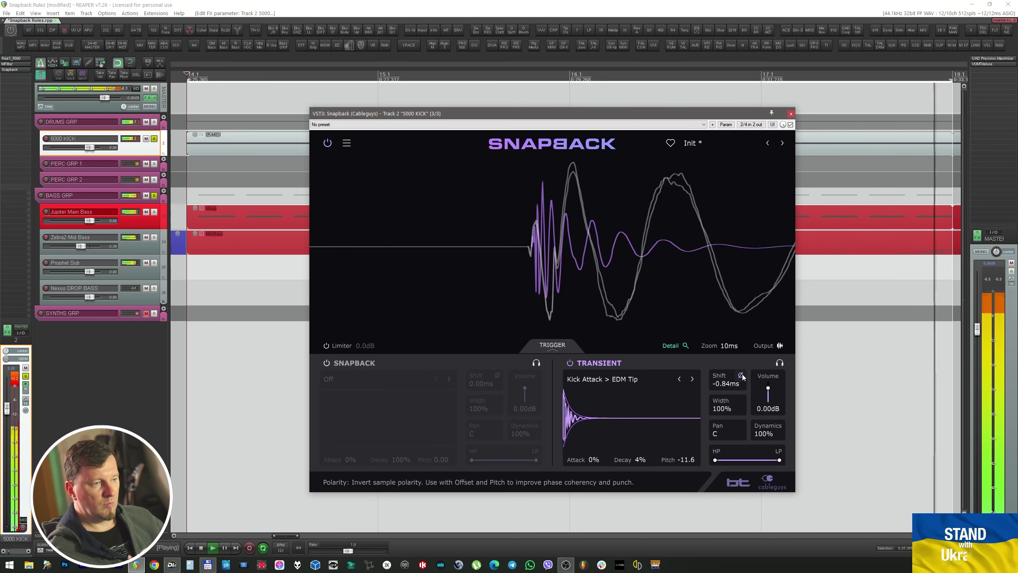
click(741, 376)
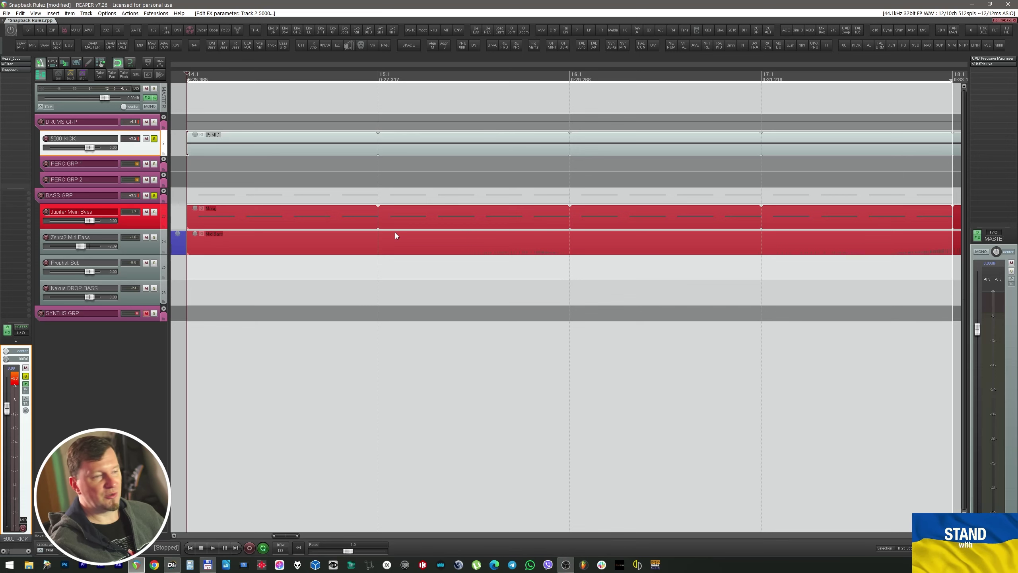
Step: Mute BASS GRP, PERC GRP 2 and PERC GRP 1 during playback, and listen to the kick and clap without them
key(space)
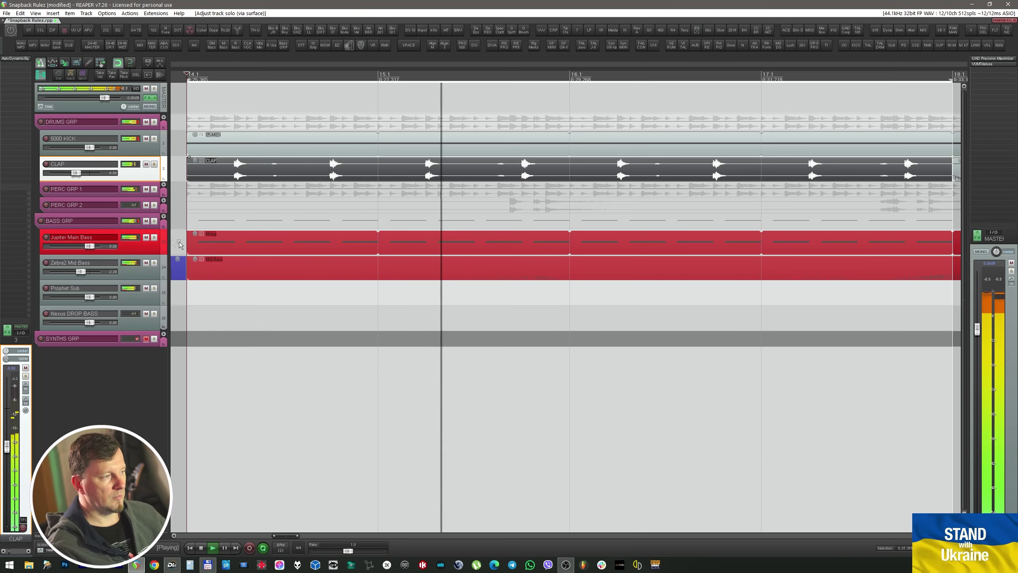
click(146, 221)
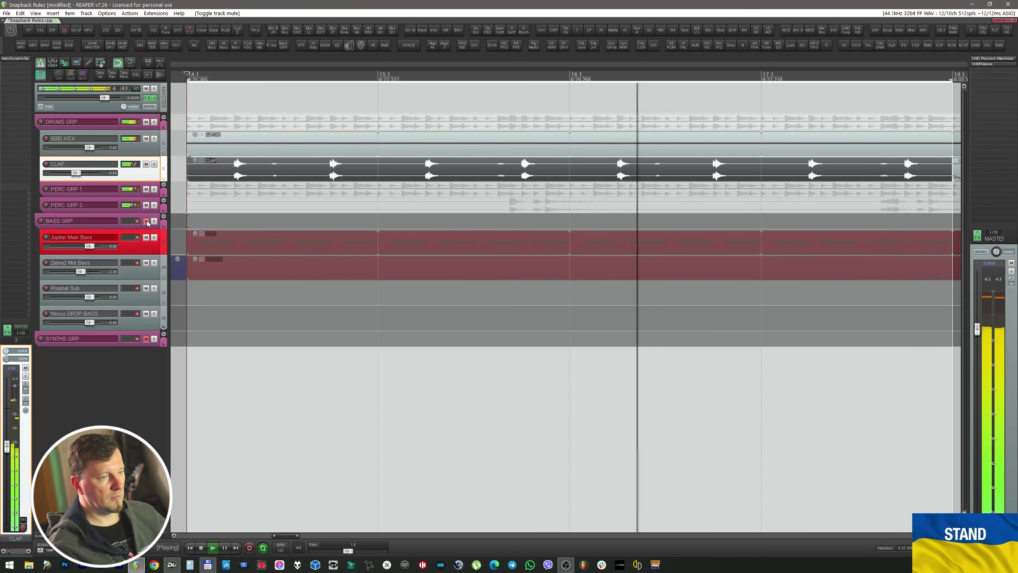
click(147, 205)
click(147, 190)
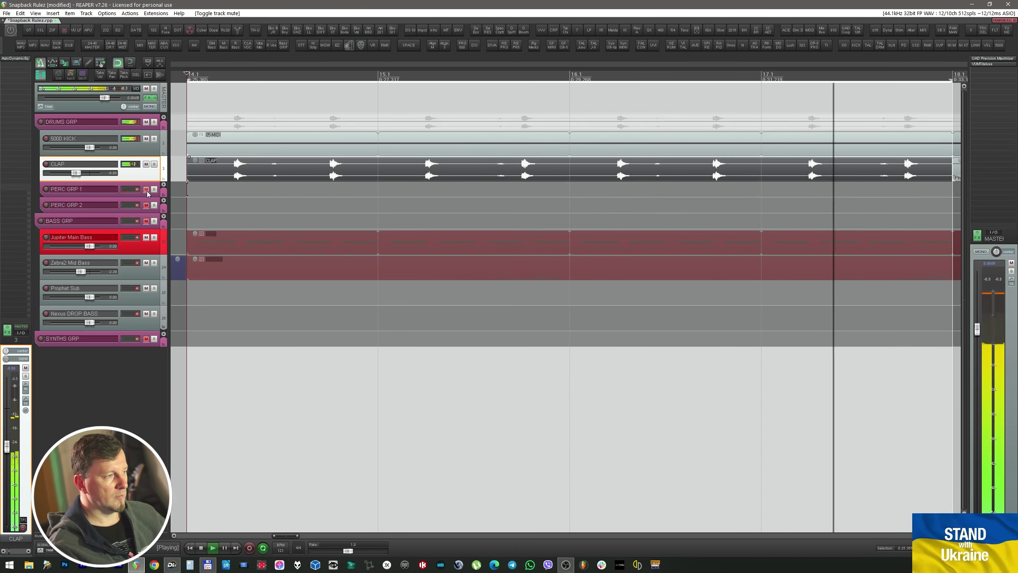
key(space)
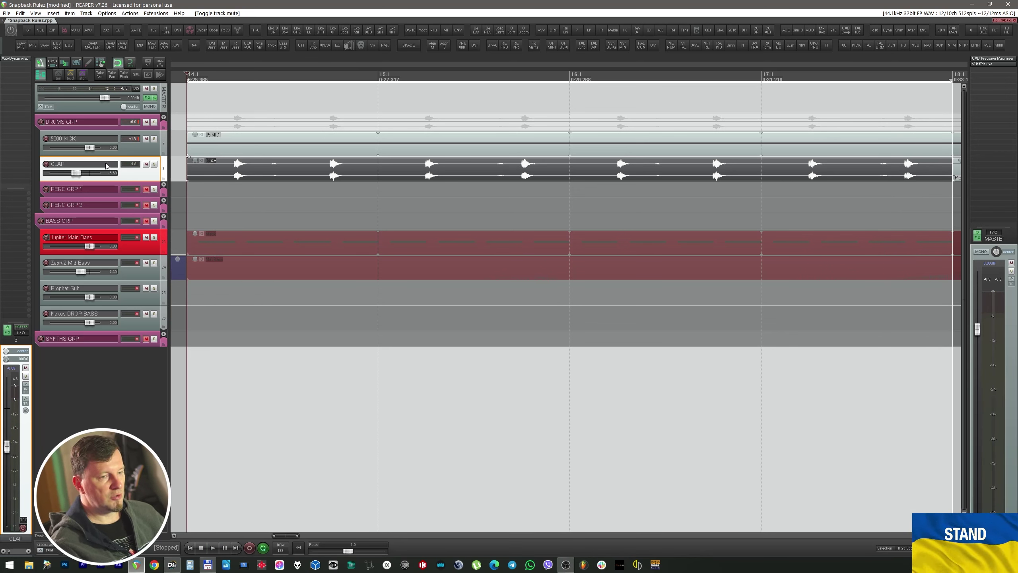
key(space)
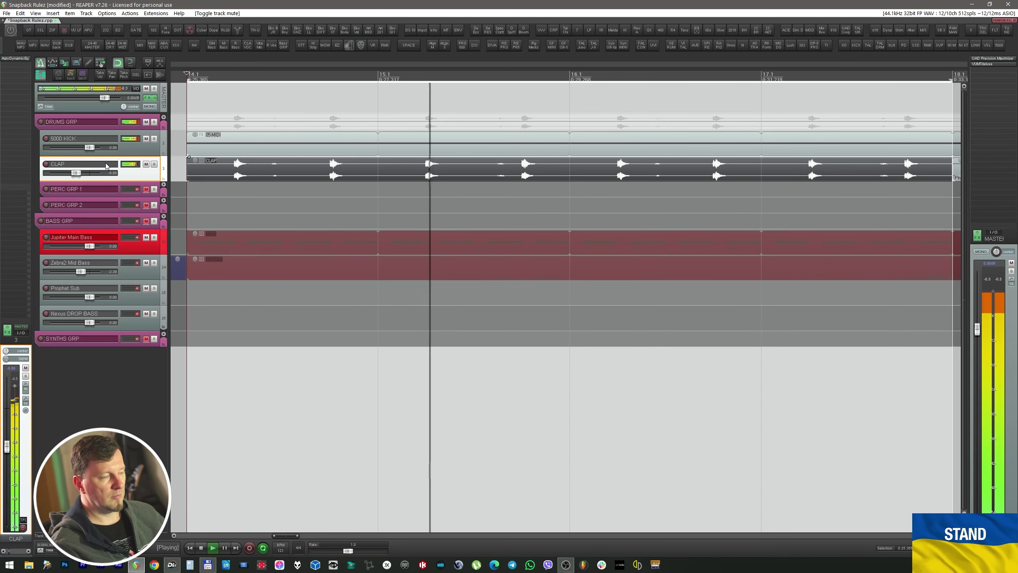
key(space)
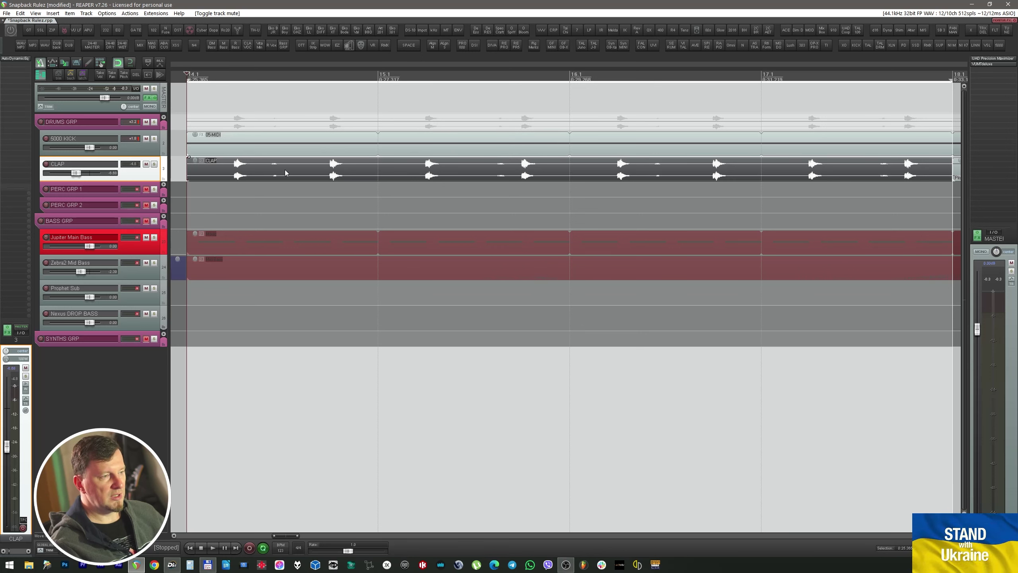
Step: Copy the CLAP item to a new track below, split it every half bar and mute the first, third, fifth and seventh pieces
drag(285, 169, 290, 189)
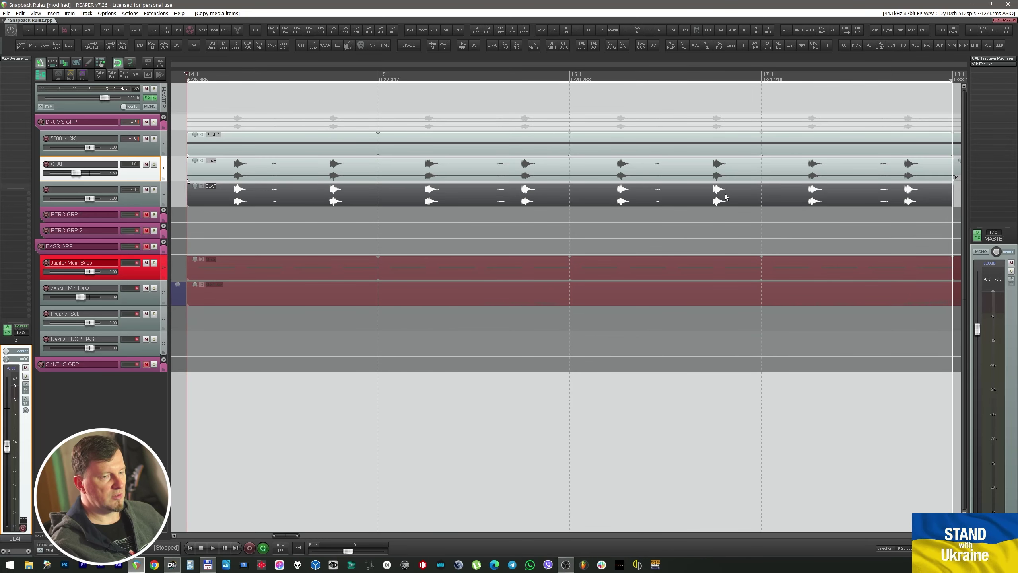
key(s)
alt+click(233, 196)
alt+click(443, 200)
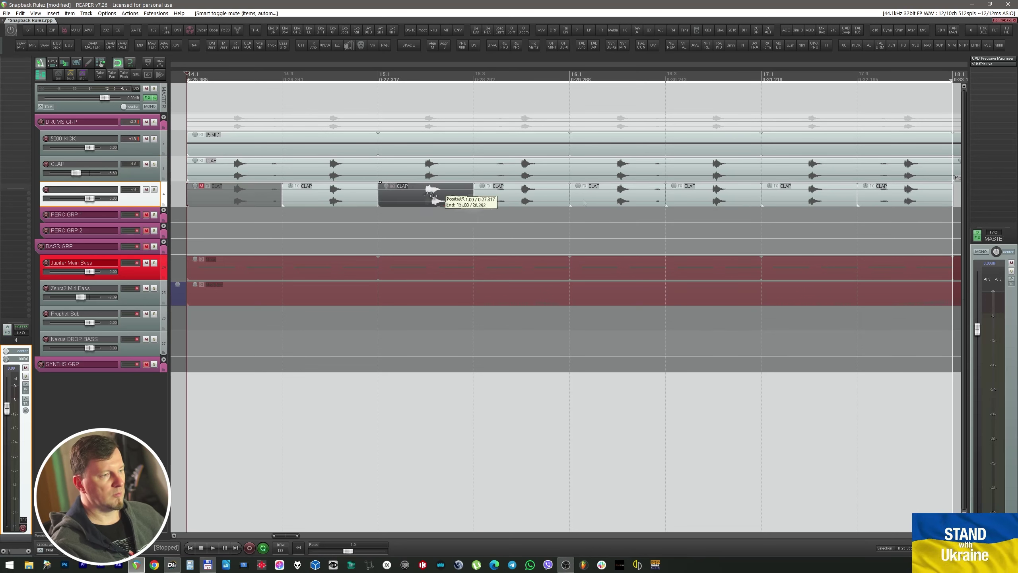
alt+click(617, 199)
alt+click(799, 202)
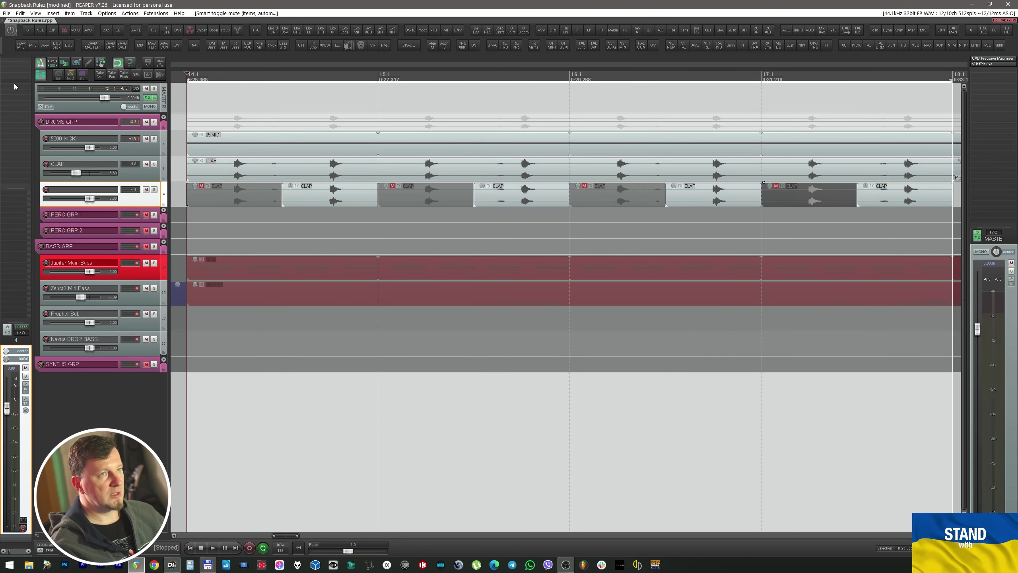
Step: Insert Snapback with its Transient layer off on the copied clap track and check the soloed track's trigger detection during playback
key(ctrl+shift+s)
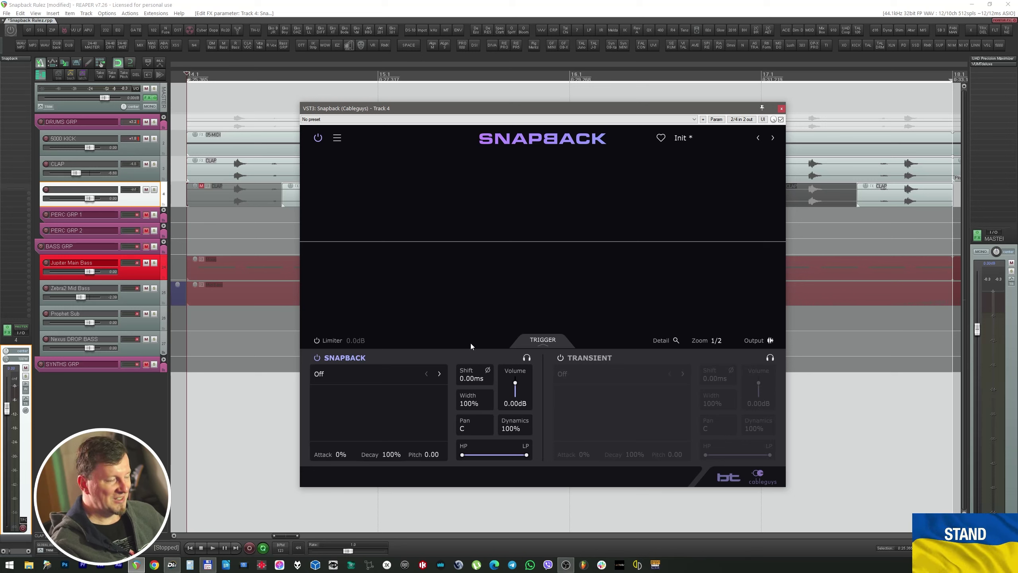
click(545, 339)
key(space)
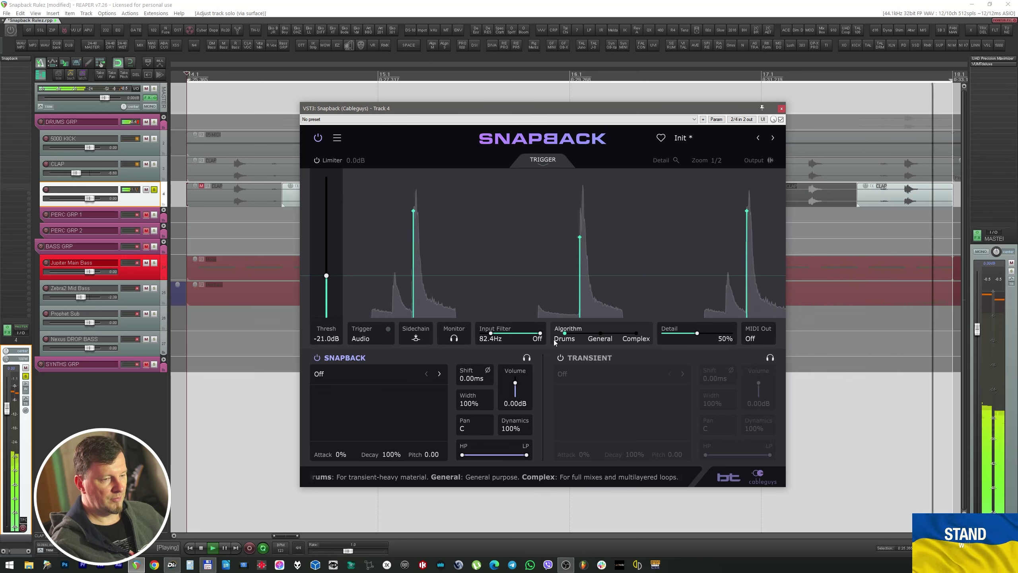
click(544, 160)
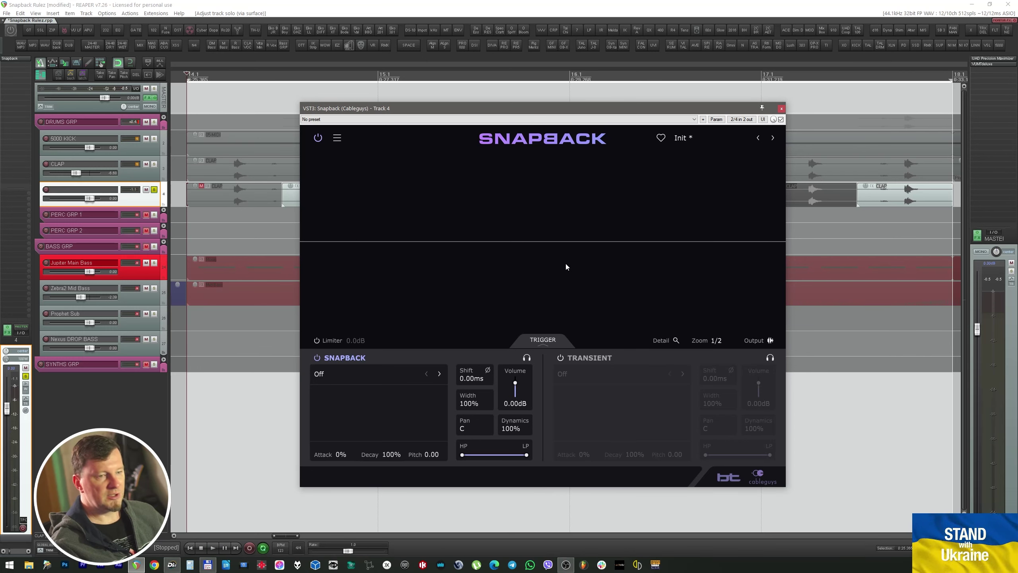
Step: Load the Short Clap sample Small Clap 1 in the clap's Snapback layer and listen to it in playback
click(399, 369)
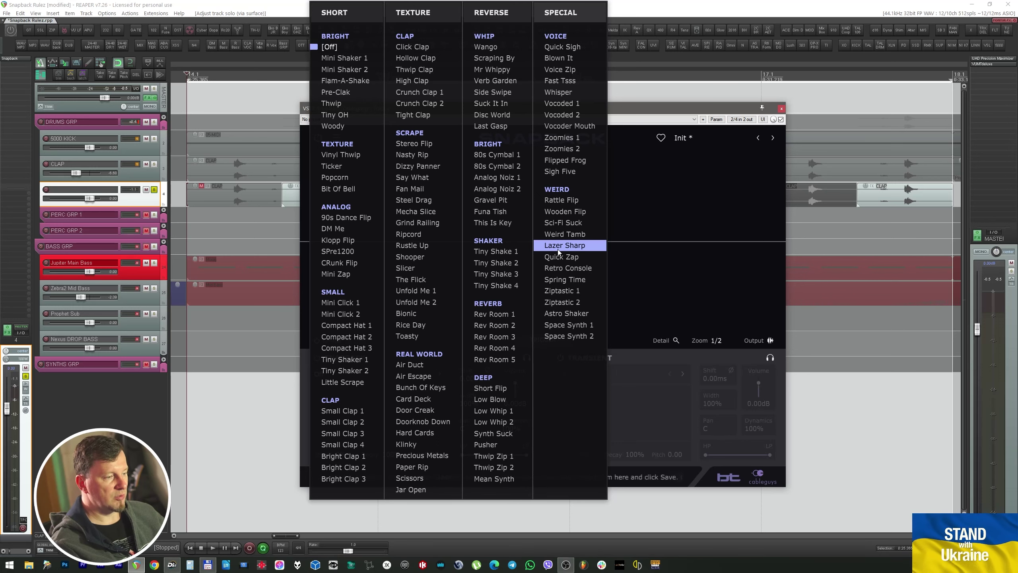
click(349, 411)
key(space)
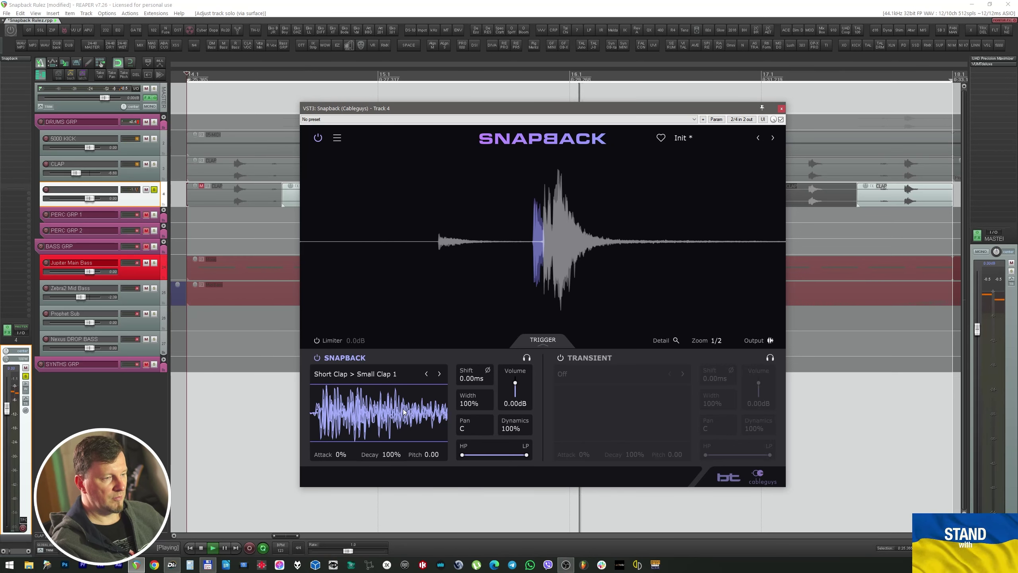
key(space)
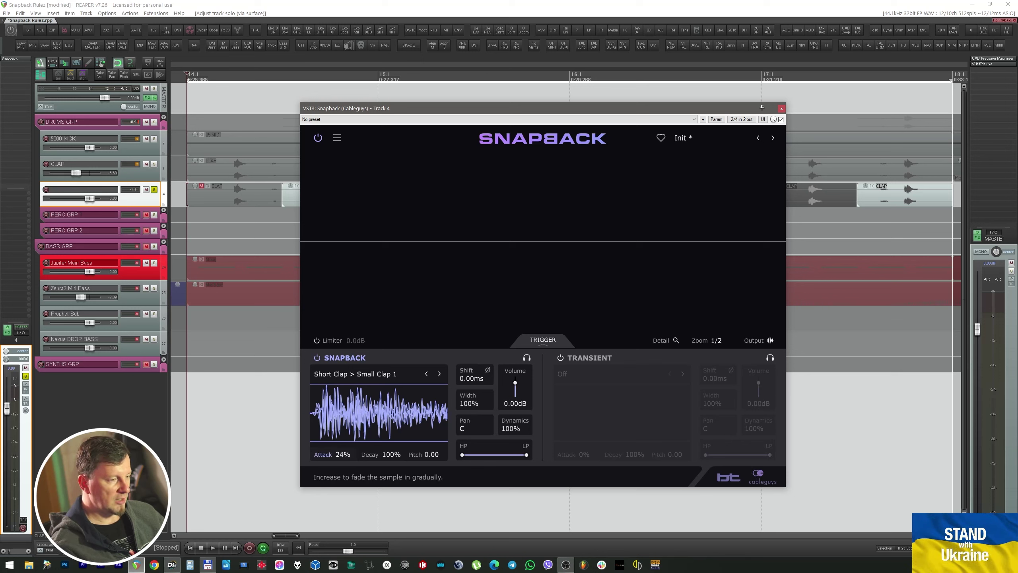
Step: Set the clap's Snapback layer to Attack 93% and Volume 6.00 dB during playback, and switch its sample to Small Clap 2
drag(332, 454, 333, 436)
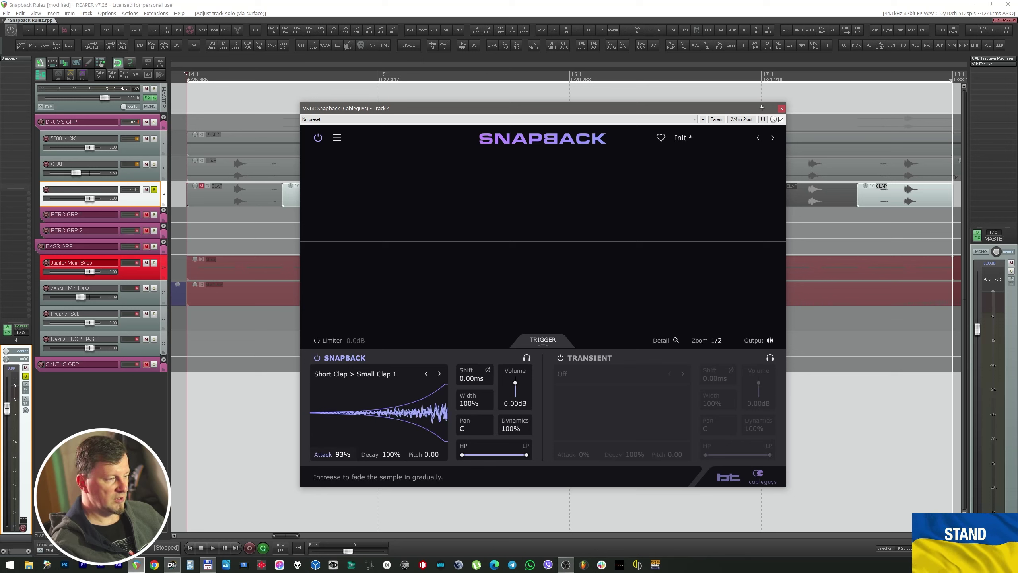
key(space)
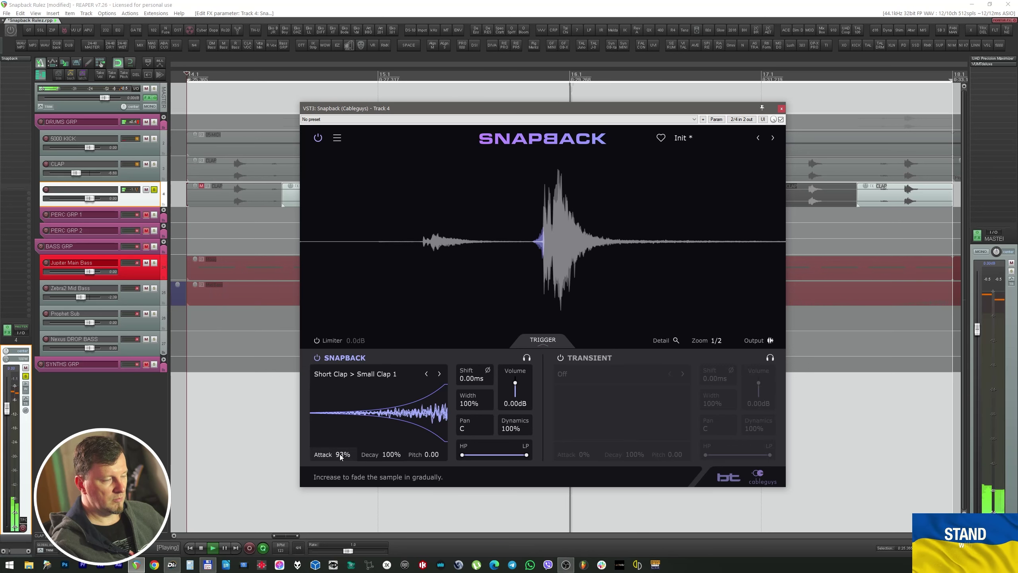
drag(515, 383, 515, 379)
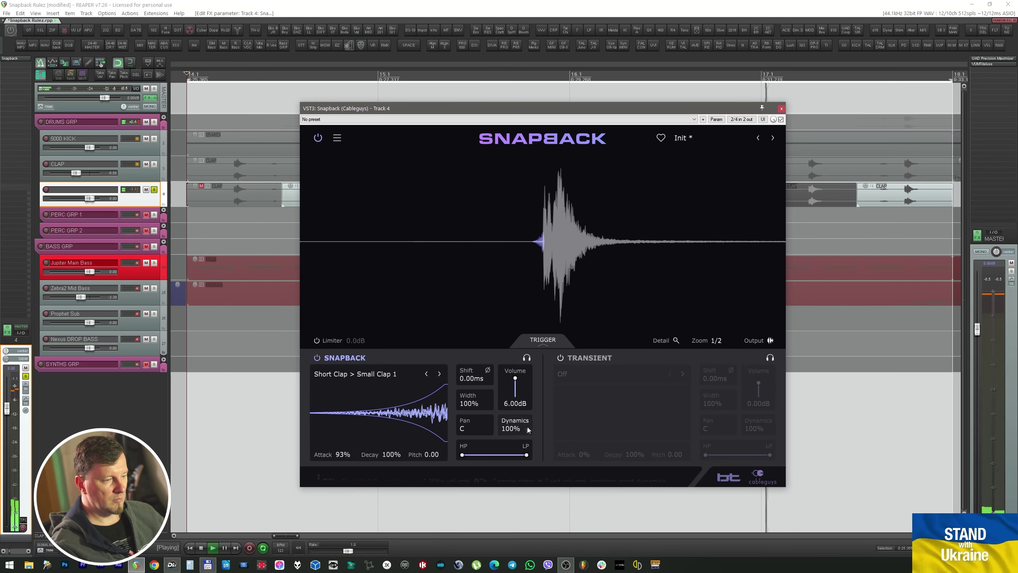
click(439, 374)
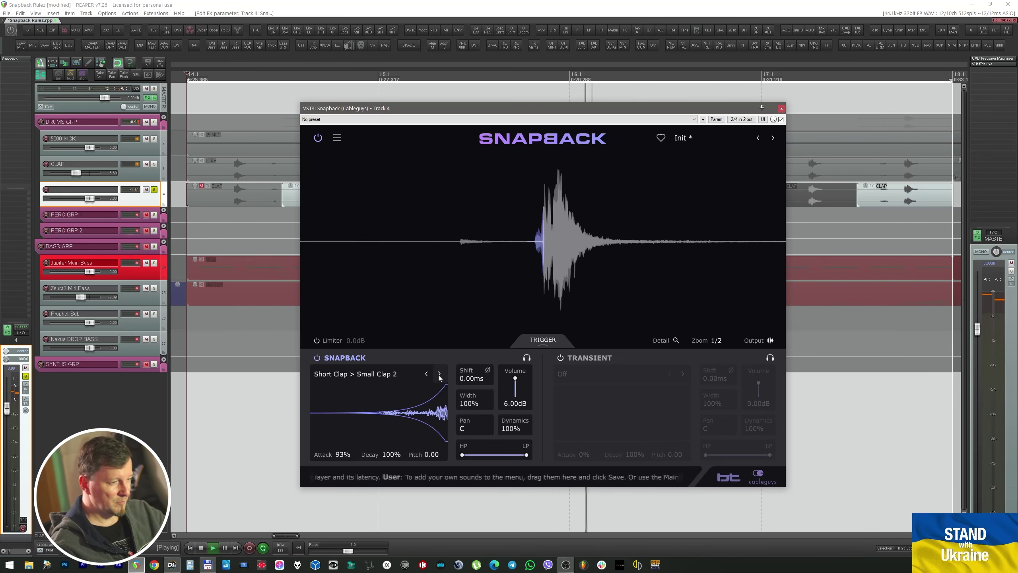
Step: Audition Small Clap 3, set the Snapback layer's Attack to 90%, and load the Reverse Bright sample Analog Noiz 2 at Pitch -3.96
click(439, 373)
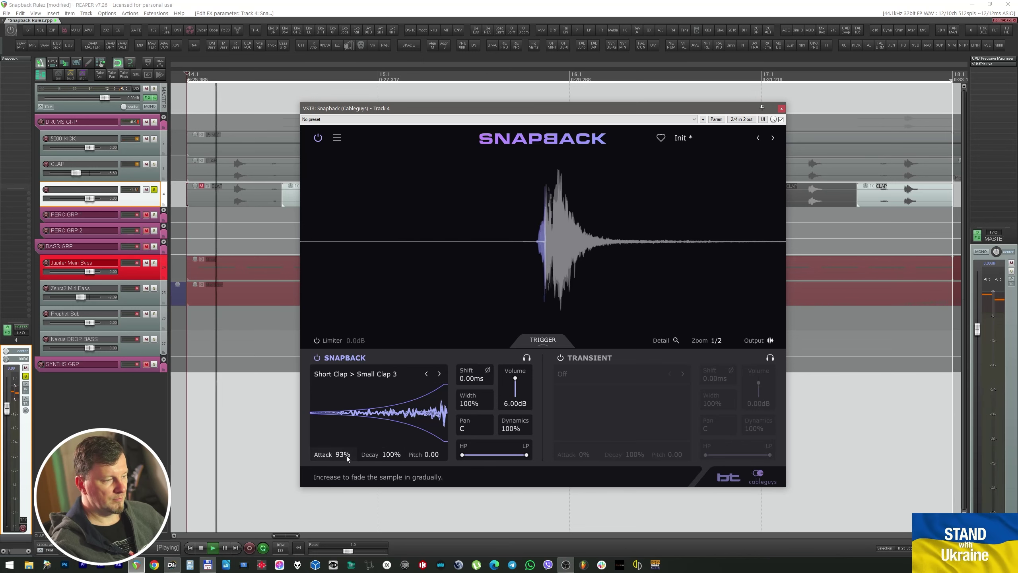
drag(343, 454, 343, 459)
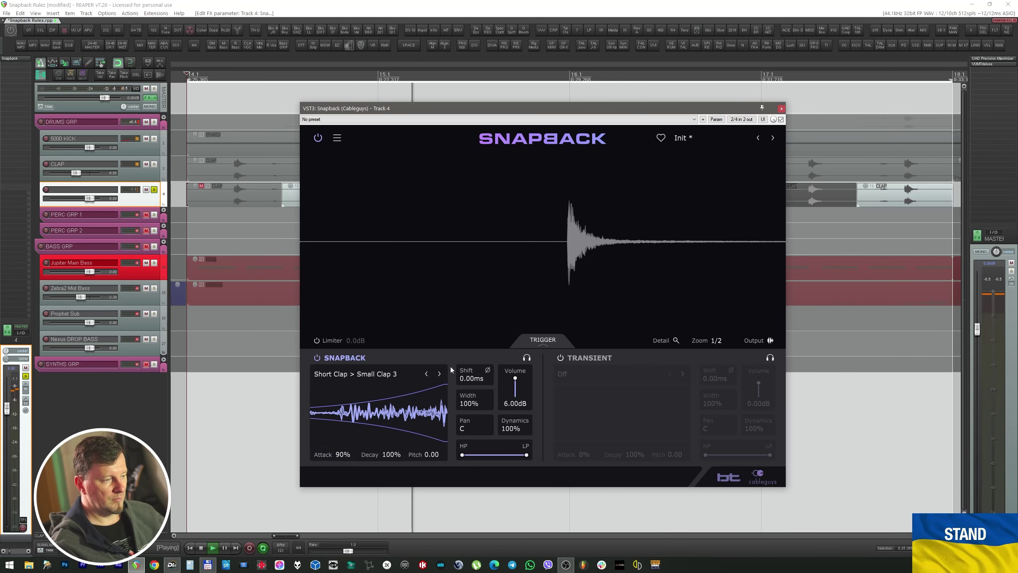
click(400, 375)
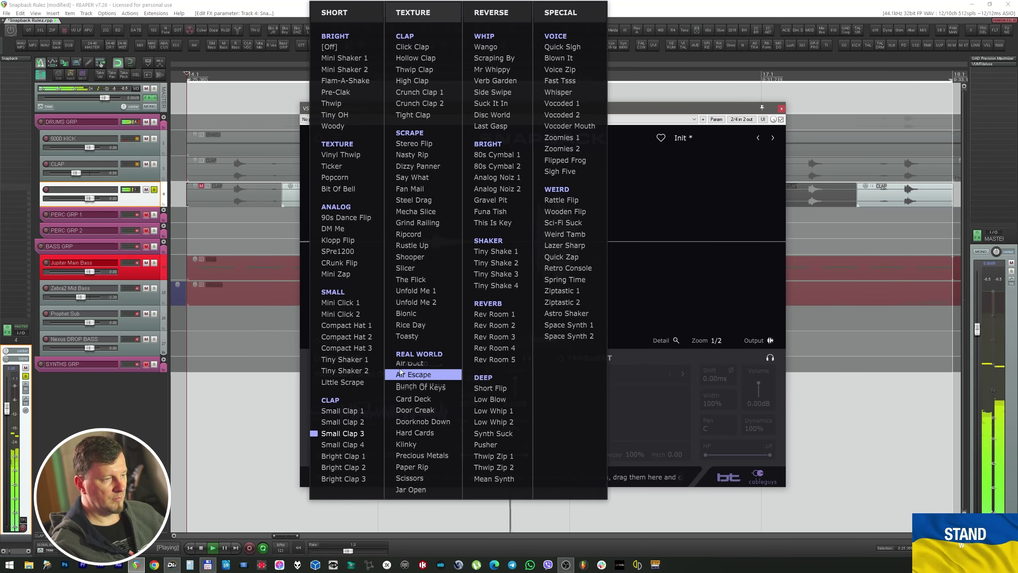
click(500, 190)
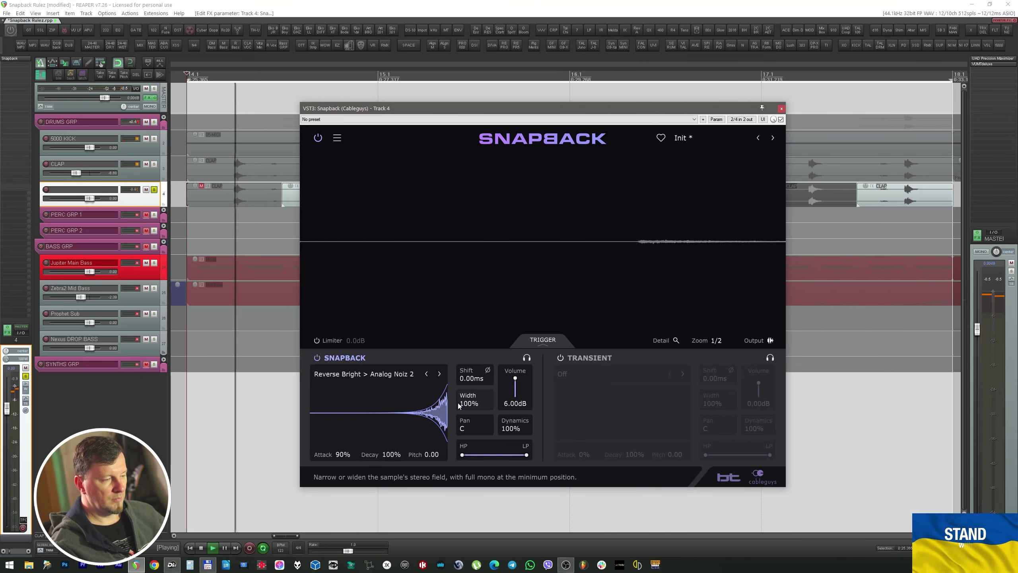
drag(425, 454, 424, 471)
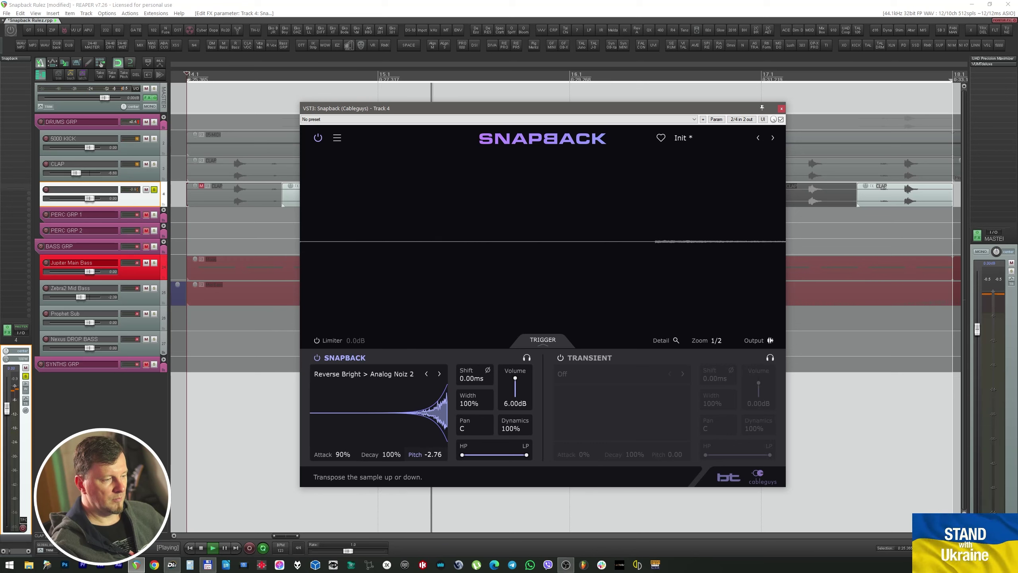
key(space)
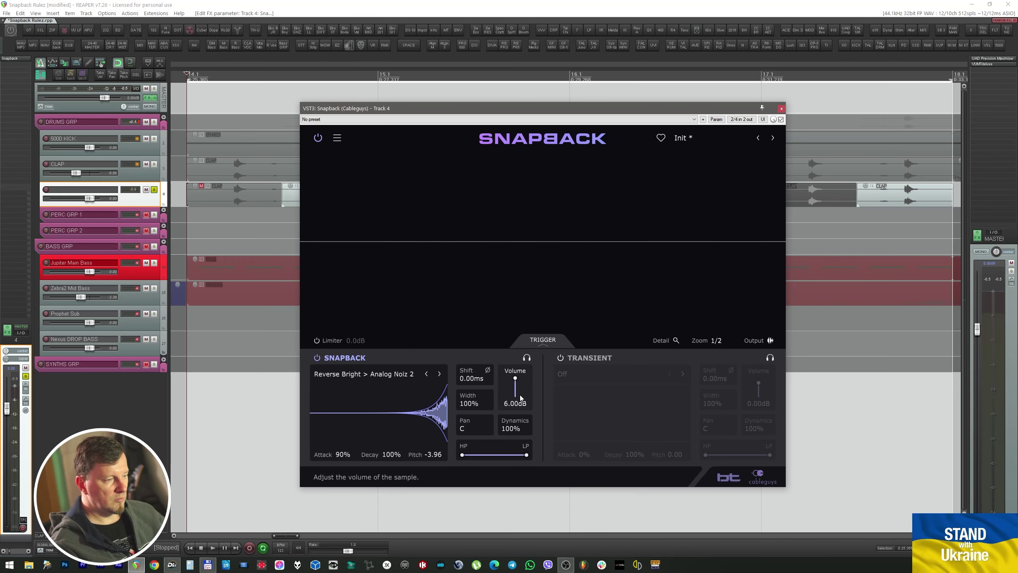
Step: Raise the clap's trigger threshold to -9.36 dB, check the detection in playback and solo the Snapback layer
click(542, 340)
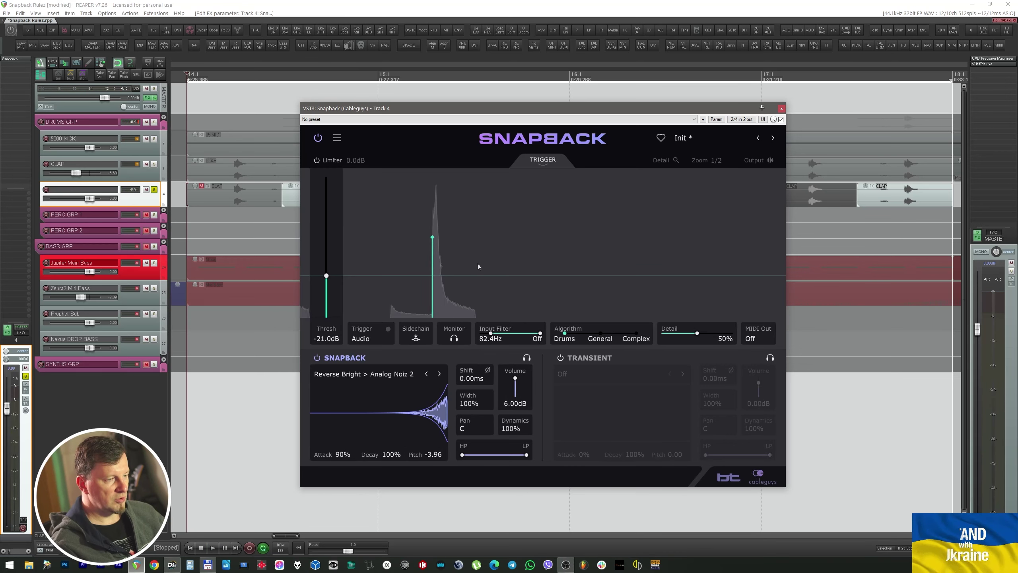
drag(324, 280, 325, 236)
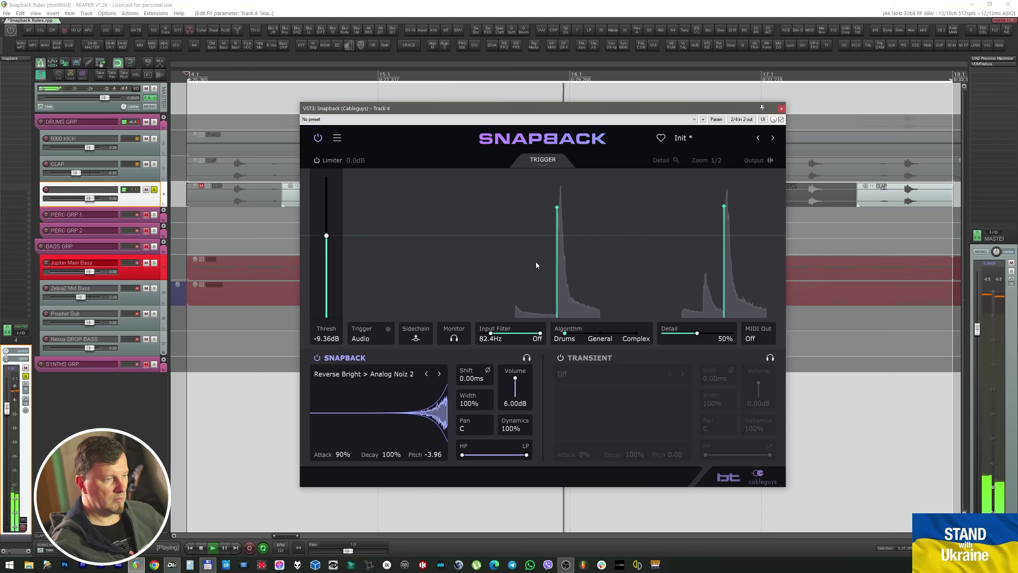
key(space)
click(543, 160)
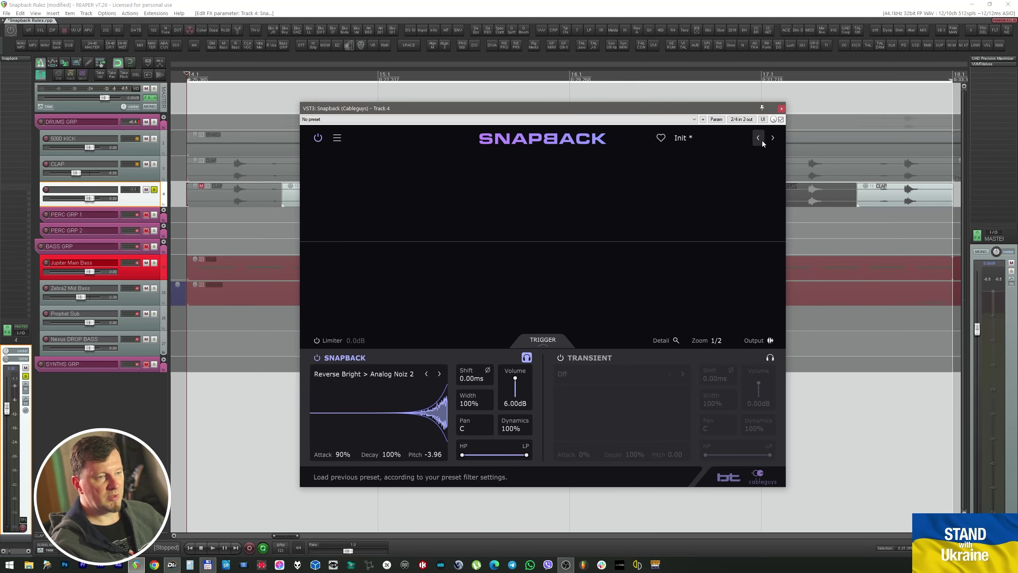
Step: Unsolo the copied clap track, listen to it with the drums and set its Snapback layer's Attack to 84%
click(781, 108)
key(space)
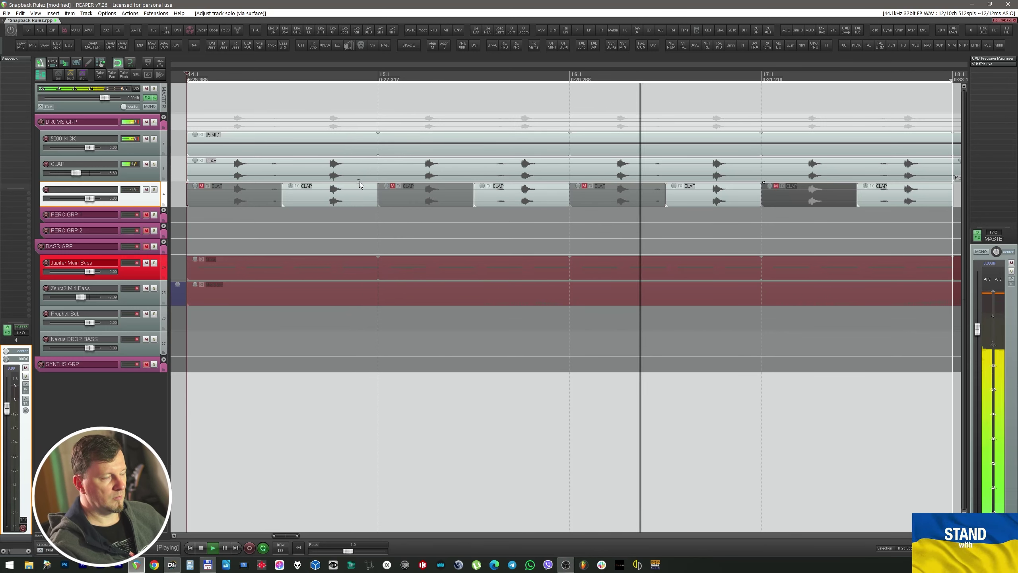
key(space)
click(13, 60)
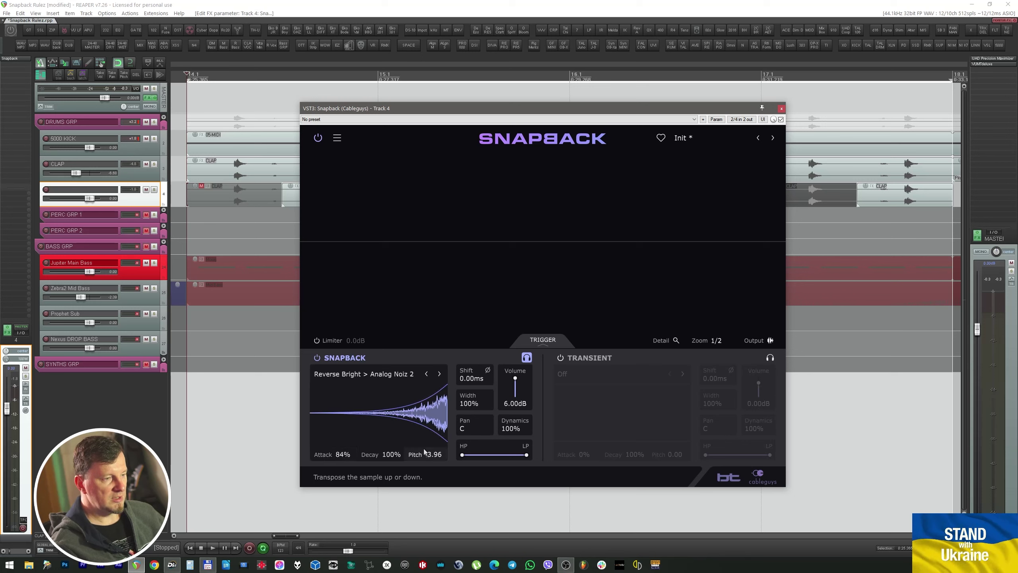
key(space)
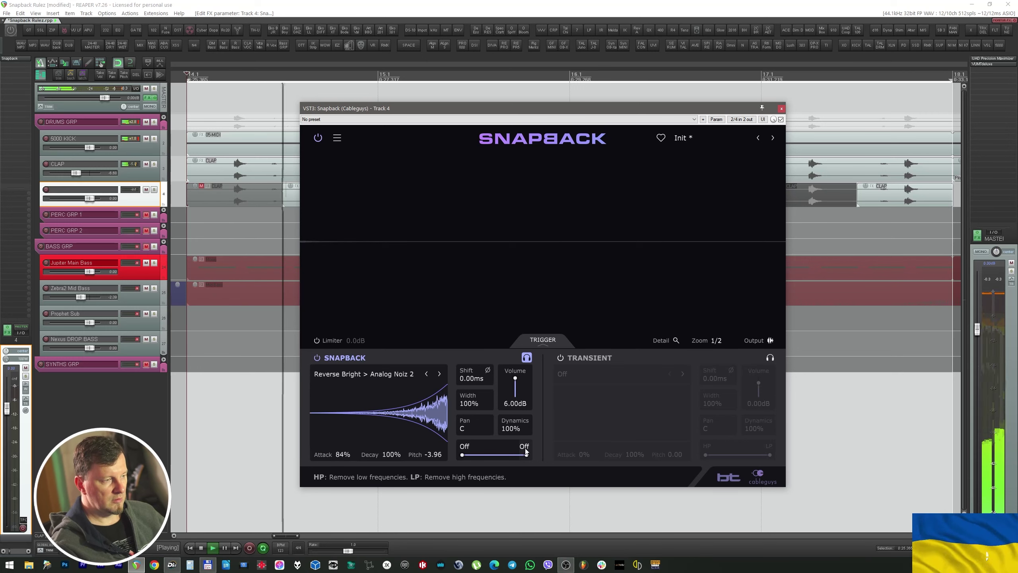
Step: Compare the Snapback layer's volume at 0.00 and 6.00 dB in playback, and switch its sample through Gravel Pit to Funa Tish
double_click(517, 385)
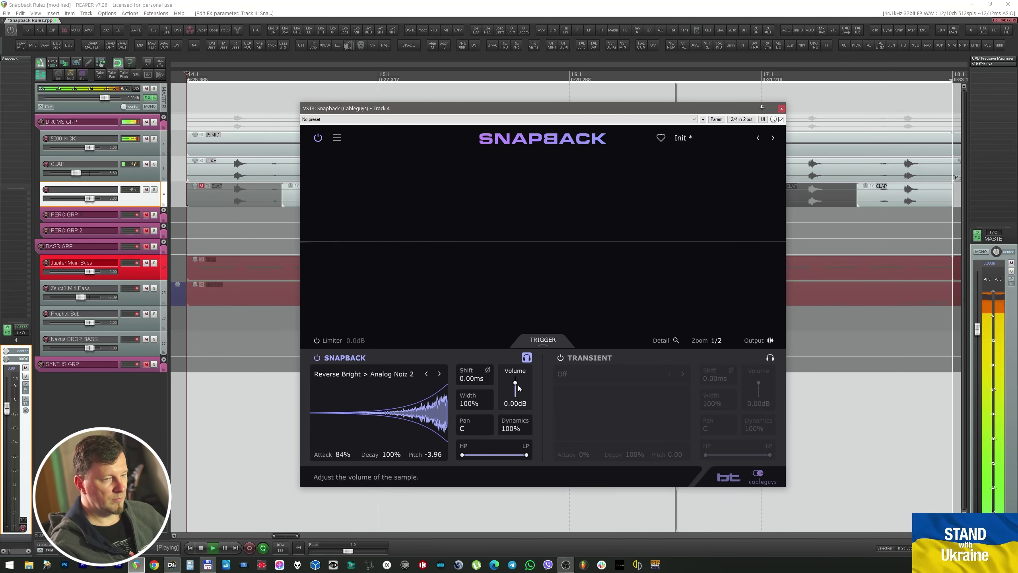
scroll(518, 385, up, 3)
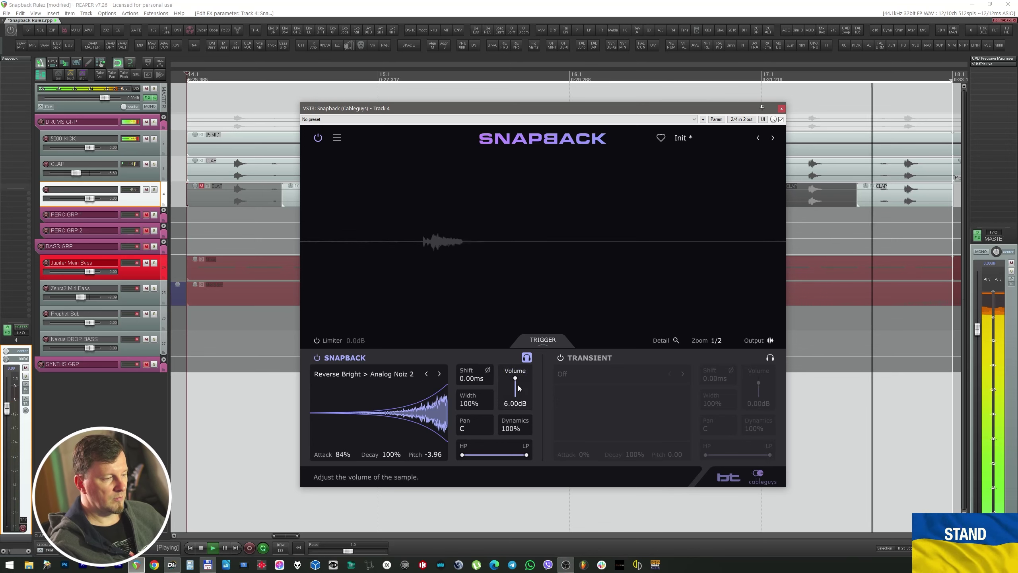
click(439, 373)
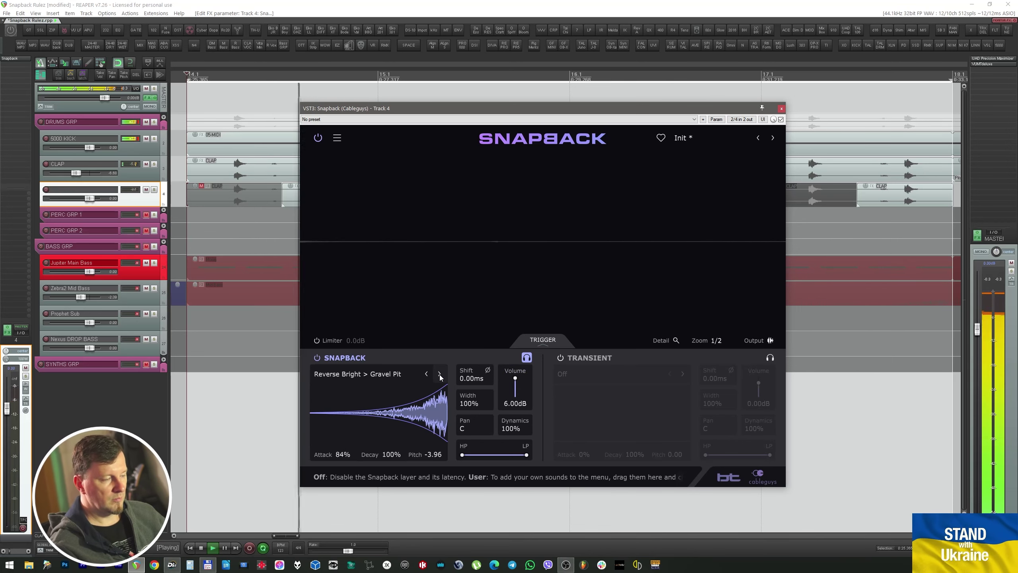
click(440, 374)
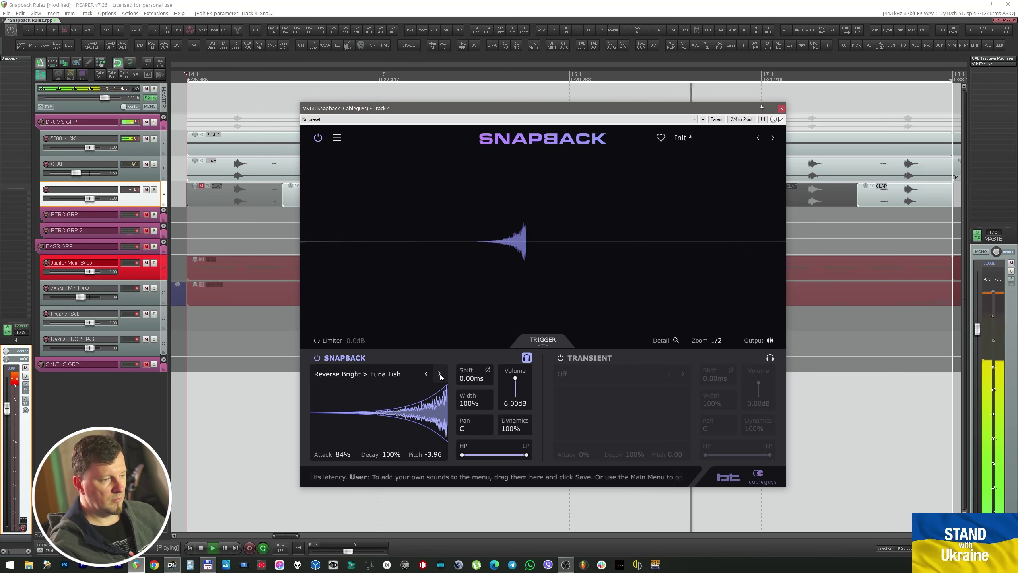
key(space)
Step: Examine the clap in the detail view at 10 ms zoom and try a Snapback layer Shift of -2.16 ms during playback
click(676, 340)
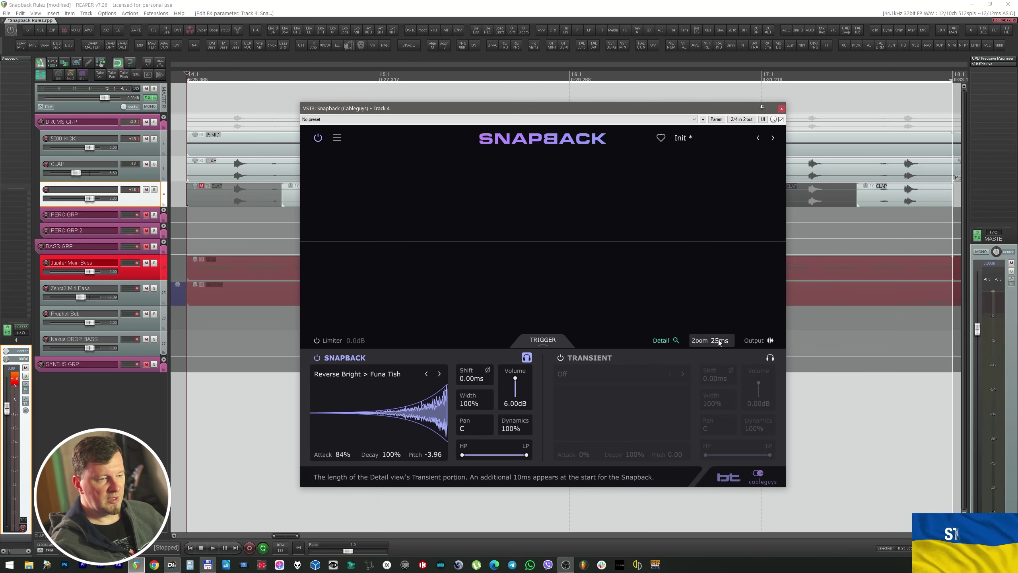
click(719, 340)
click(717, 371)
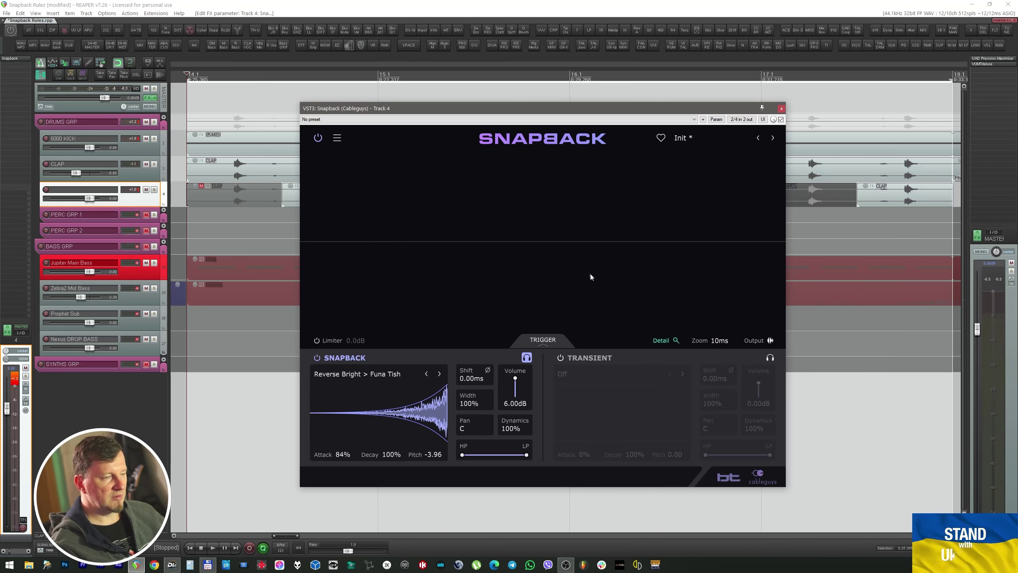
key(space)
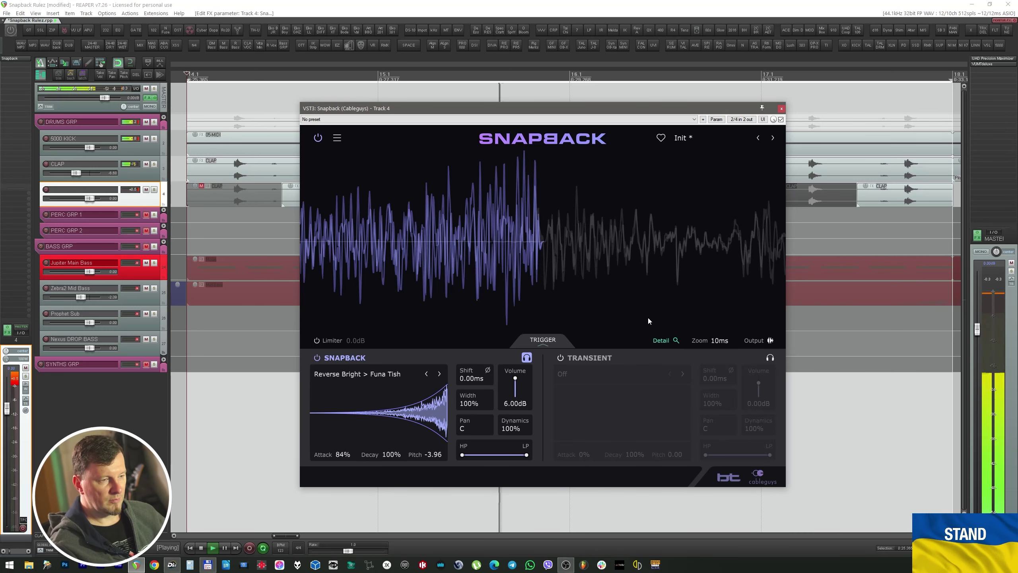
drag(480, 379, 480, 399)
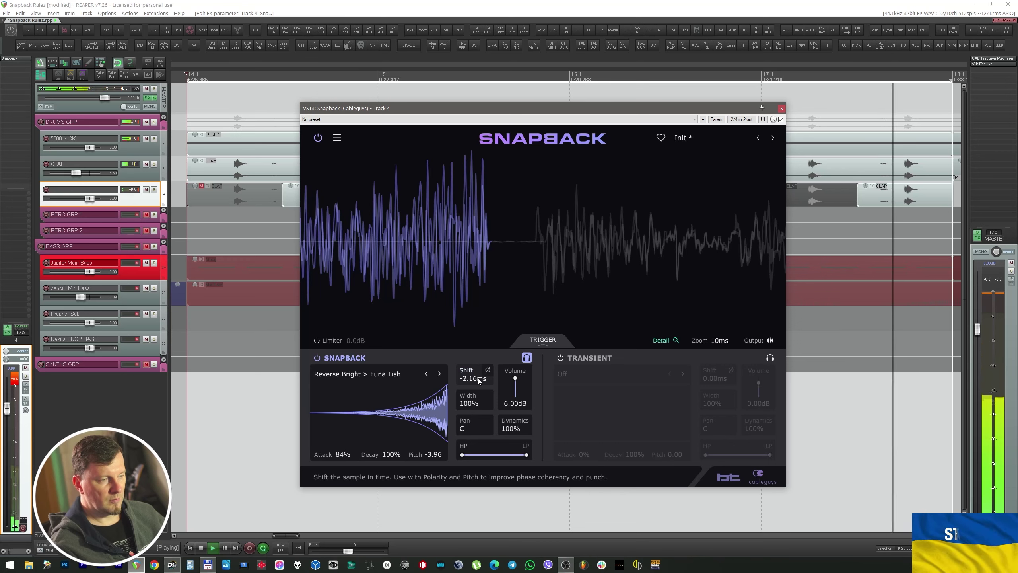
key(space)
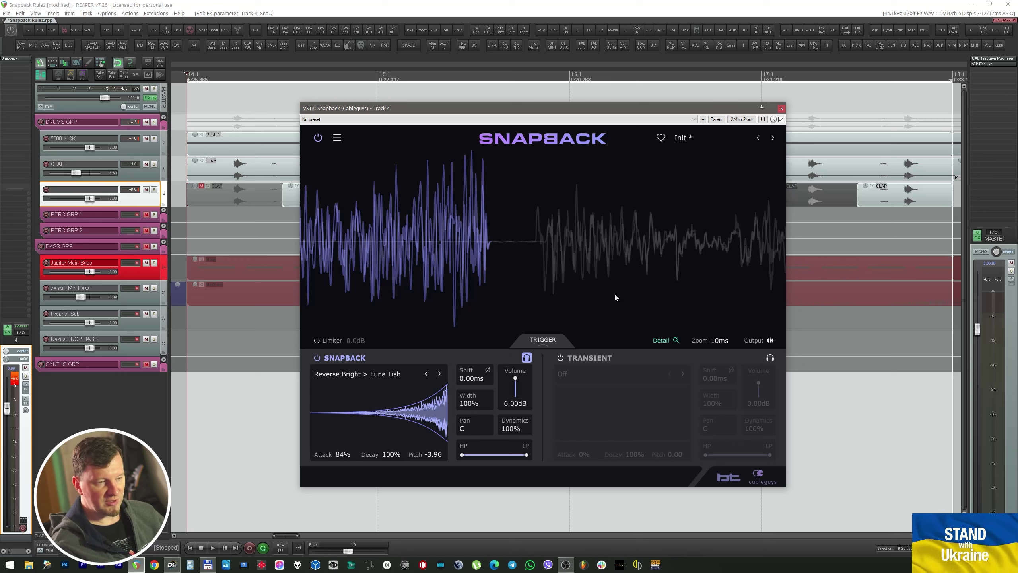
click(675, 340)
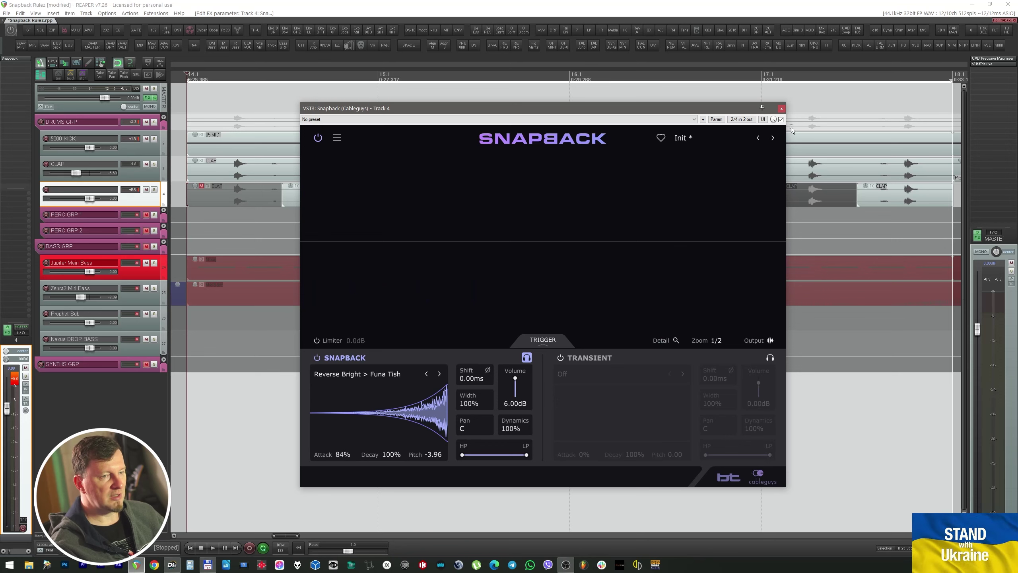
Step: Unmute the bass and percussion groups, colour the copied clap track red, and compare it muted and unmuted in playback
click(781, 109)
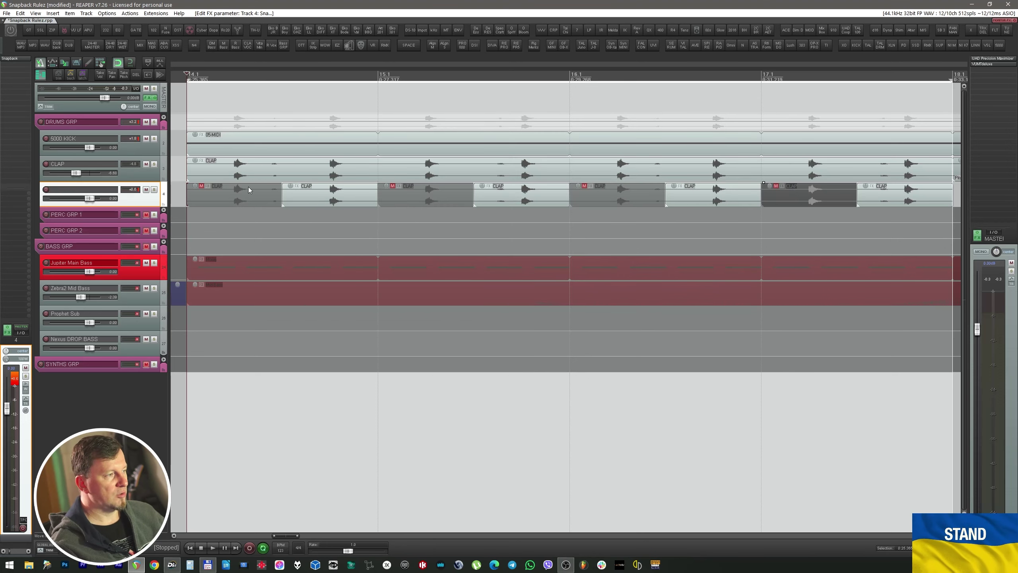
click(146, 247)
key(space)
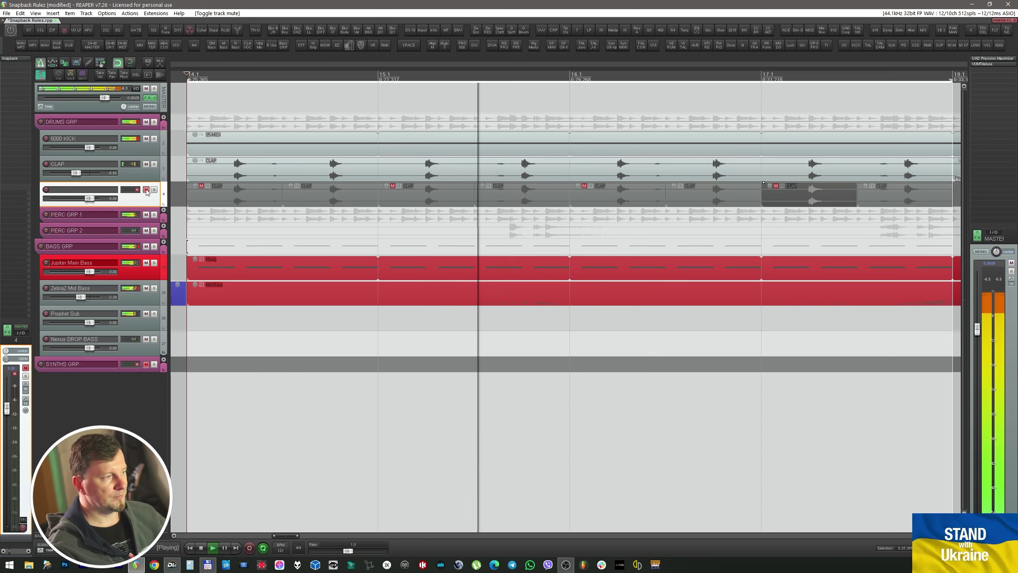
scroll(146, 192, up, 5)
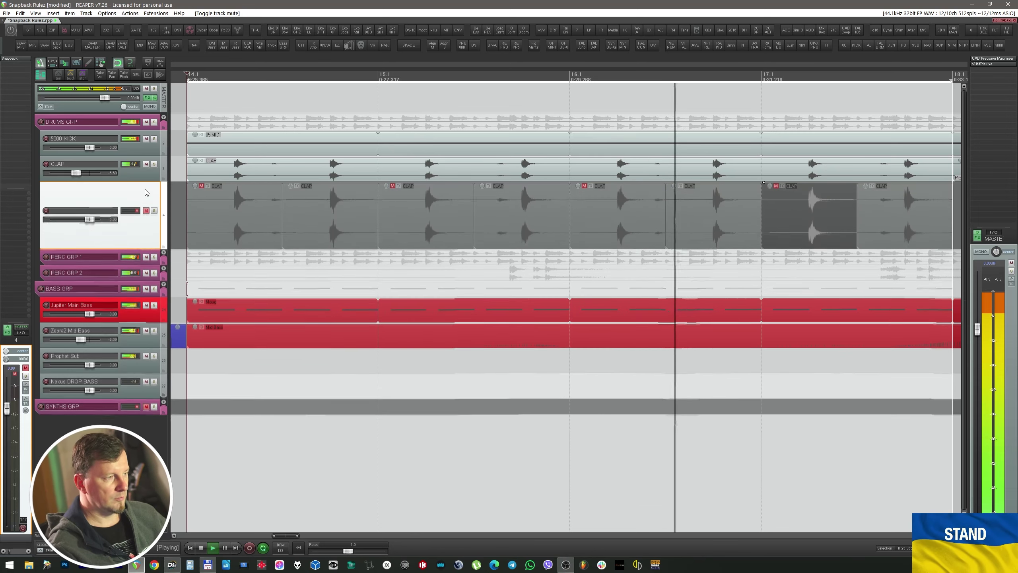
key(c)
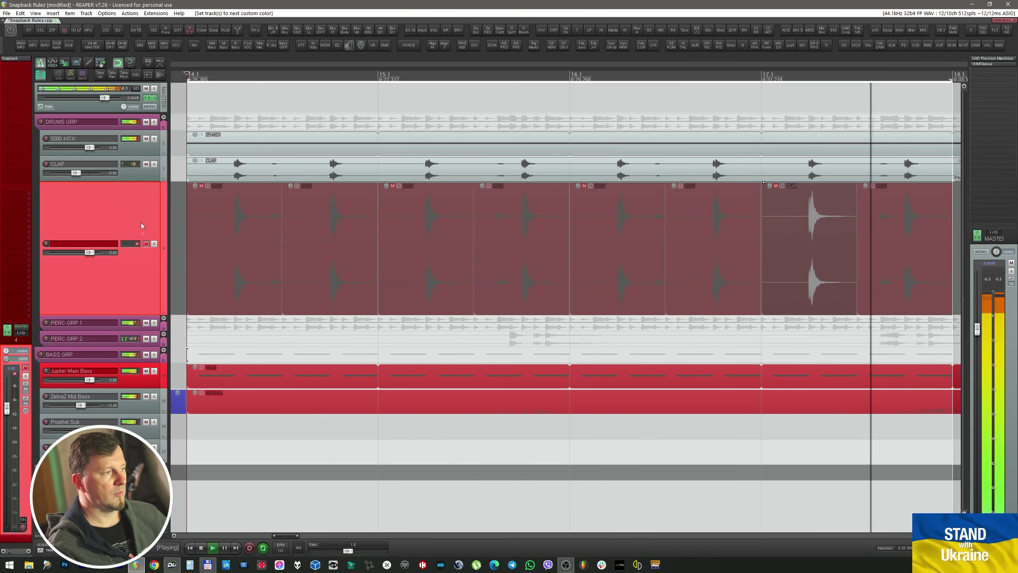
click(147, 243)
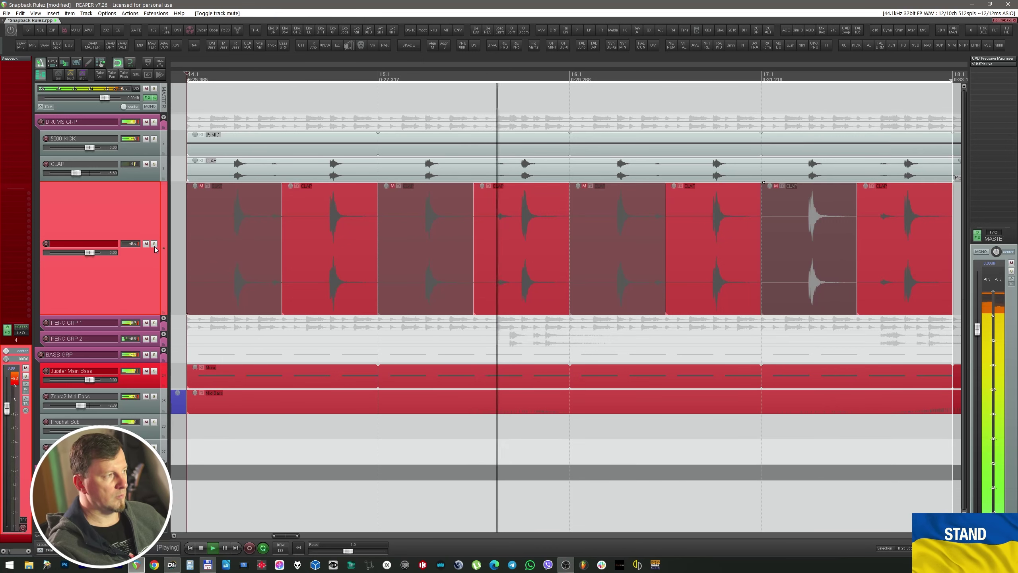
Step: Set the copied clap's Snapback layer to Attack 88%, Pitch 0.00 and Volume 0.00 dB while listening in the full mix
key(shift+f)
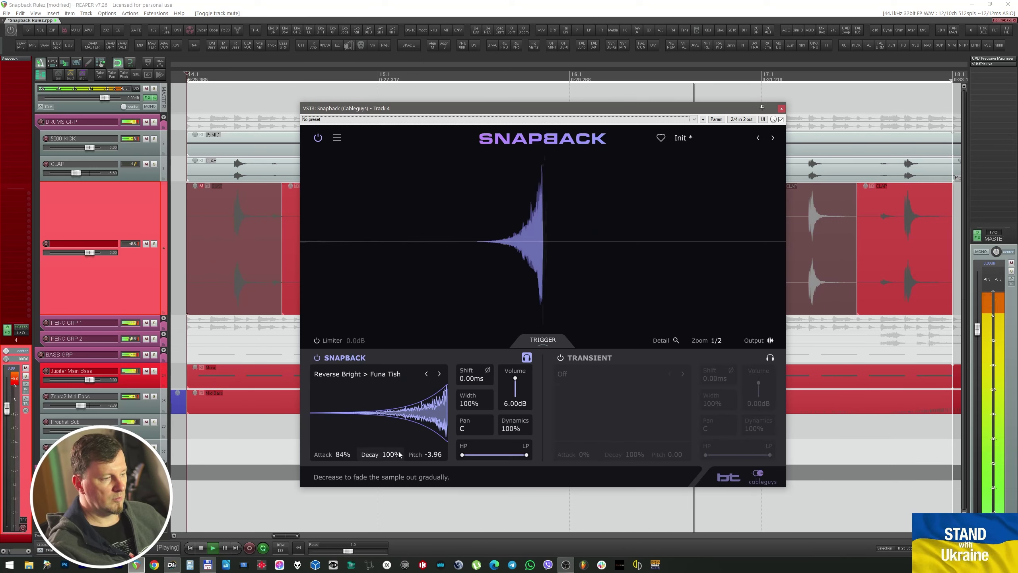
scroll(342, 454, up, 4)
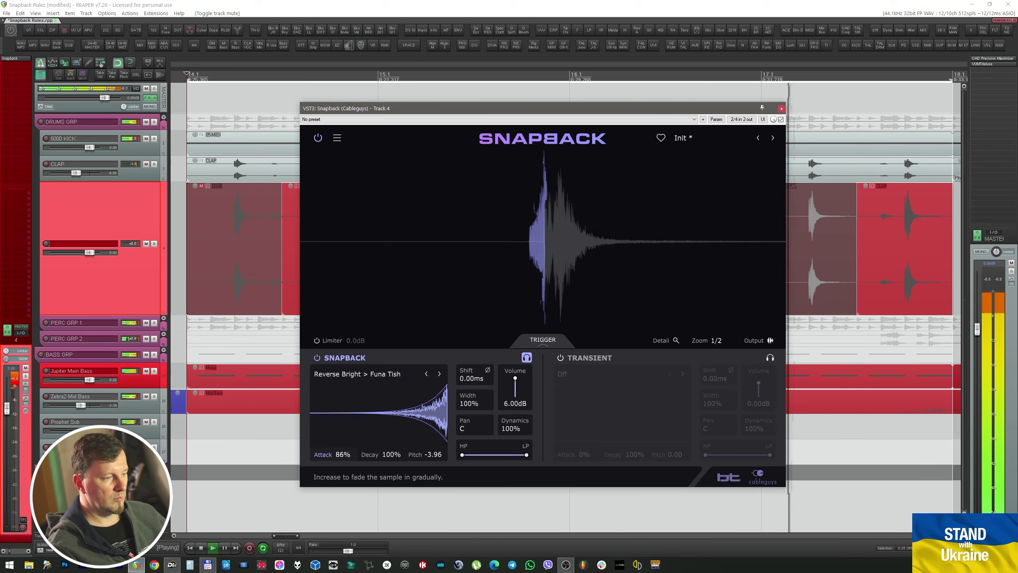
double_click(433, 457)
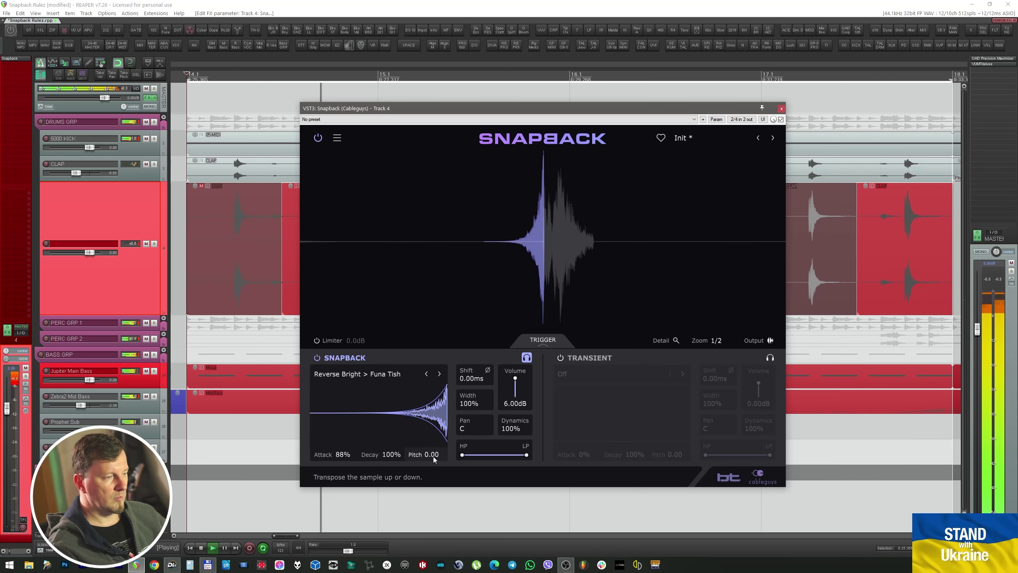
double_click(519, 381)
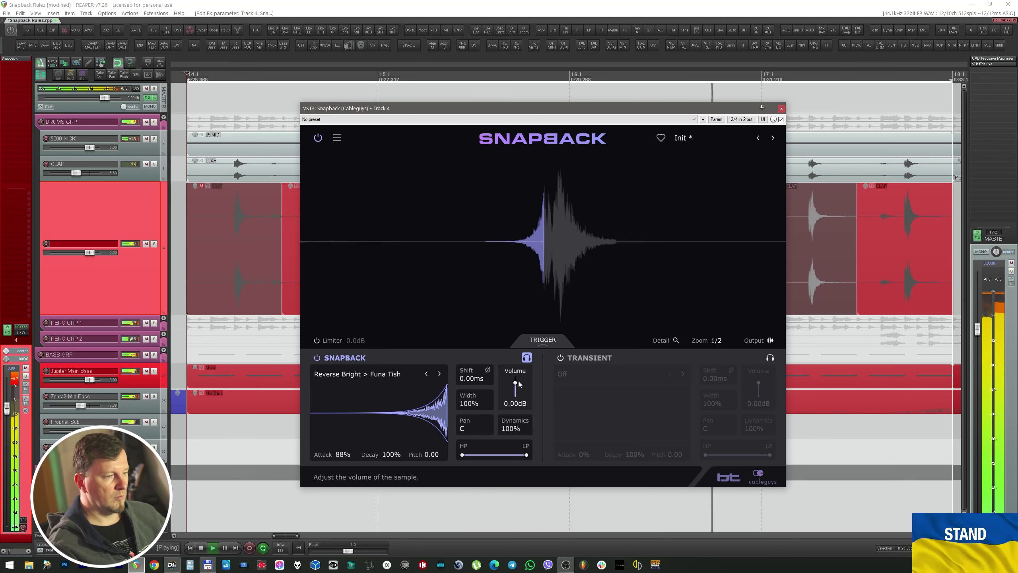
key(Escape)
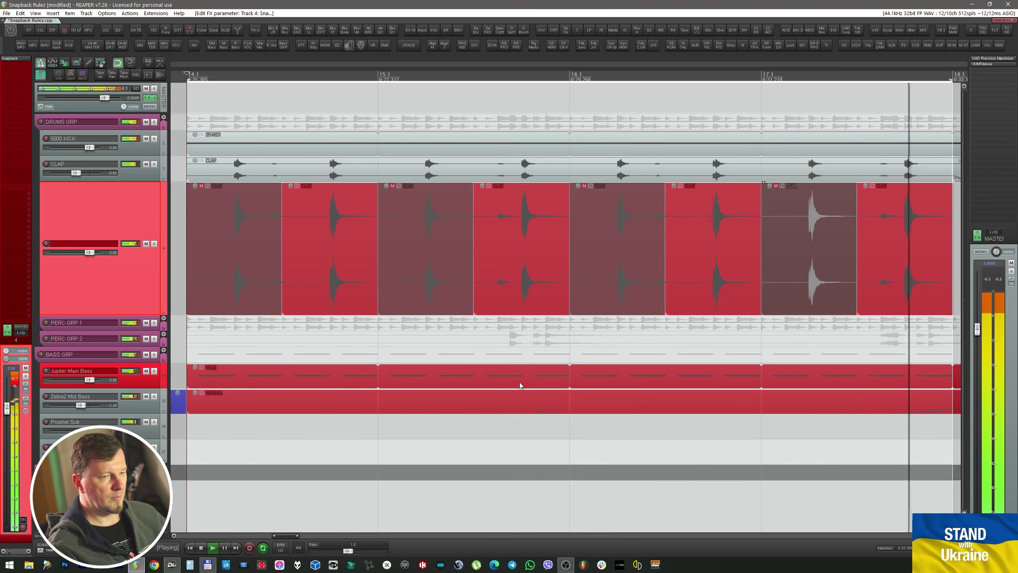
key(space)
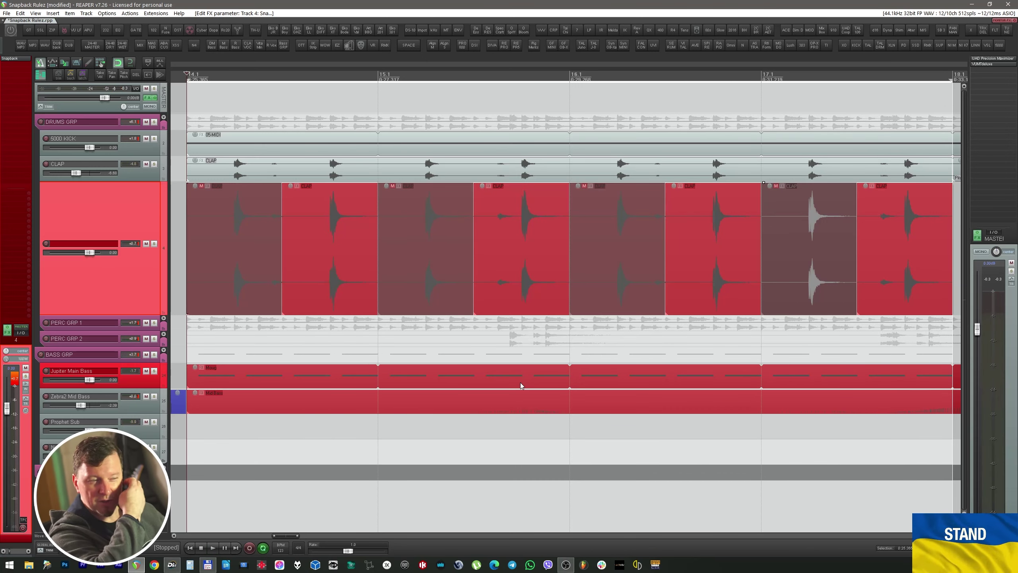
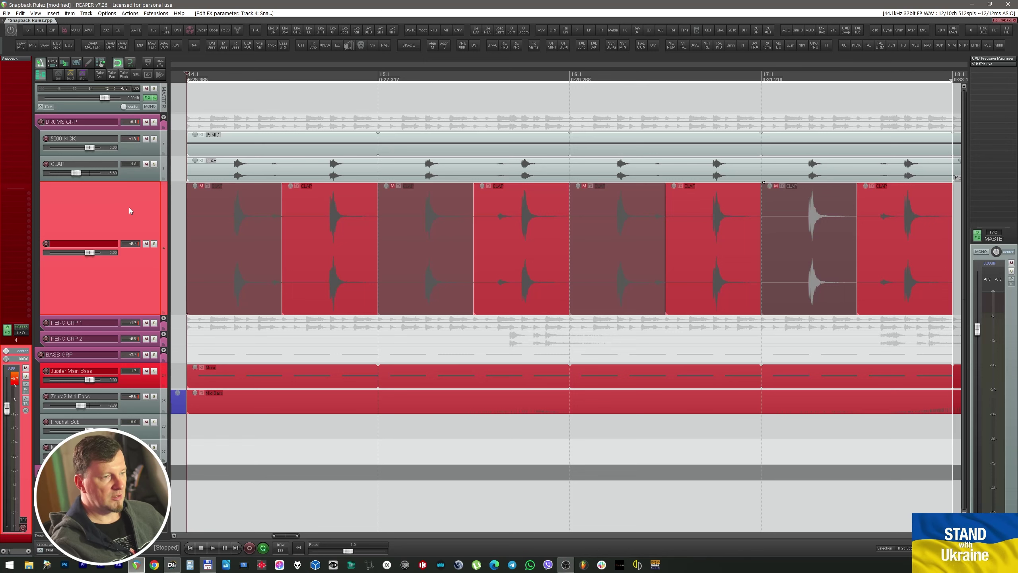
Step: Listen to the original clap track soloed, and add Snapback to it with the Snapback layer switched off
key(Up)
key(space)
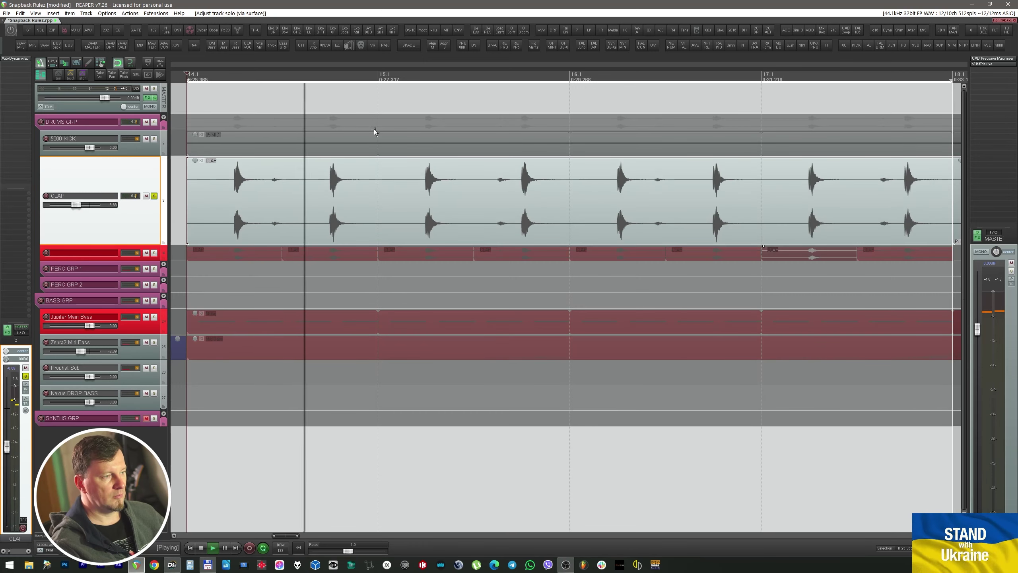
key(space)
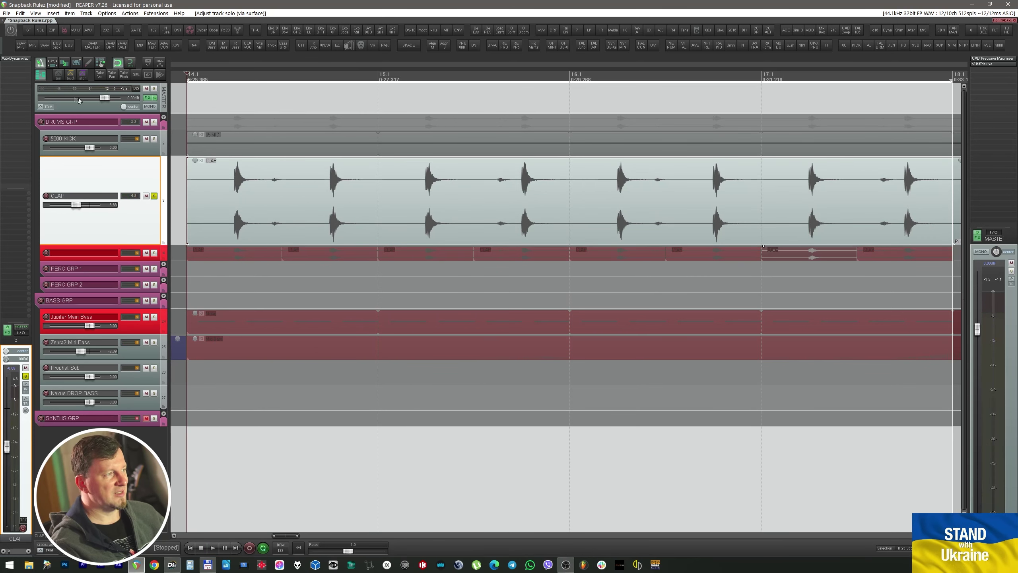
double_click(20, 97)
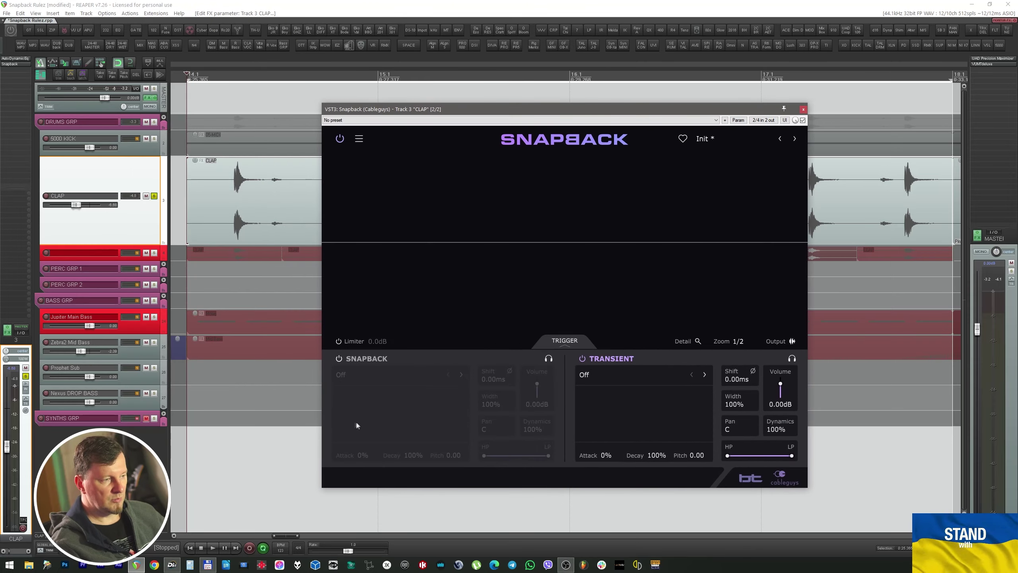
Step: Load the Hardbody 1 sample into the Transient layer and raise its volume to 6.00 dB while the soloed clap plays
click(620, 375)
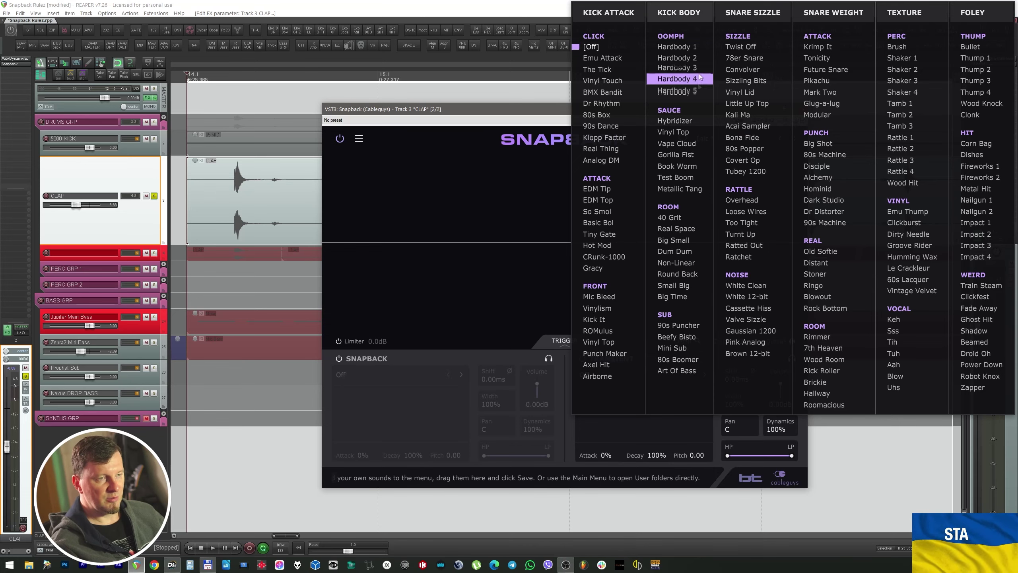
click(677, 47)
key(space)
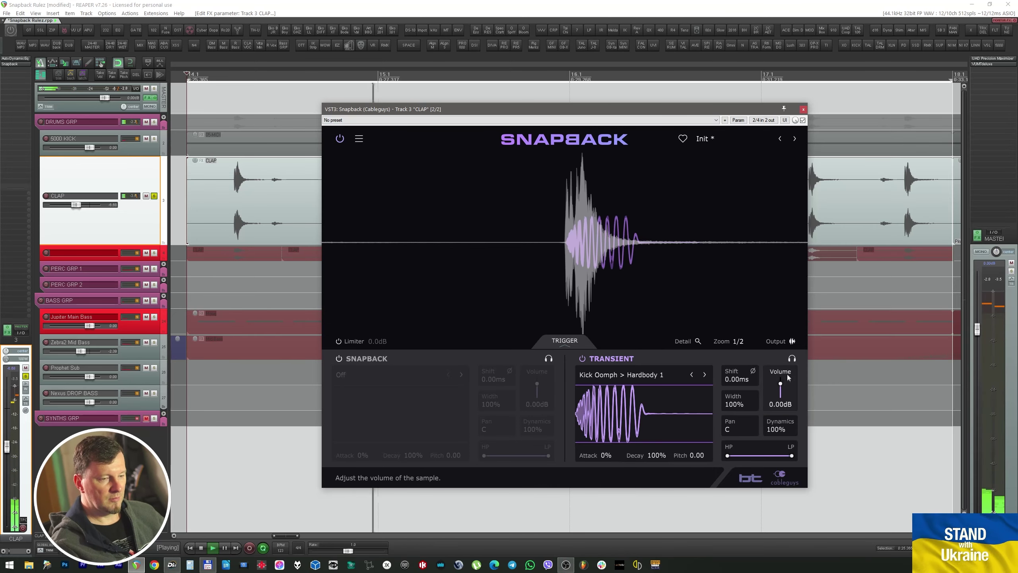
drag(783, 385, 783, 371)
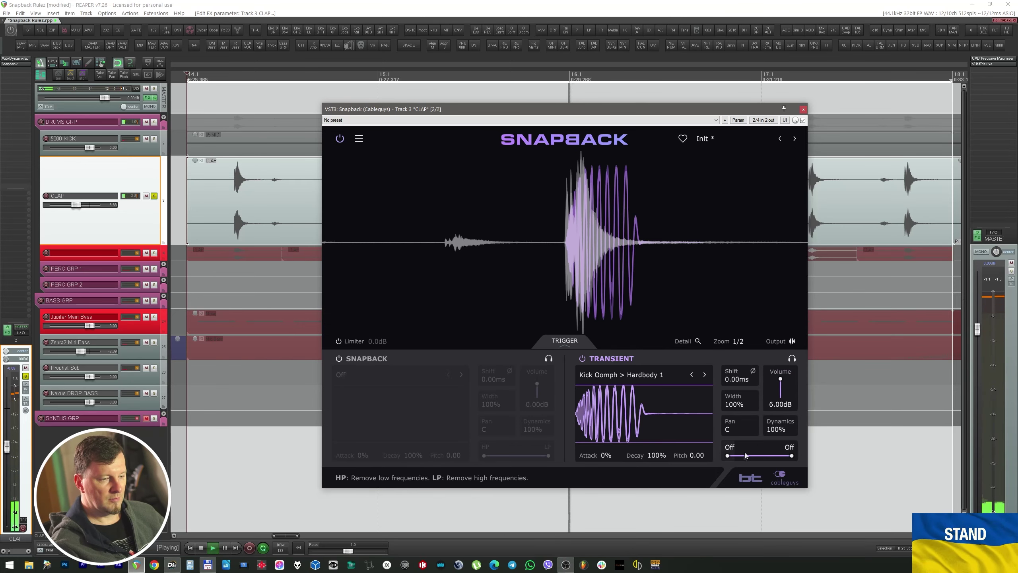
key(space)
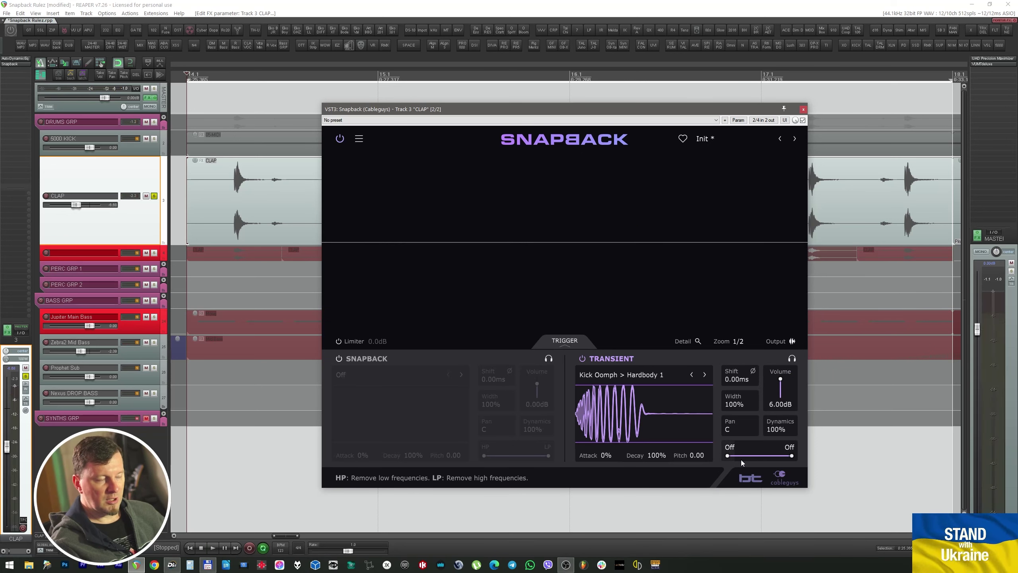
Step: Raise the Transient layer's high-pass filter to about 129 Hz while listening to the soloed clap
drag(728, 456, 734, 456)
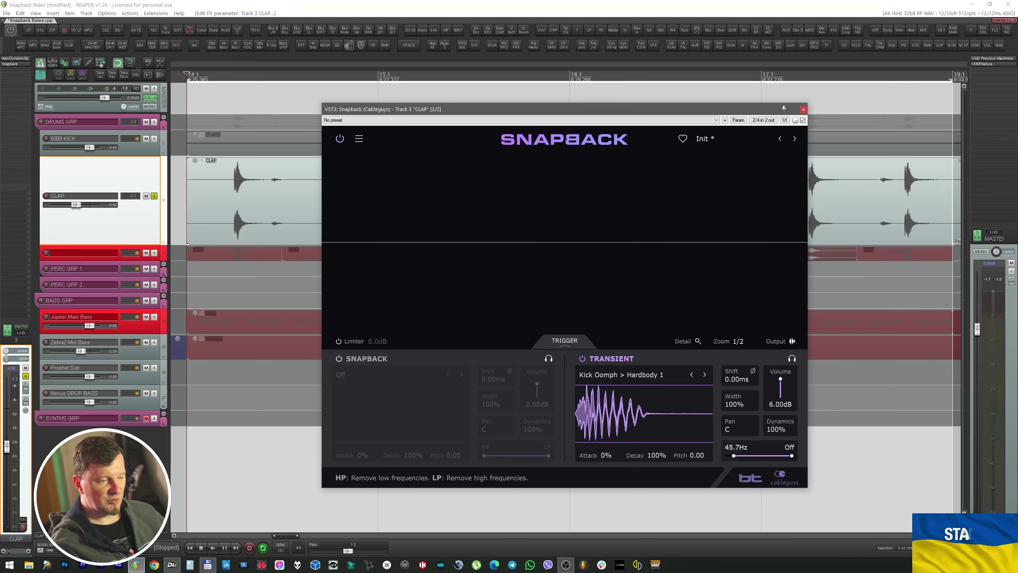
key(space)
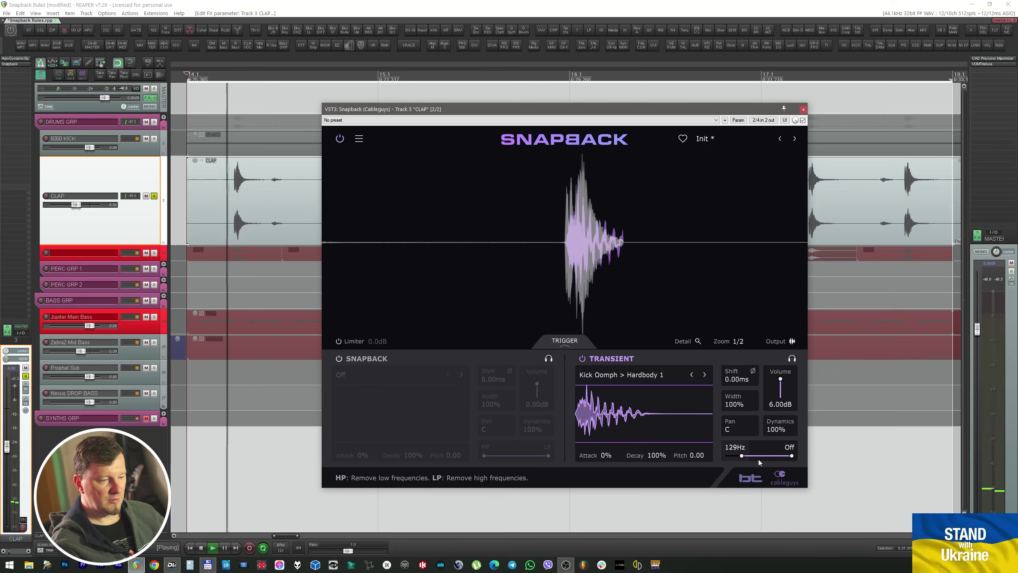
mouse_move(744, 455)
mouse_down()
mouse_move(790, 455)
mouse_move(741, 456)
mouse_up()
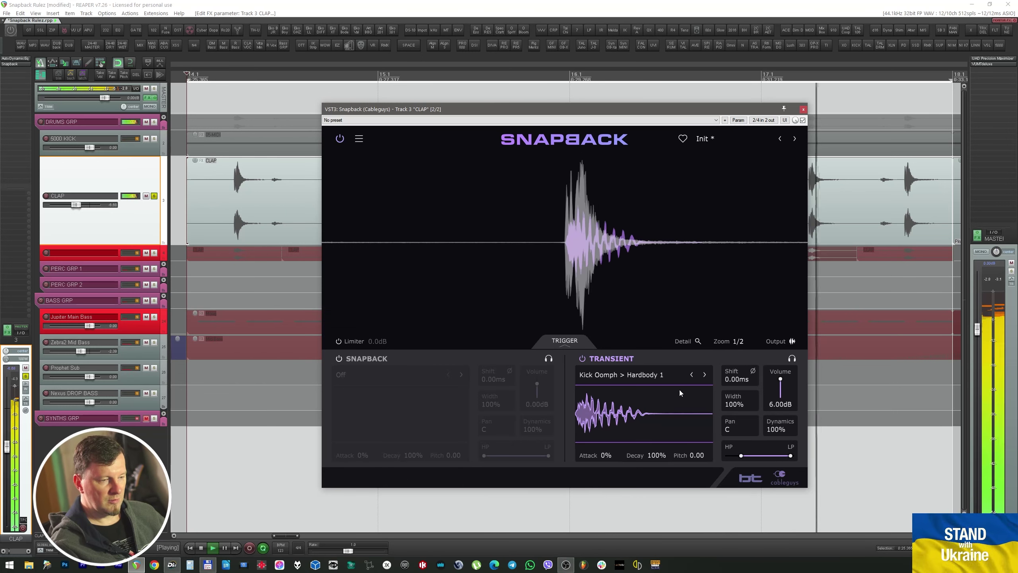
key(space)
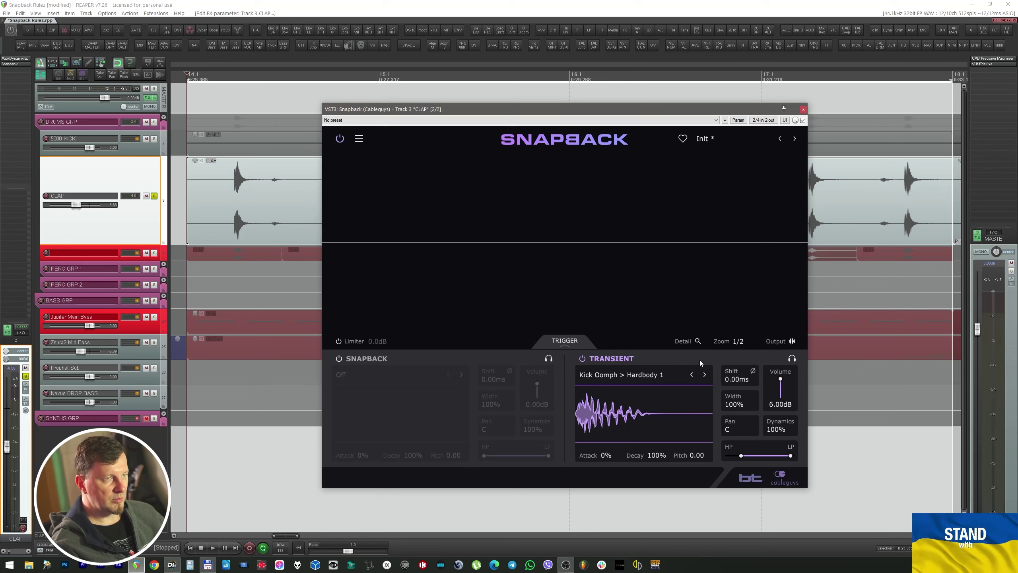
Step: Advance the Transient layer's sample through the Hardbody sounds and Hybridizer to Vinyl Top during playback
key(space)
click(704, 375)
click(704, 374)
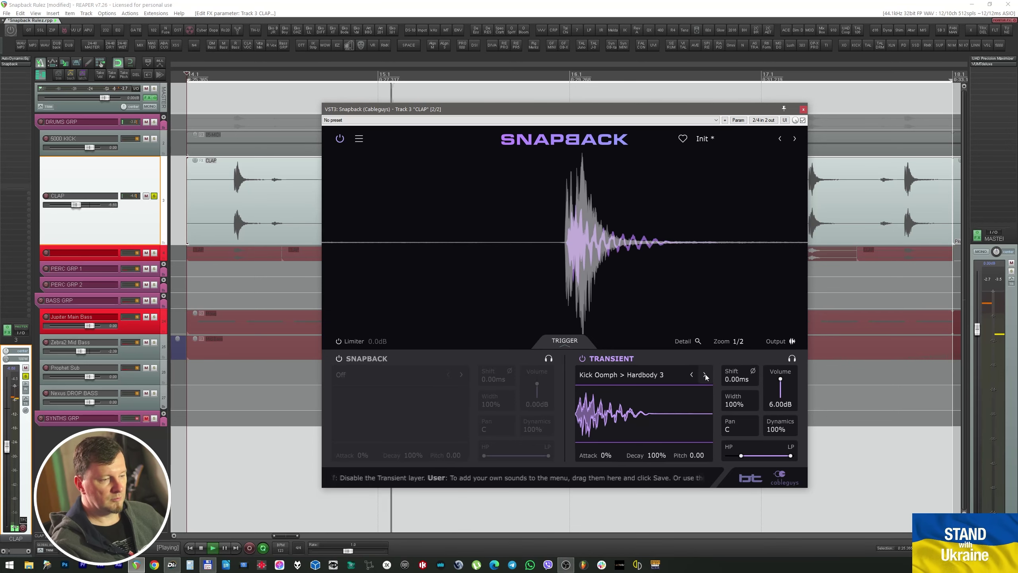
click(705, 374)
click(704, 374)
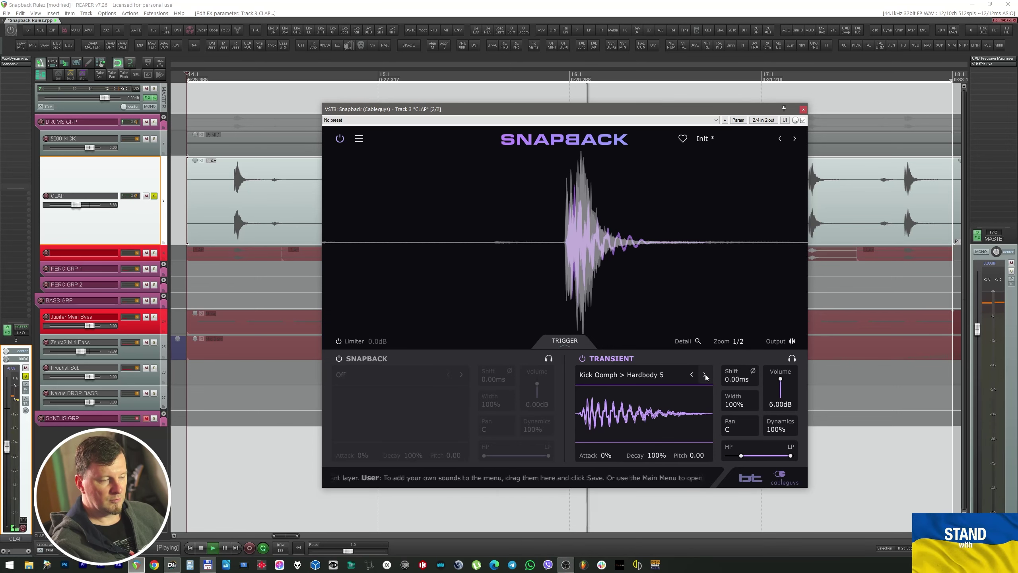
click(705, 375)
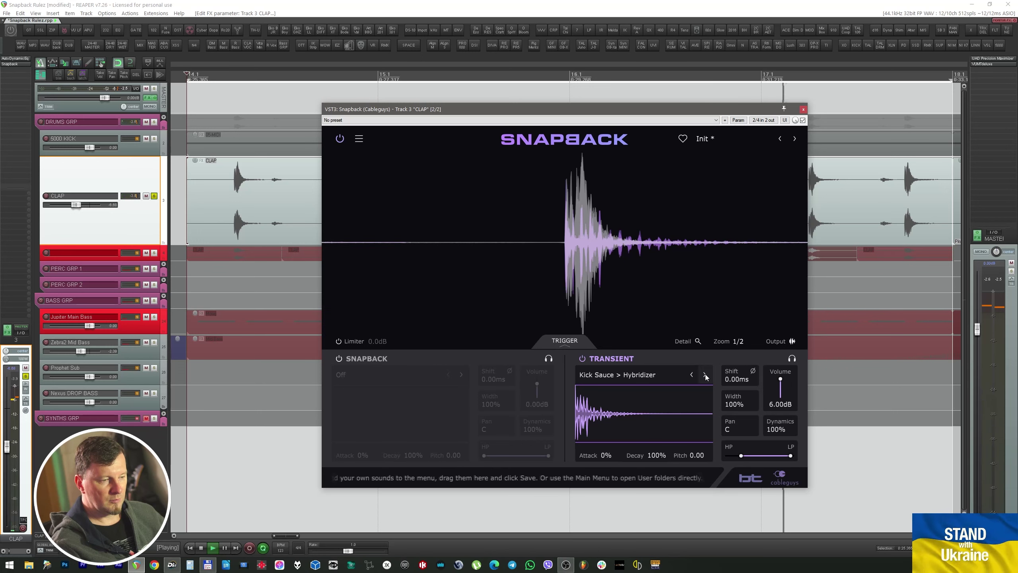
click(705, 375)
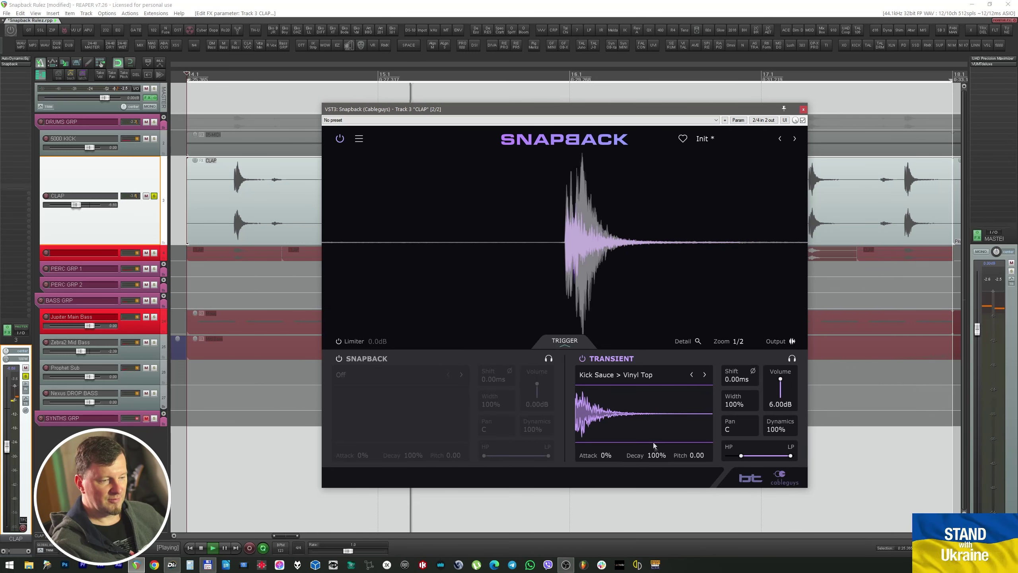
Step: Try a Transient layer Pitch of +8.28, comparing the layer on and off in the full mix at 0.00 and 6.00 dB
drag(692, 454, 692, 426)
double_click(781, 383)
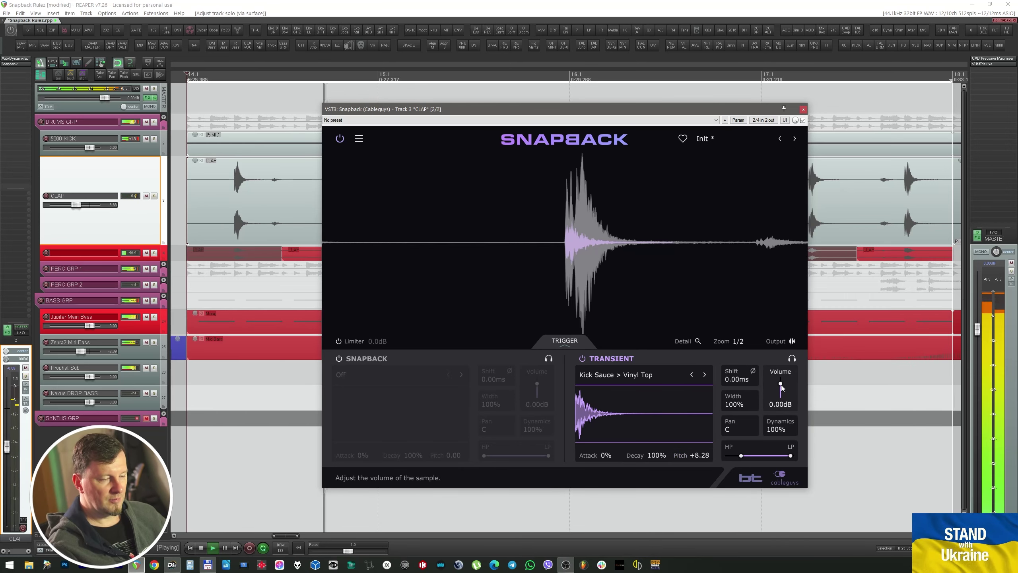
click(581, 358)
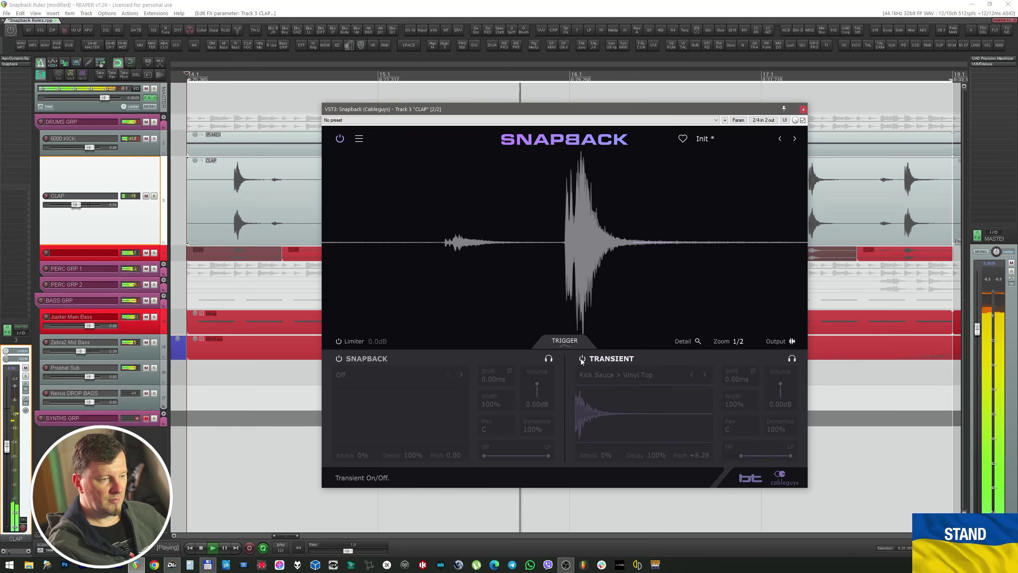
click(581, 358)
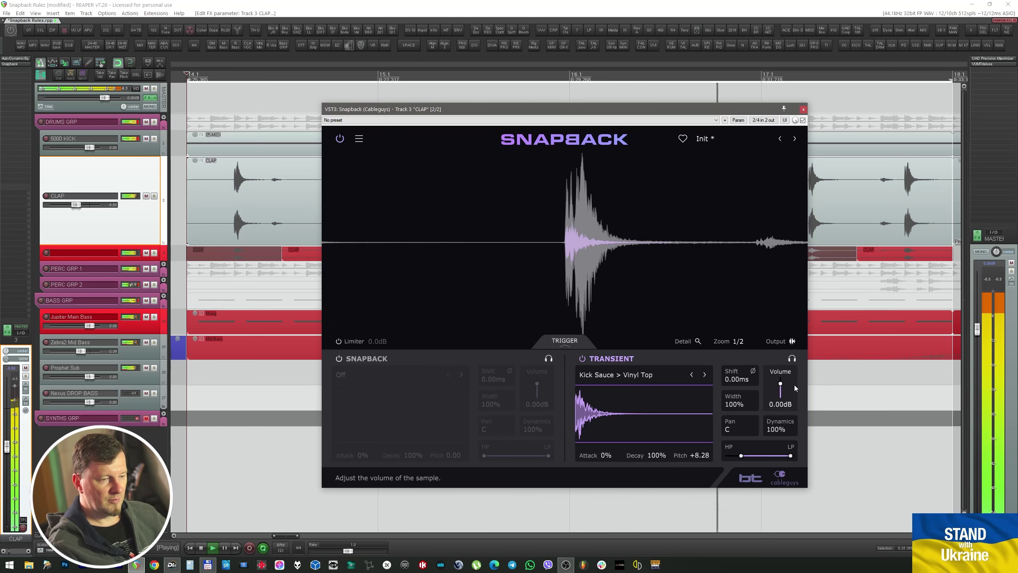
click(582, 359)
click(582, 359)
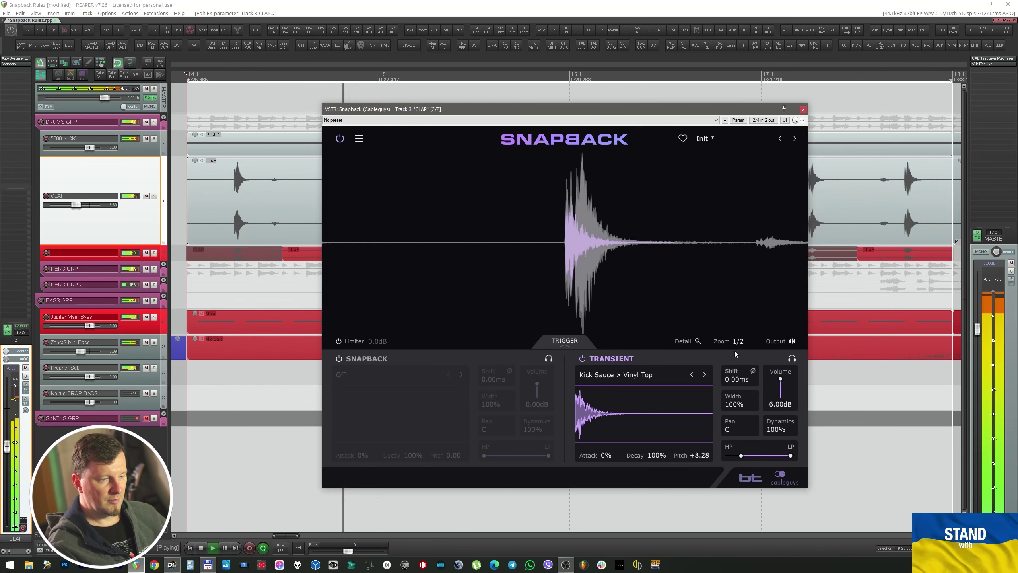
Step: Examine how the Transient sample lines up with the clap in the detail view at 10 ms zoom
click(701, 343)
click(741, 341)
click(741, 358)
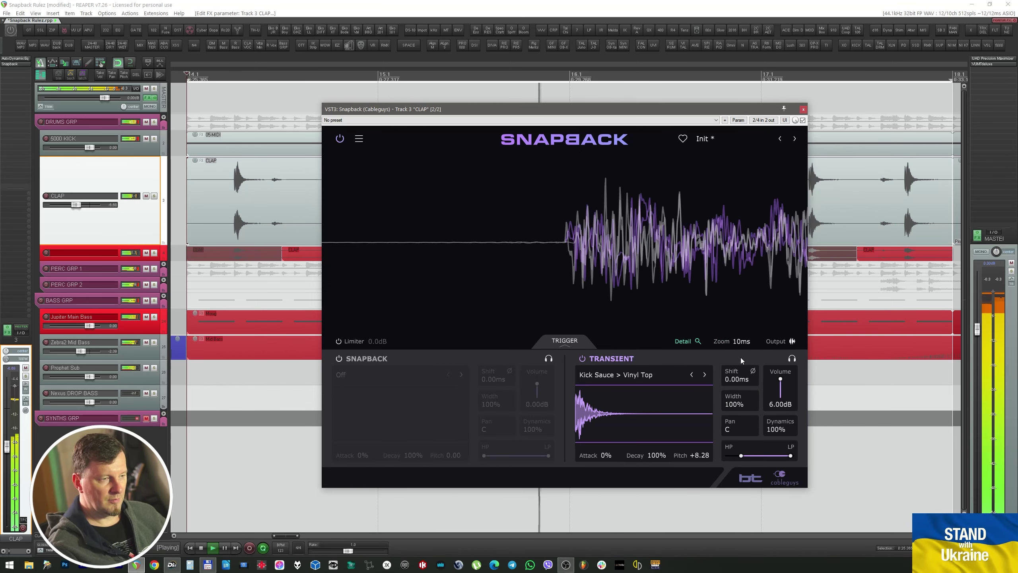
click(698, 340)
Step: Solo the clap track and advance its Transient sample through Vape Cloud and Gorilla Fist to Test Boom in playback
click(705, 374)
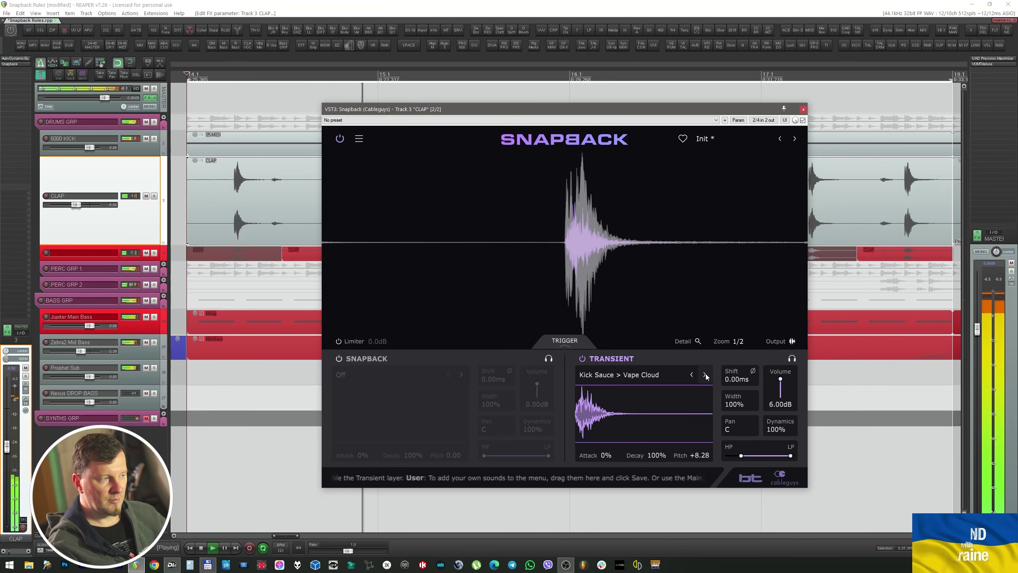
key(F6)
click(705, 375)
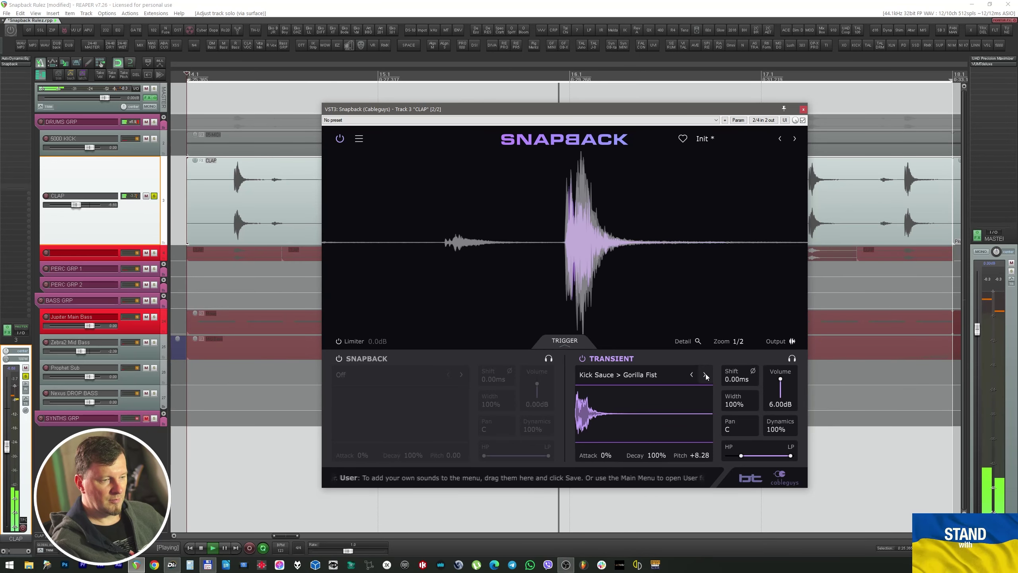
click(704, 375)
click(704, 374)
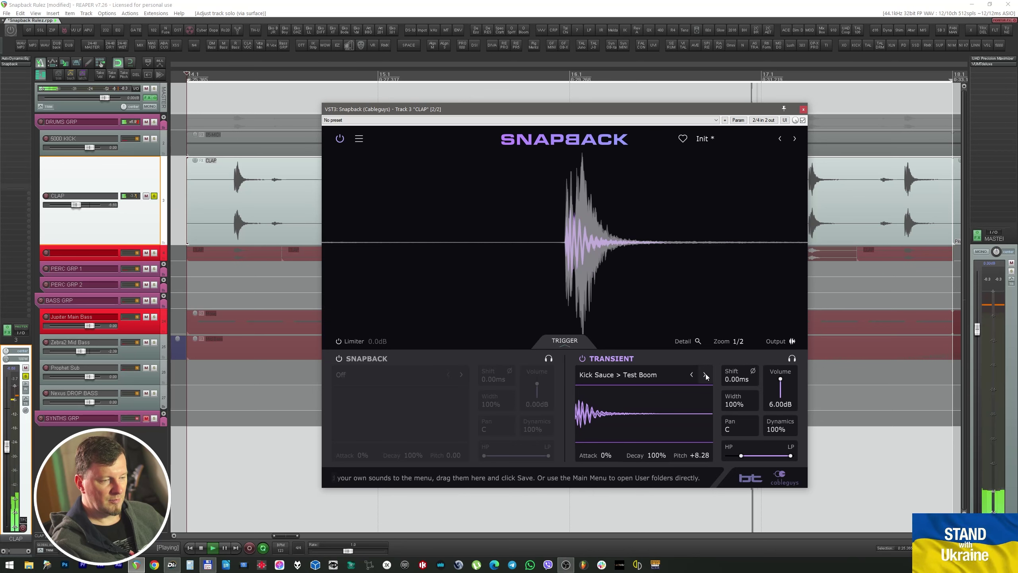
key(space)
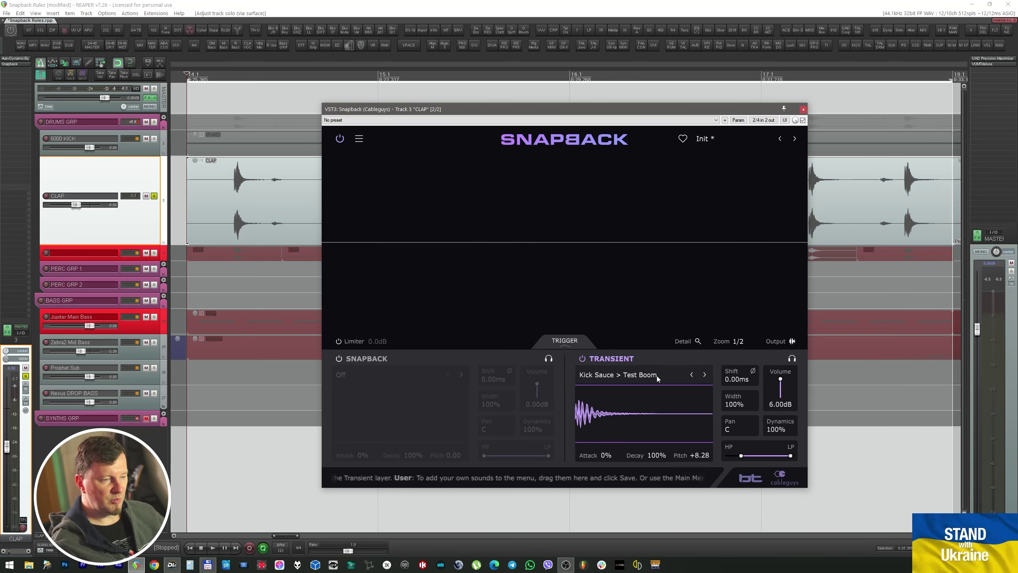
Step: Try the Transient layer's Pitch at -12.0, then unsolo the clap and compare the layer on and off in the full mix
key(space)
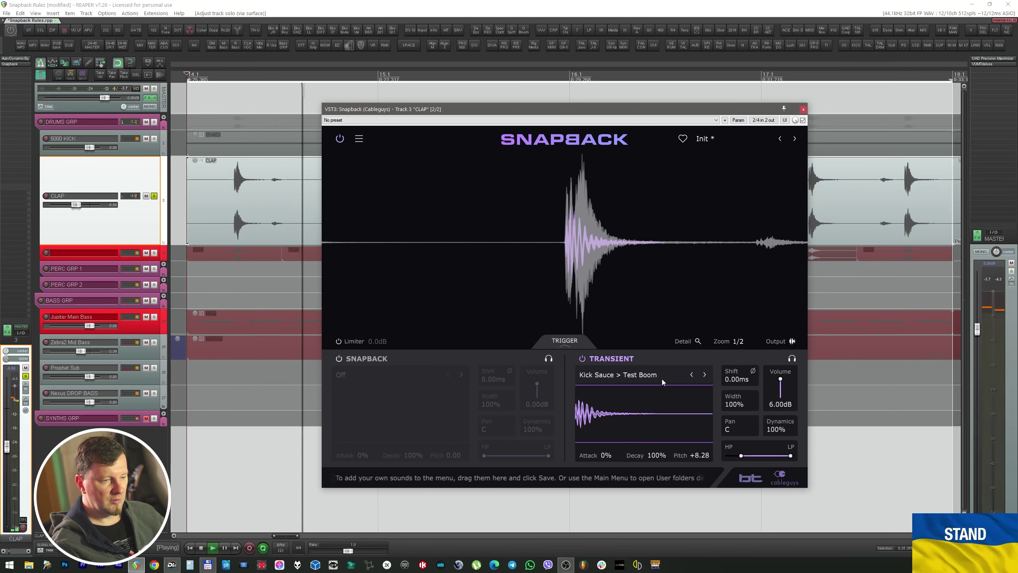
mouse_move(699, 455)
mouse_down()
mouse_move(703, 445)
mouse_move(705, 522)
mouse_move(699, 457)
mouse_up()
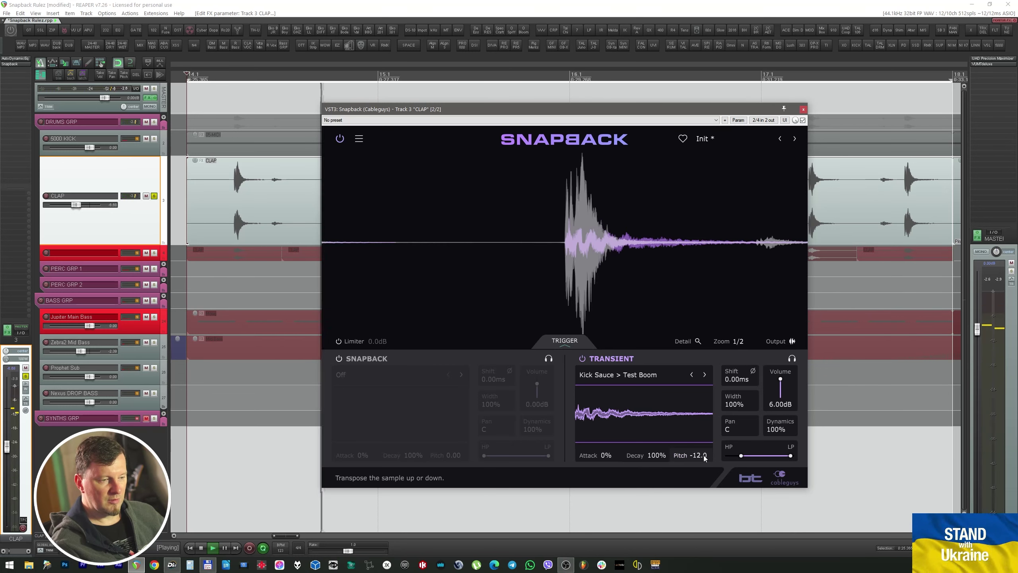
key(space)
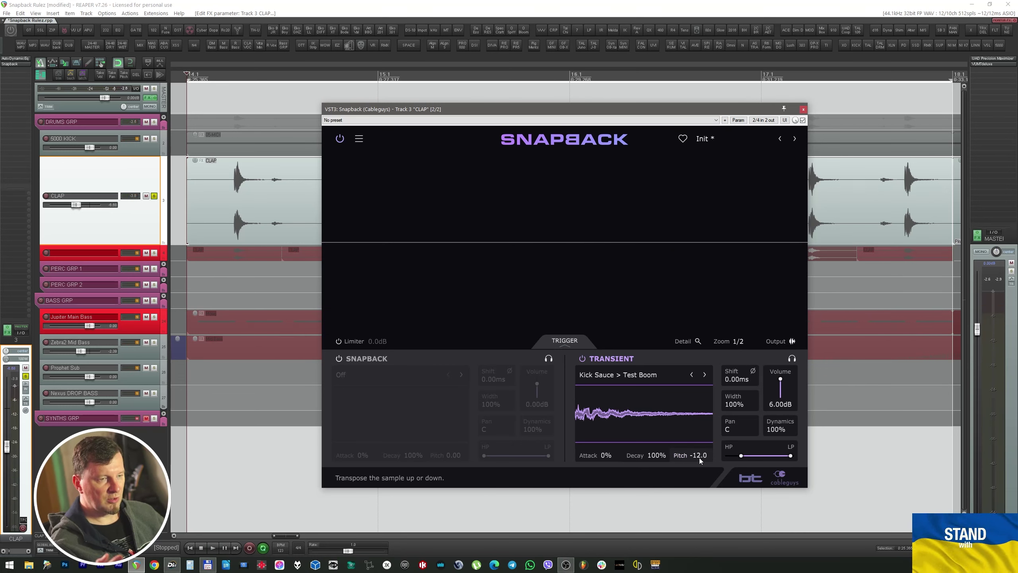
key(space)
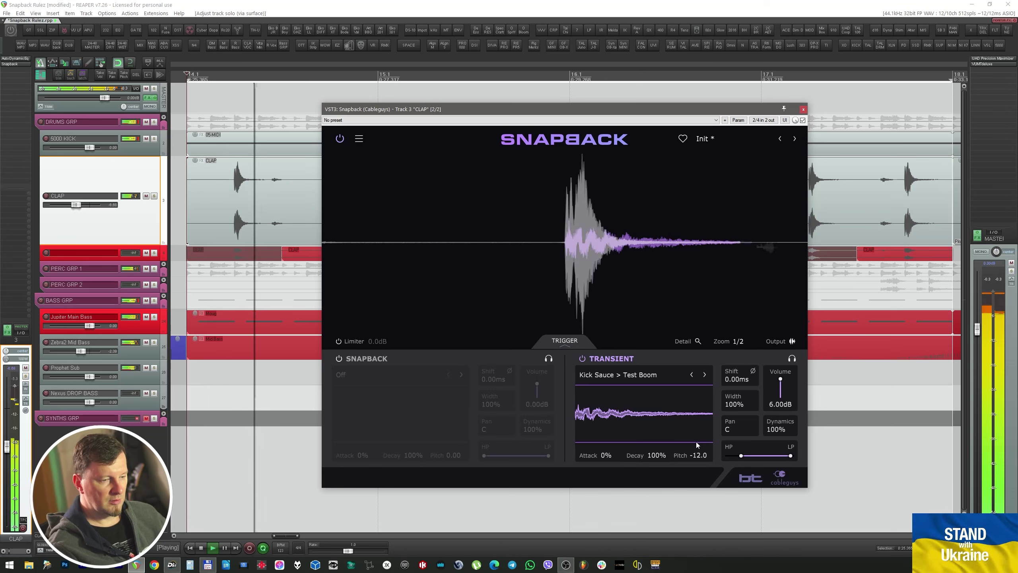
click(583, 358)
click(582, 359)
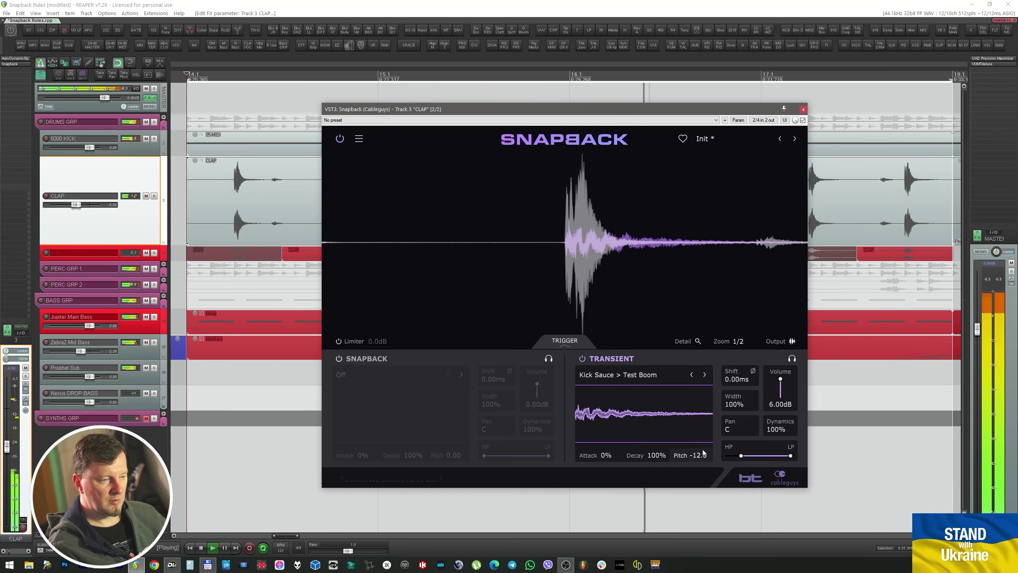
Step: Set the Transient layer's Pitch to +12.0 in the full mix, stop playback and close the clap's Snapback window
scroll(700, 457, up, 20)
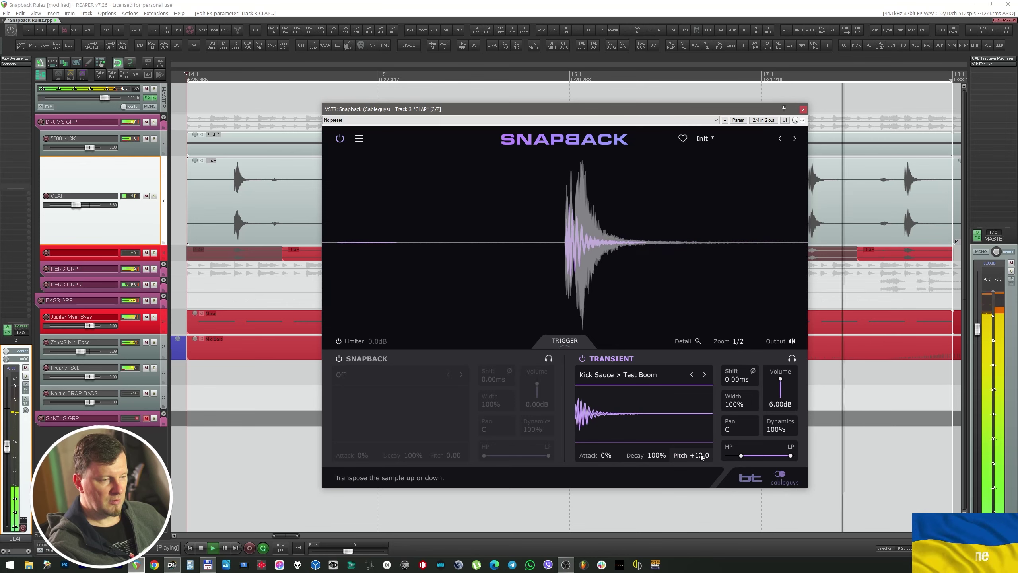
key(space)
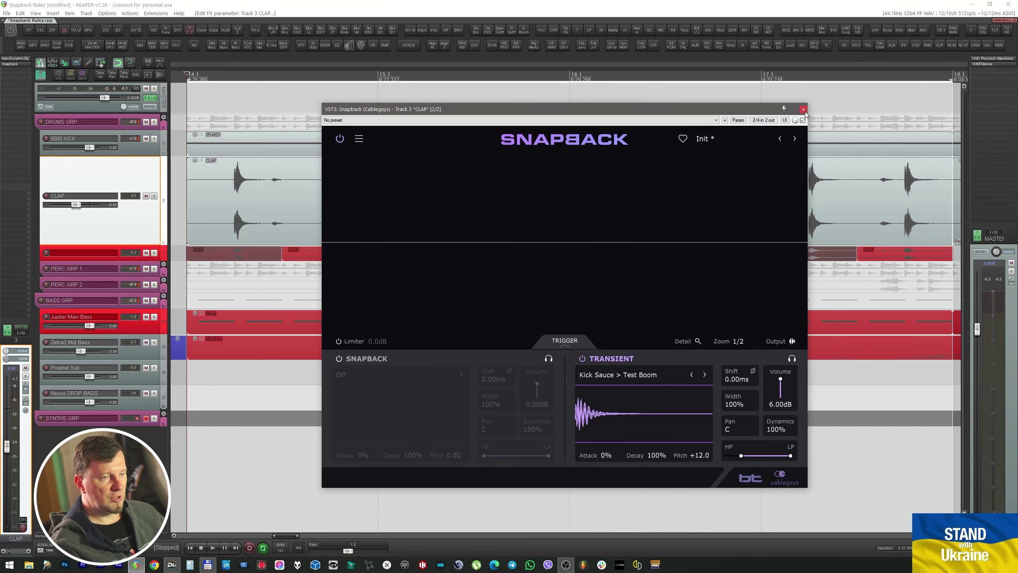
click(803, 109)
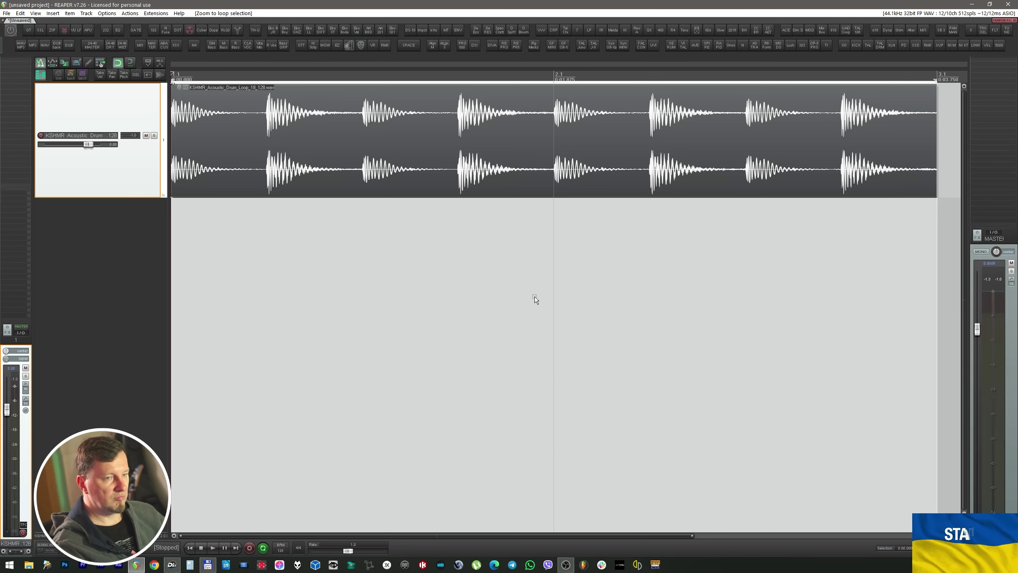
Step: Insert Snapback on the acoustic drum loop track, switch off its Snapback layer and expand the Trigger section
key(ctrl+shift+s)
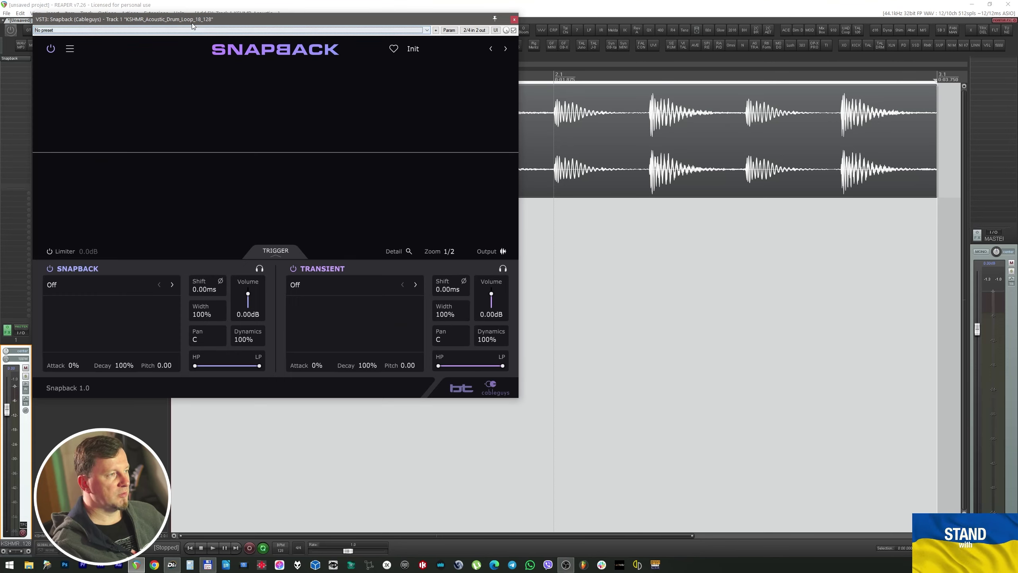
drag(192, 23, 401, 143)
click(297, 352)
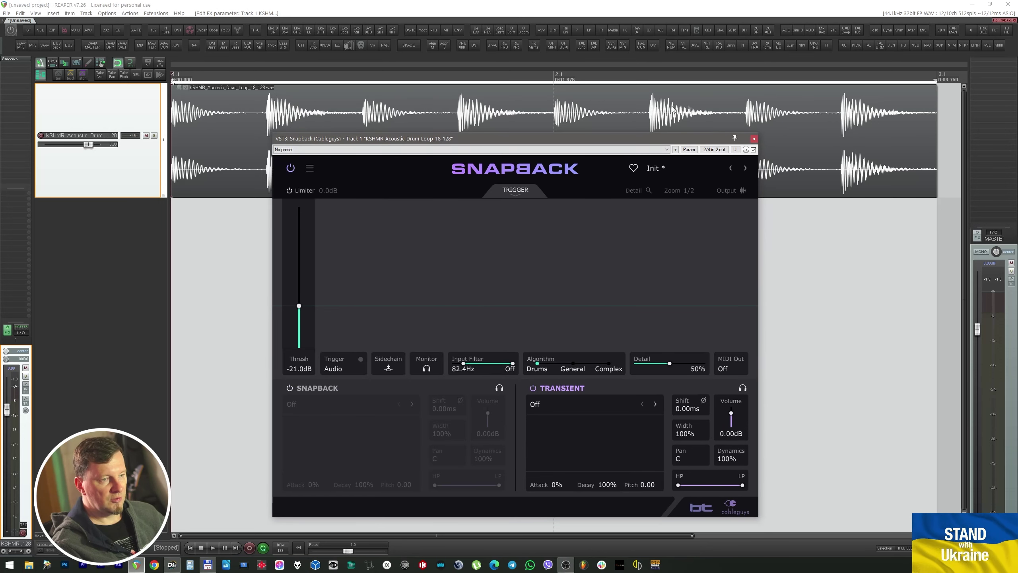
drag(590, 142, 605, 124)
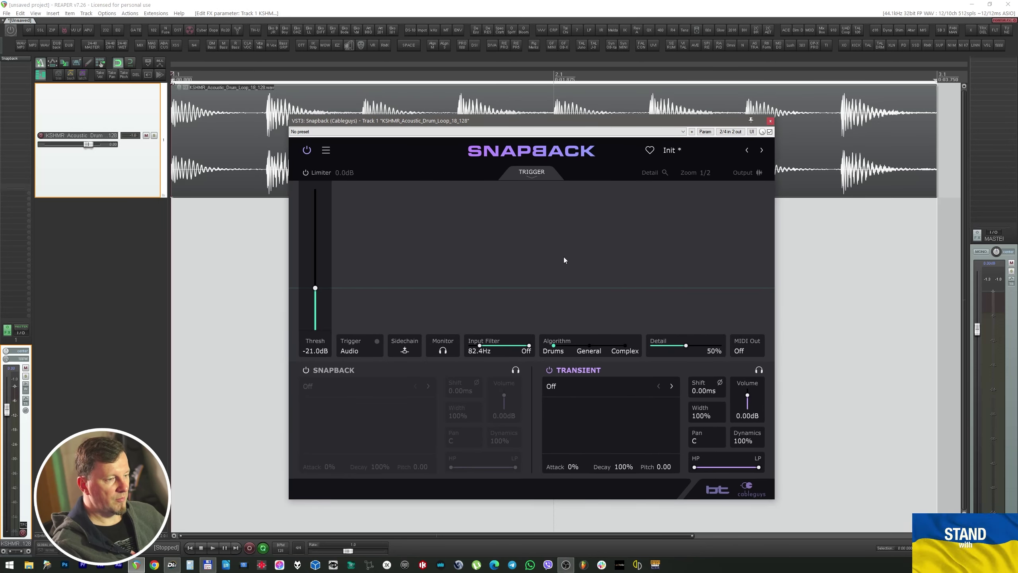
Step: Raise the trigger threshold to -5.04 dB while the drum loop plays, stop playback and collapse the Trigger section
key(space)
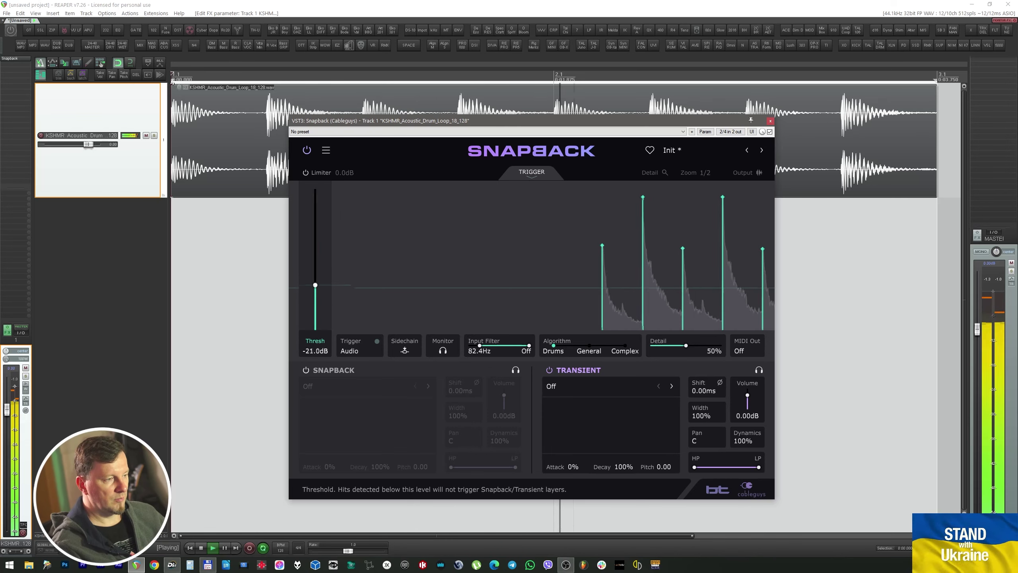
drag(315, 285, 315, 225)
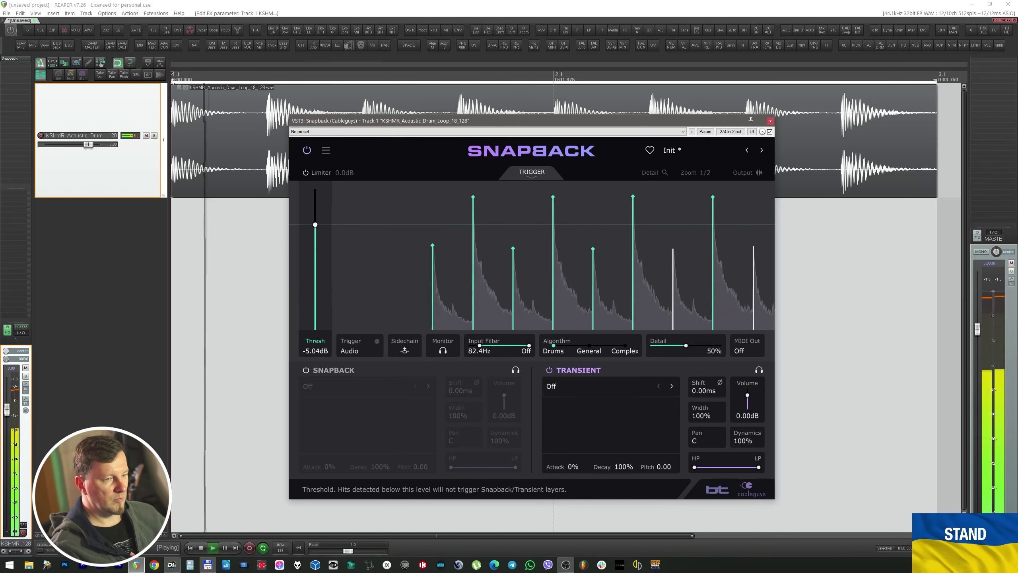
key(space)
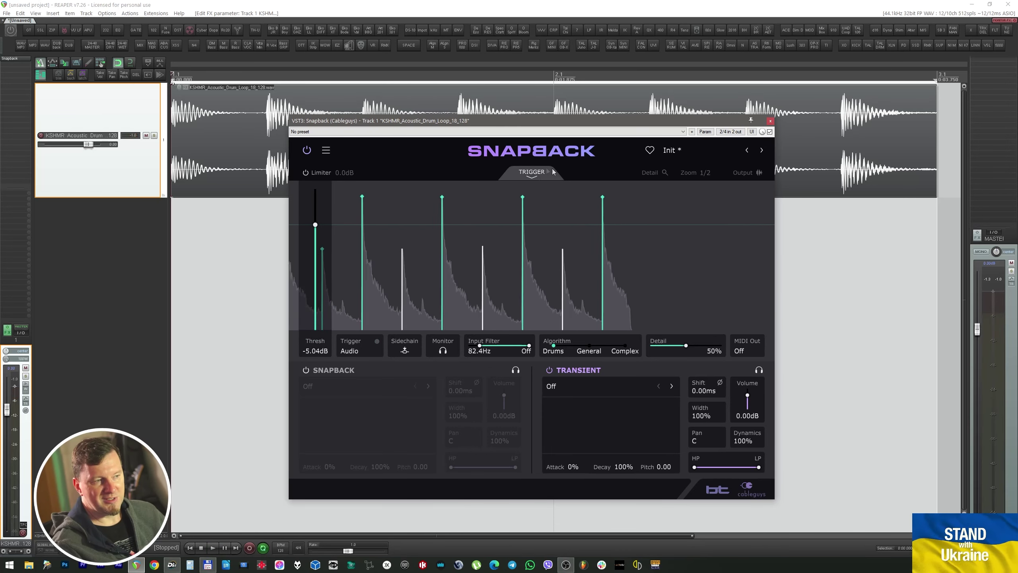
click(536, 173)
Step: Load the Snare Noise sample White Clean into the Transient layer, advance it to White 12-bit in playback, and stop
click(591, 383)
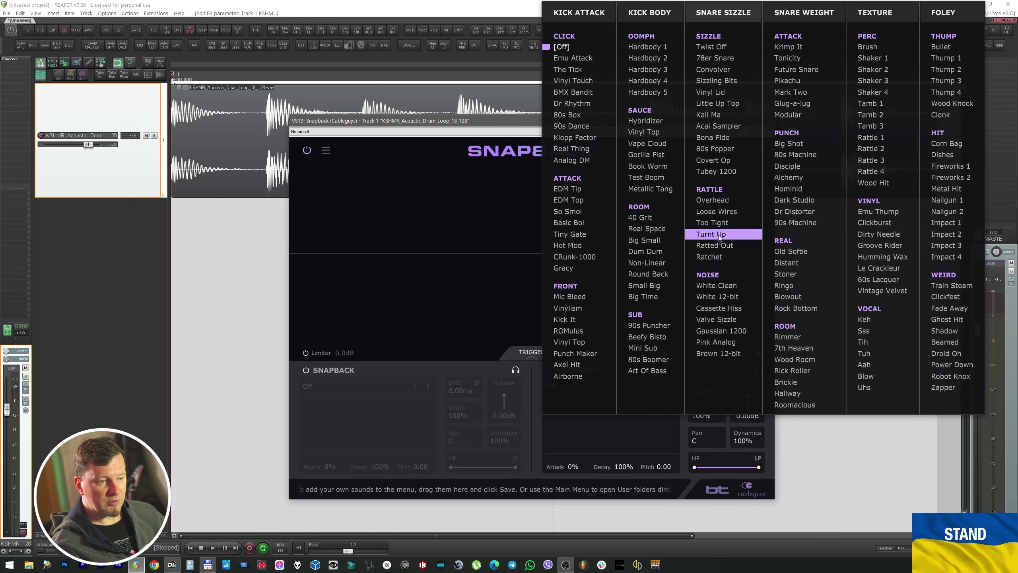
click(714, 285)
key(space)
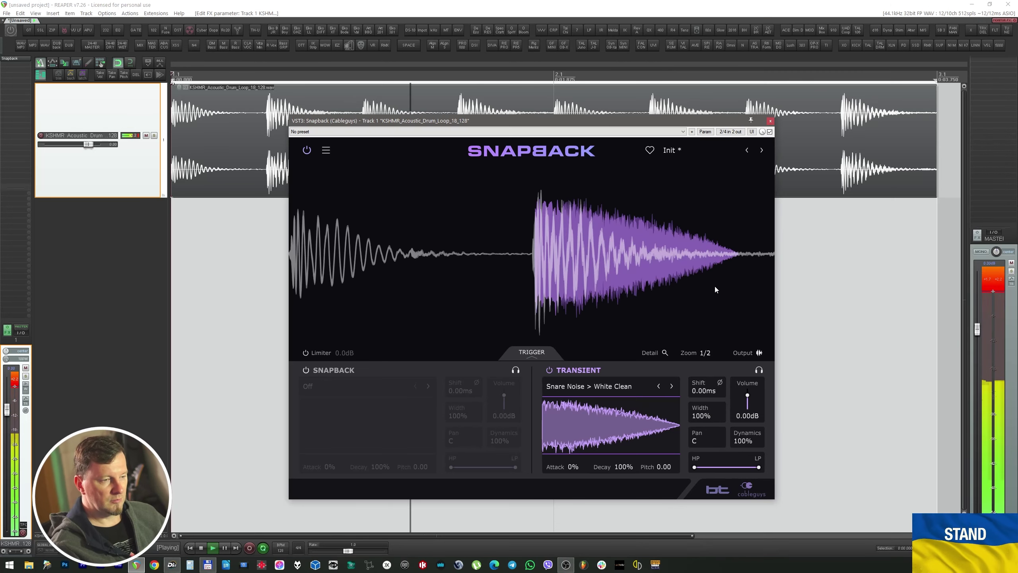
click(671, 385)
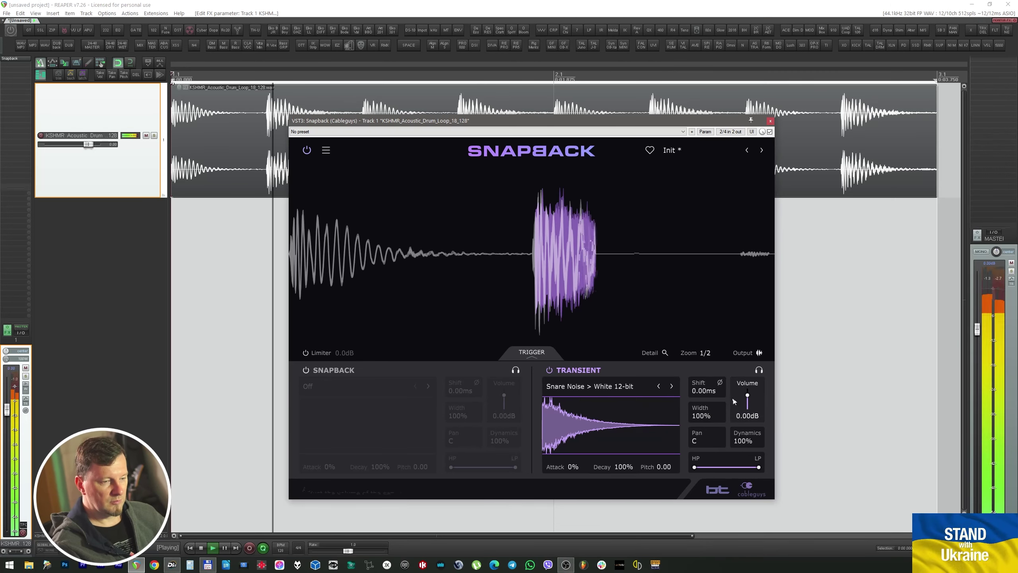
key(space)
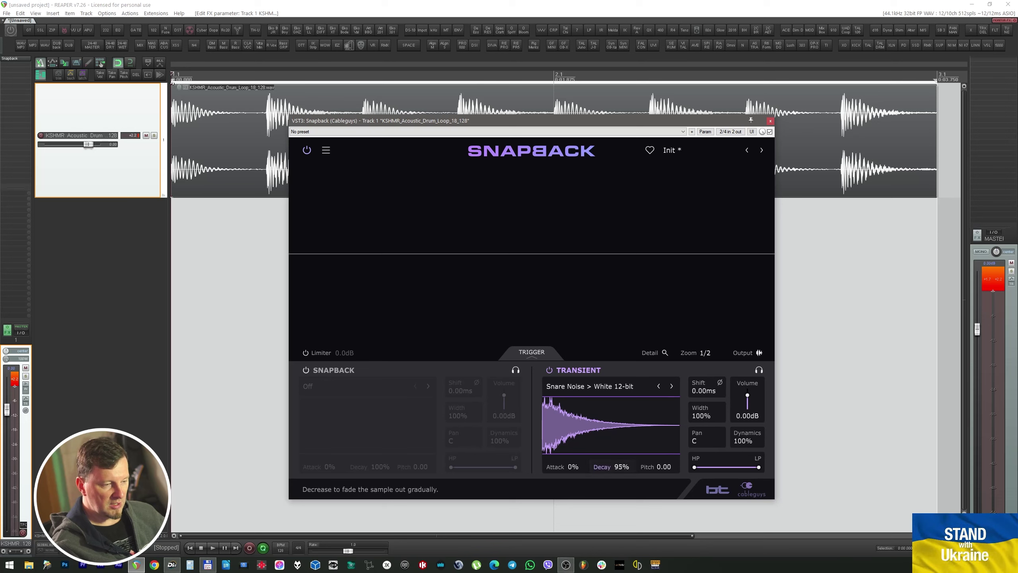
Step: Limit the Transient sample to 840 Hz–13.0 kHz with its HP and LP filters in playback and set its Pitch to -4.32
mouse_move(621, 466)
mouse_down()
mouse_move(621, 487)
mouse_move(621, 457)
mouse_up()
key(space)
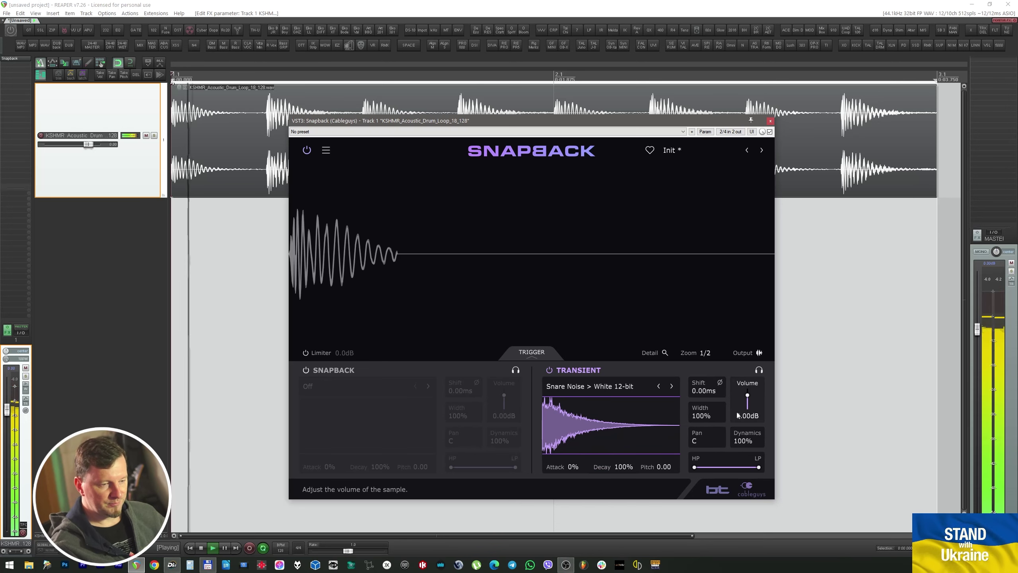
mouse_move(758, 466)
mouse_down()
mouse_move(723, 466)
mouse_move(755, 467)
mouse_up()
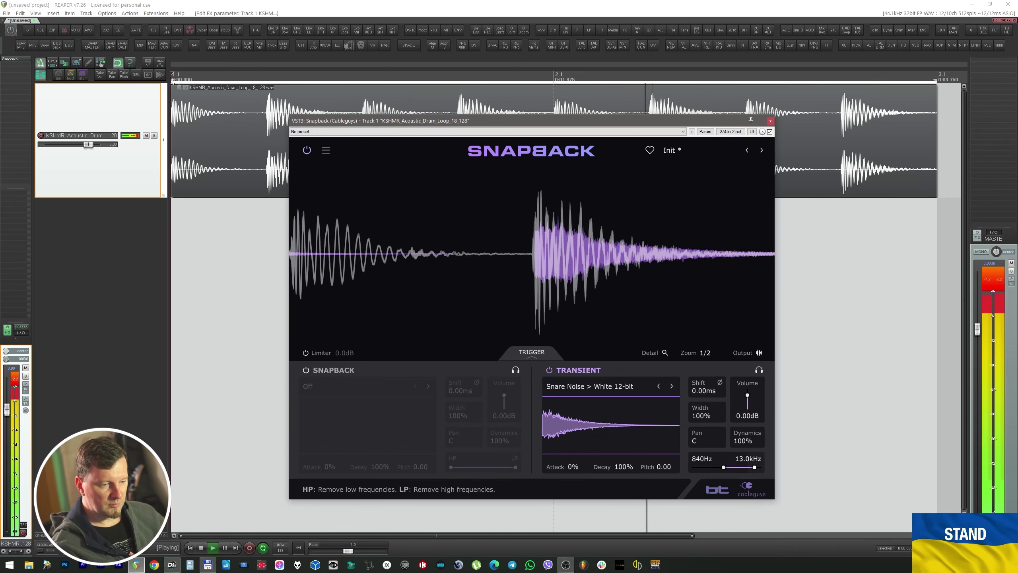
drag(664, 467, 664, 479)
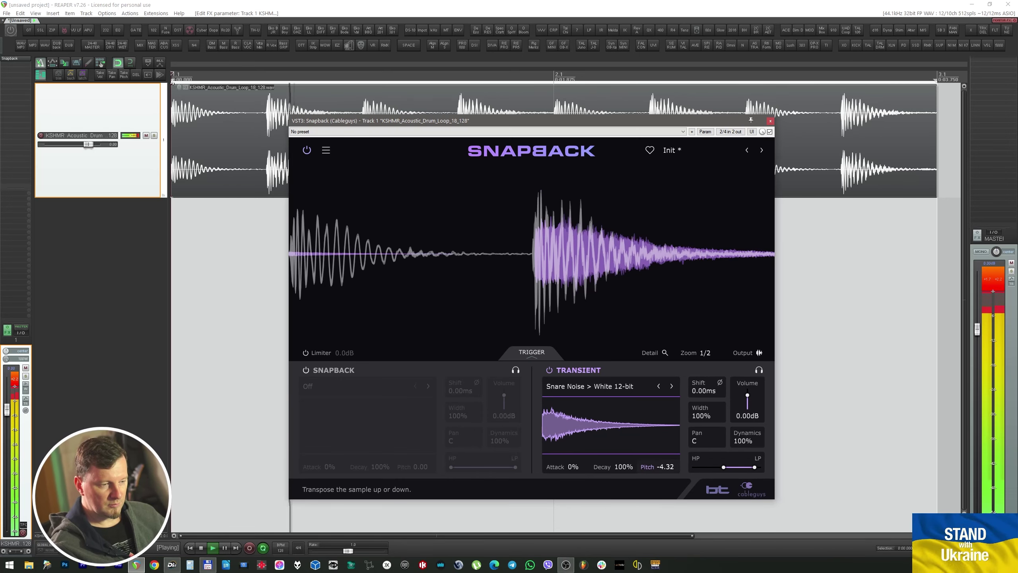
Step: Set the Transient layer's Decay to 37% and its Volume to -7.18 dB in playback, and stop
drag(746, 398, 746, 403)
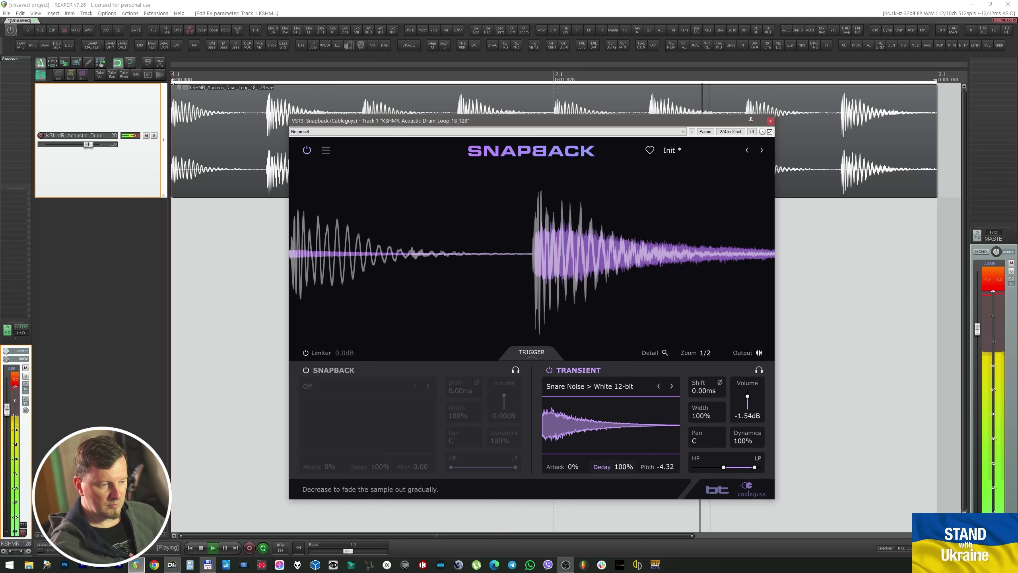
drag(623, 466, 623, 495)
drag(747, 396, 747, 405)
drag(621, 467, 621, 462)
drag(747, 397, 749, 398)
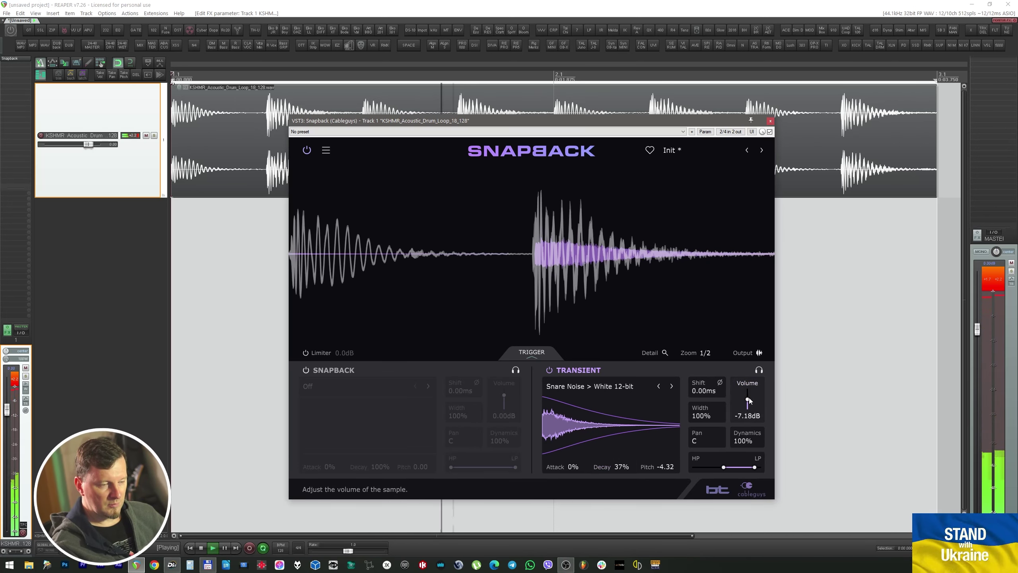
key(space)
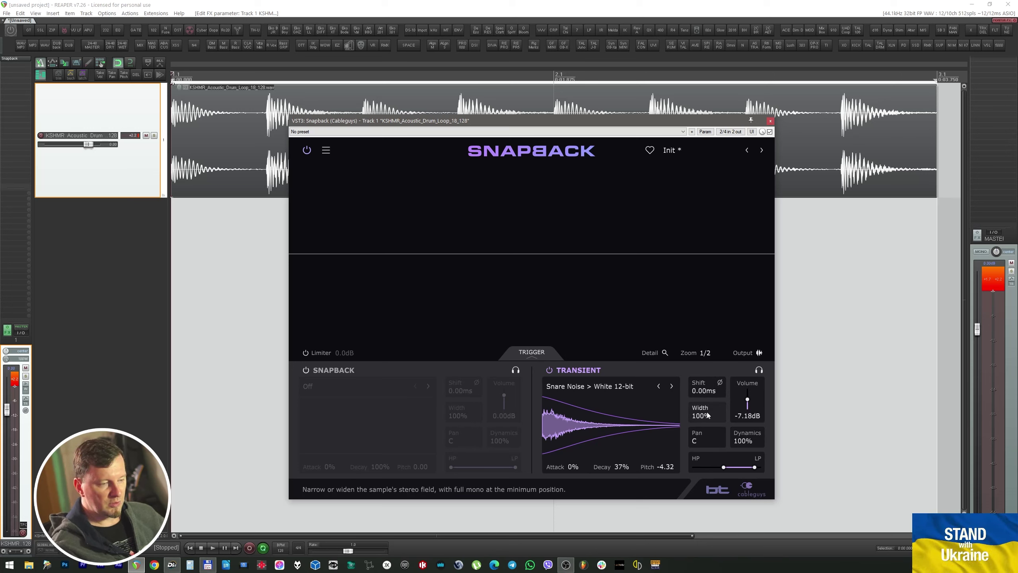
Step: Narrow the Transient layer's Width to 34% while the loop plays, and stop playback
key(space)
mouse_move(707, 415)
mouse_down()
mouse_move(707, 437)
mouse_move(708, 397)
mouse_move(707, 429)
mouse_up()
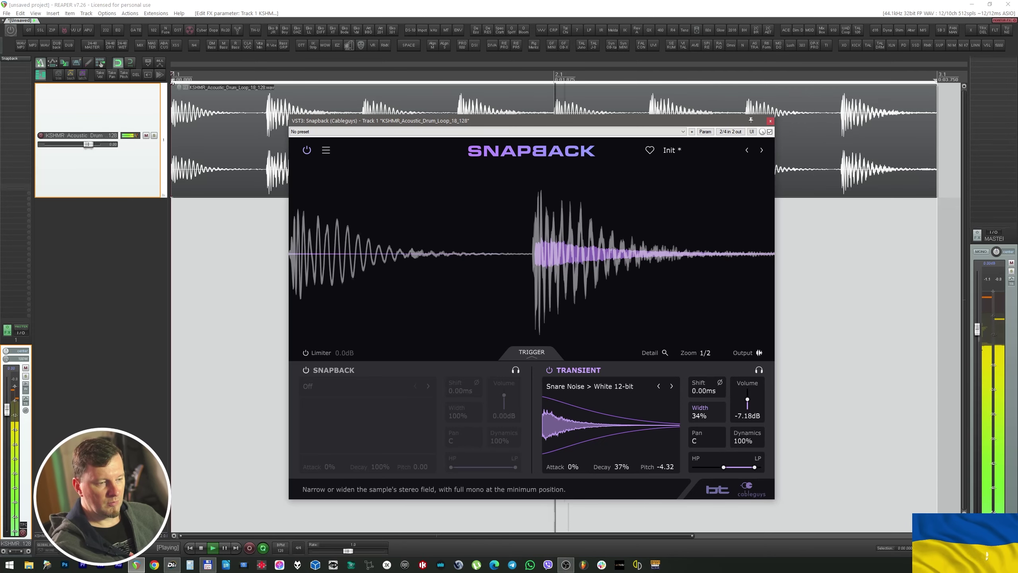
key(space)
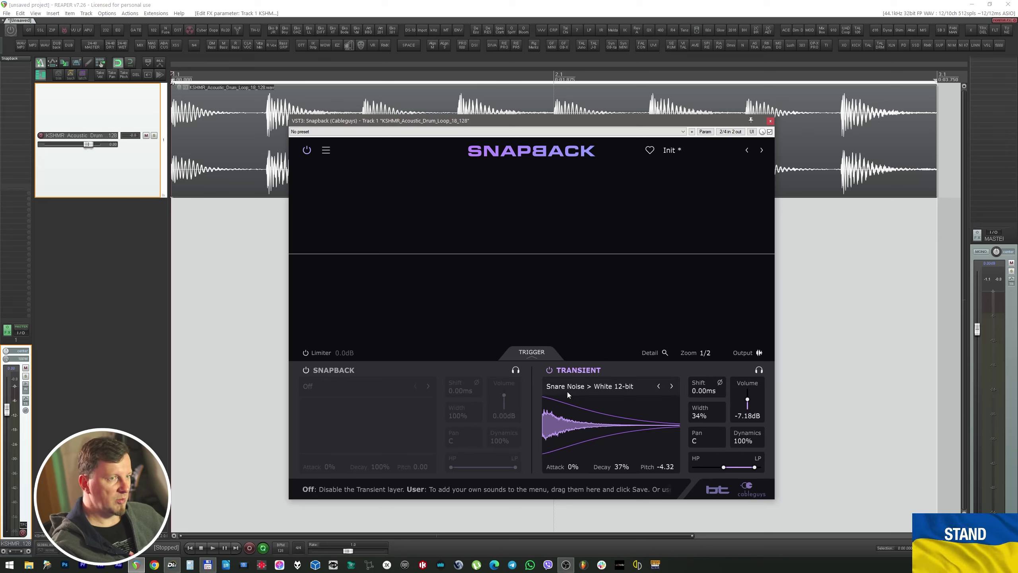
Step: Compare the drum loop with the Transient layer off and on in playback, leave the layer on and stop
click(548, 370)
key(space)
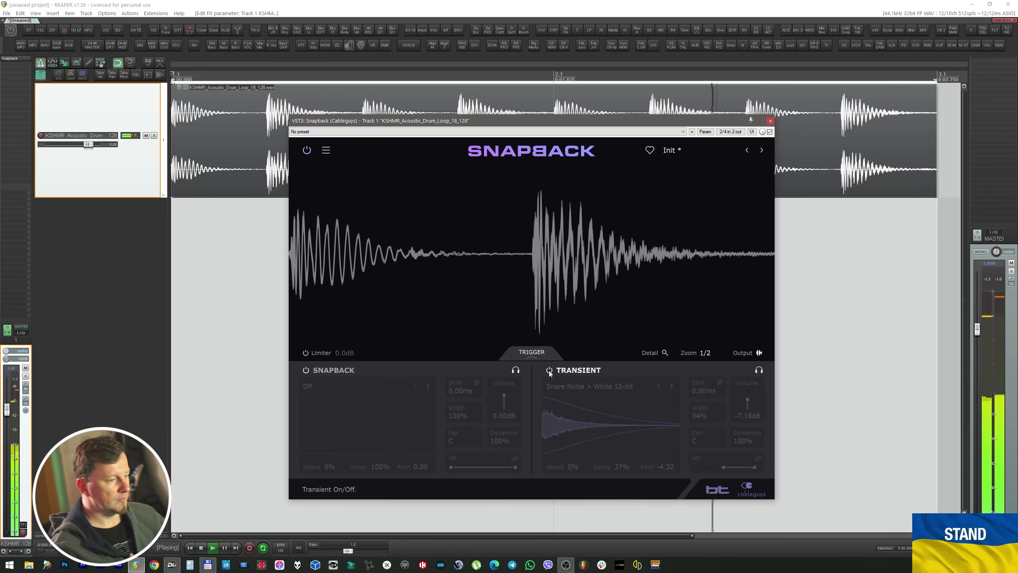
click(549, 371)
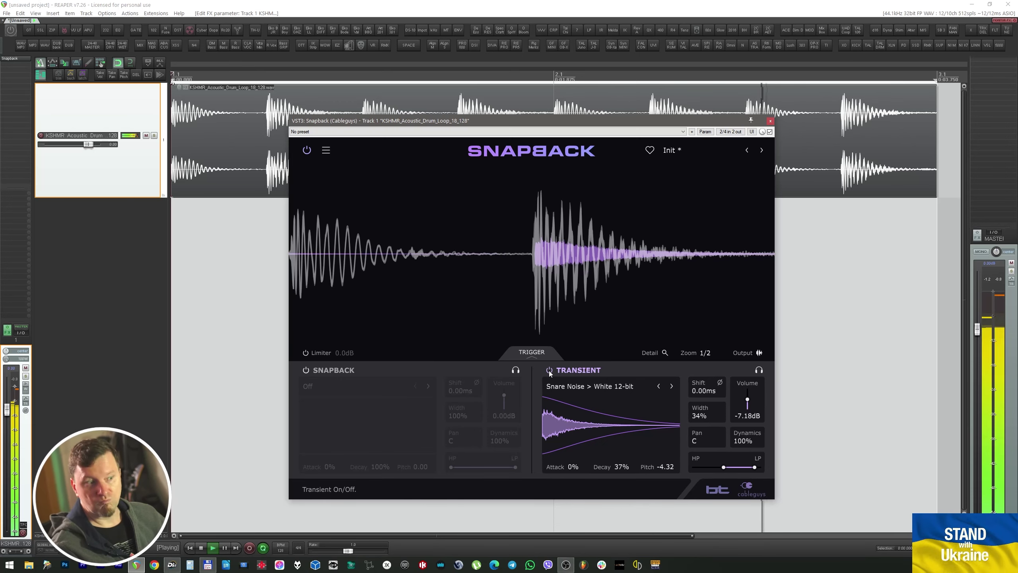
key(space)
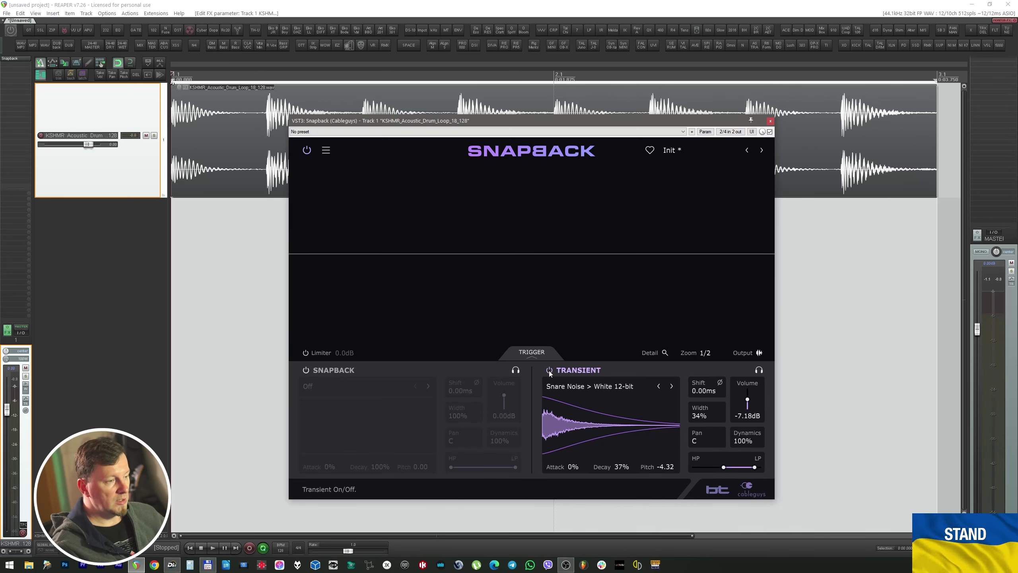
Step: Switch on the Snapback layer, load Stereo Flip and set its Pitch to -12.0 and Attack to 85% in playback
click(306, 370)
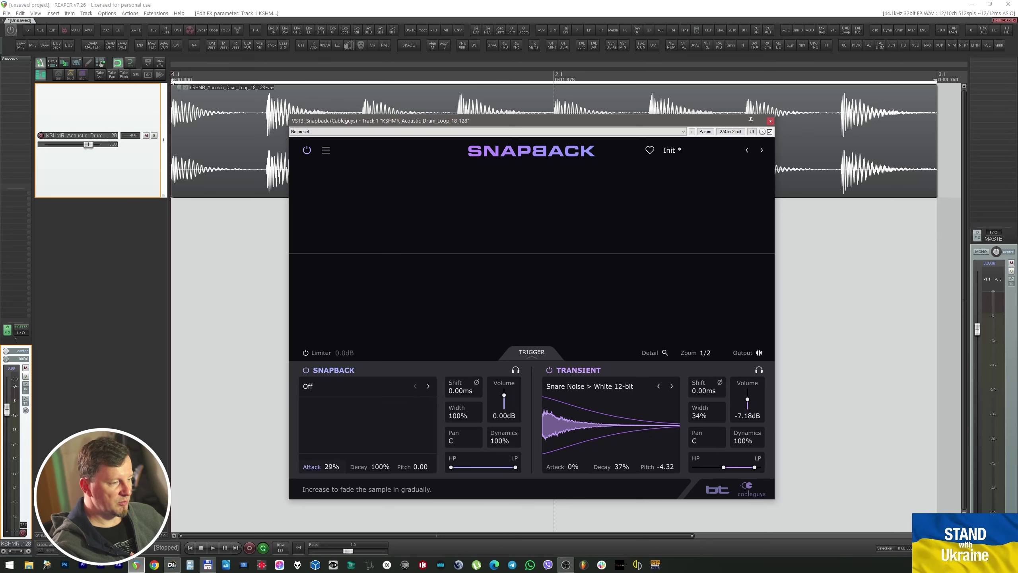
click(361, 386)
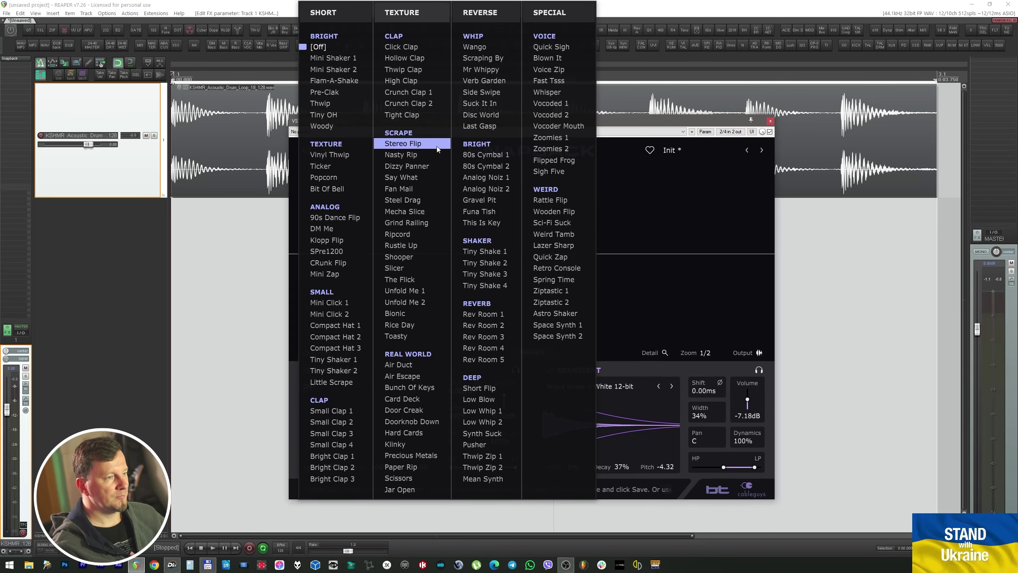
click(402, 143)
key(space)
drag(421, 467, 421, 470)
drag(332, 467, 332, 459)
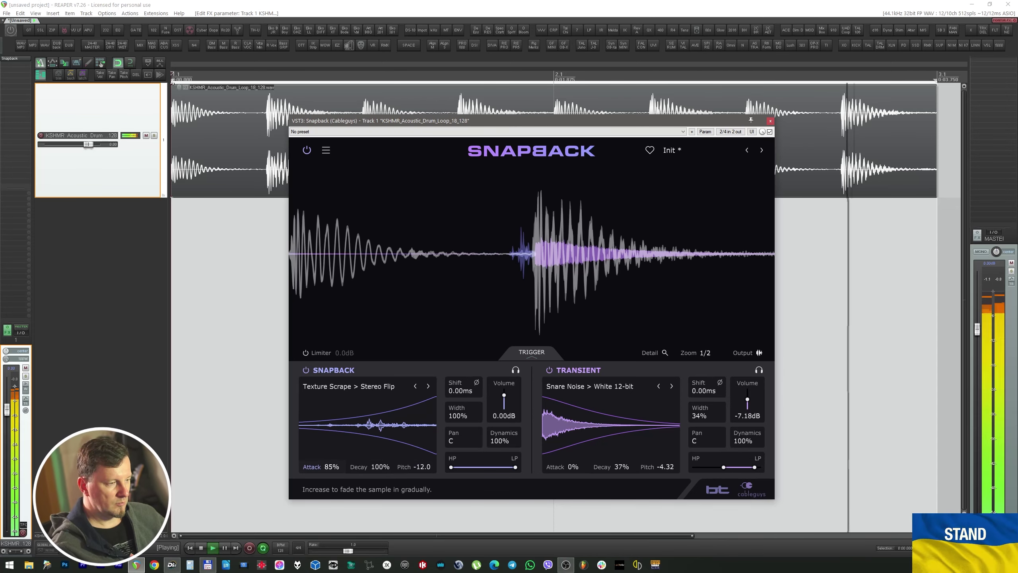
Step: Make the Snapback layer Mono, advance its sample to Nasty Rip, raise its high-pass filter and set its Volume to -5.59 dB
drag(461, 413, 466, 416)
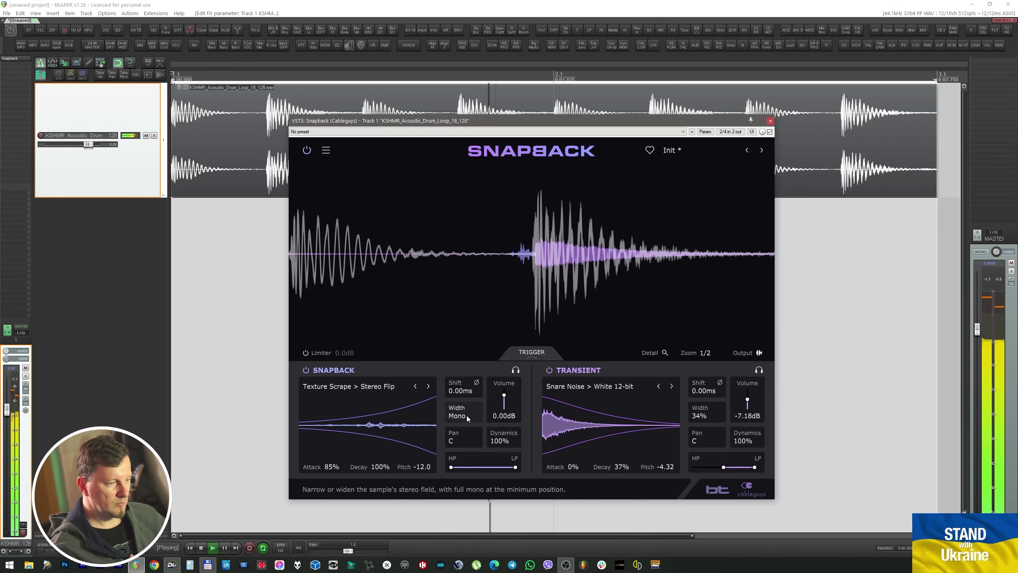
click(427, 386)
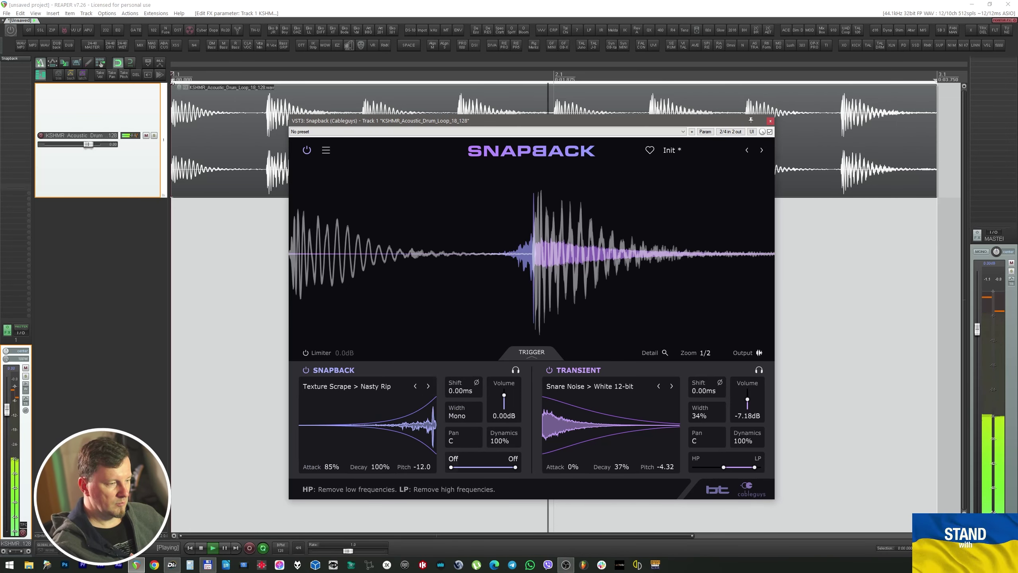
drag(451, 467, 485, 467)
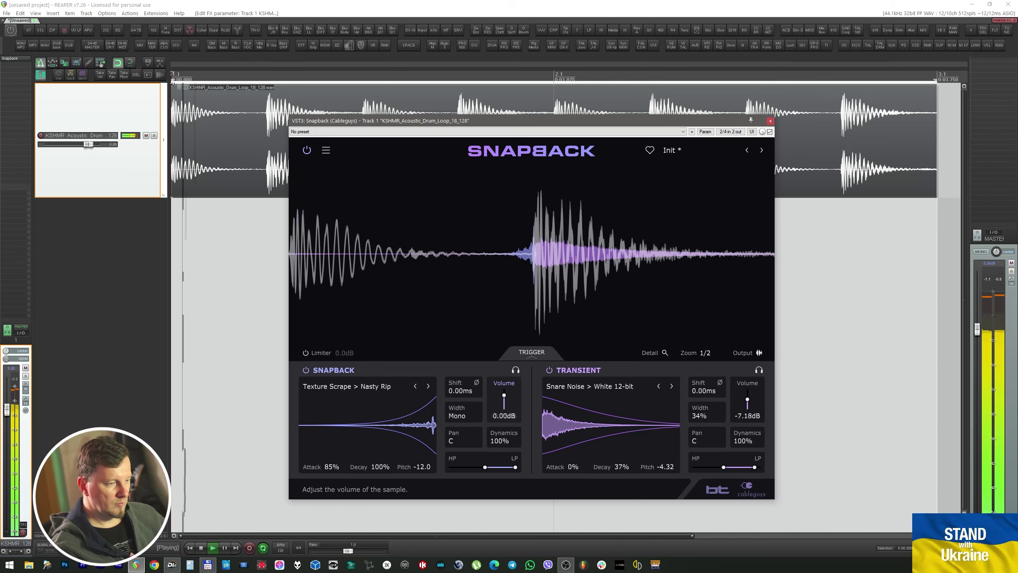
drag(504, 395, 504, 400)
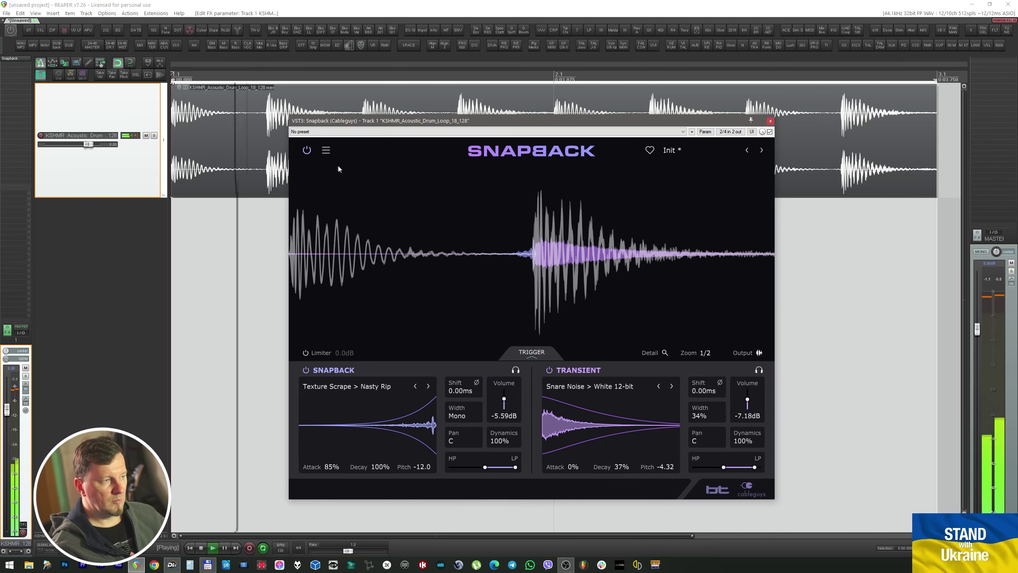
Step: Bypass the whole plugin and re-enable it to compare the drum loop in playback, and stop
click(306, 150)
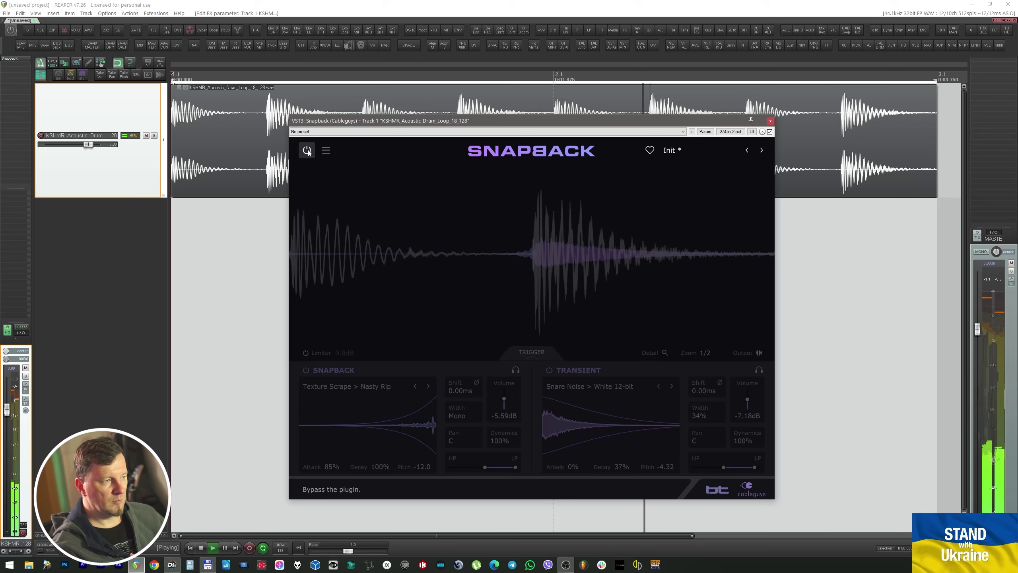
click(307, 151)
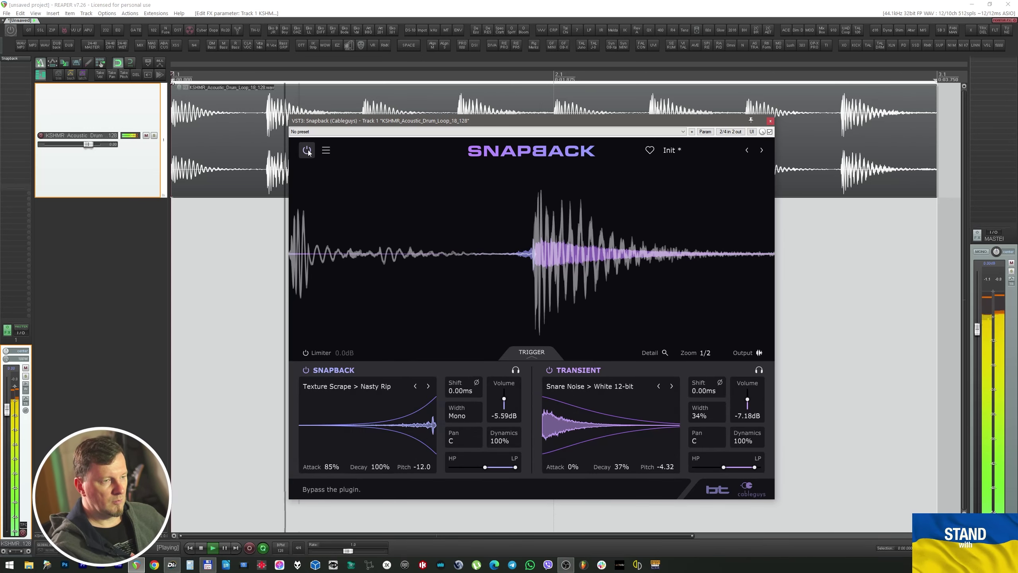
key(space)
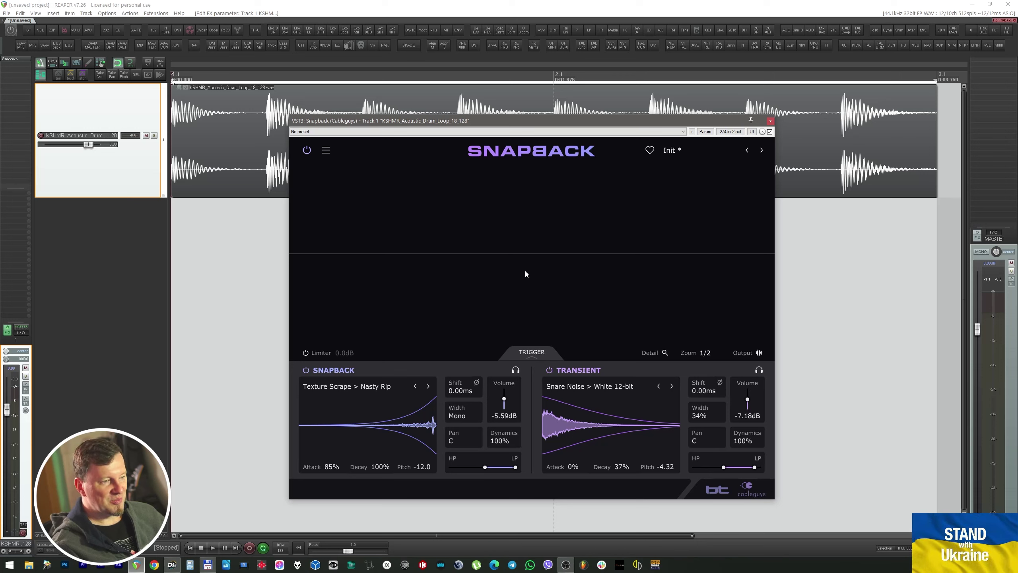
Step: Open the plugin's main menu to examine its preset, scaling and settings options
click(325, 150)
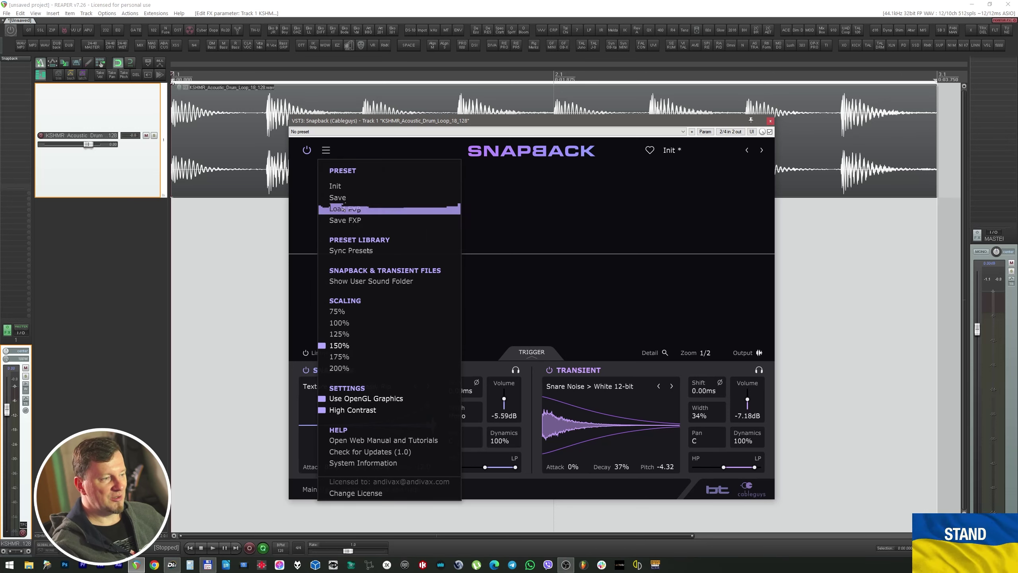